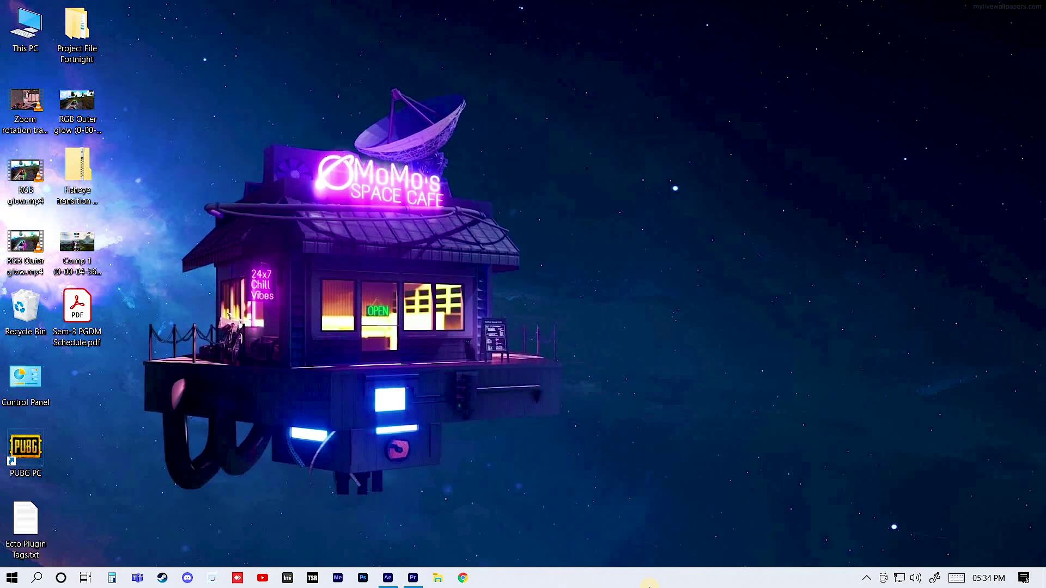
Step: Restore the After Effects window from the taskbar
left_click(388, 578)
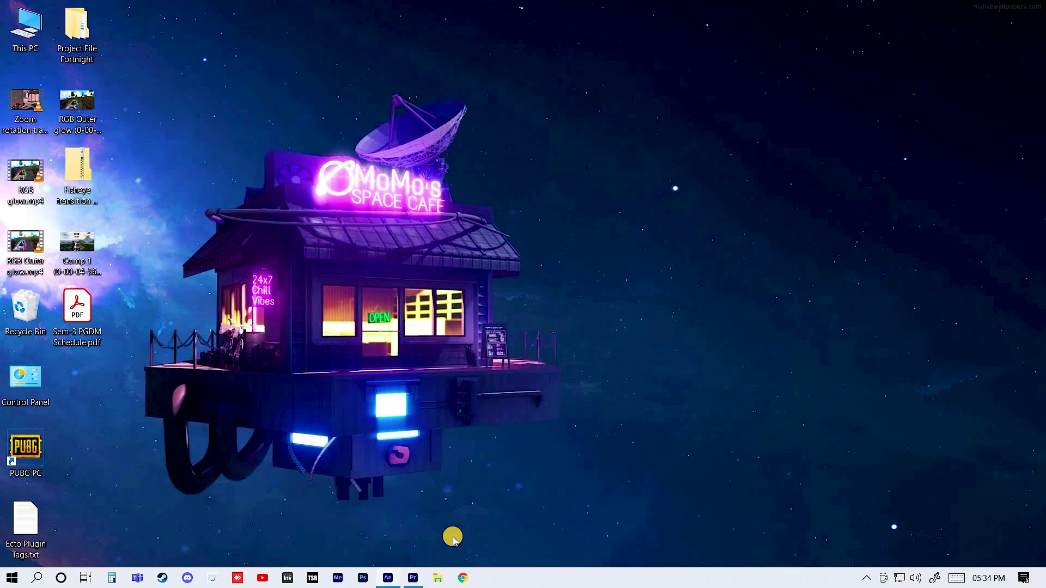
Step: Duplicate the Slomo Sniping Clip layer at 0:00 with Ctrl+D, giving three layers
left_click_drag(379, 399, 360, 397)
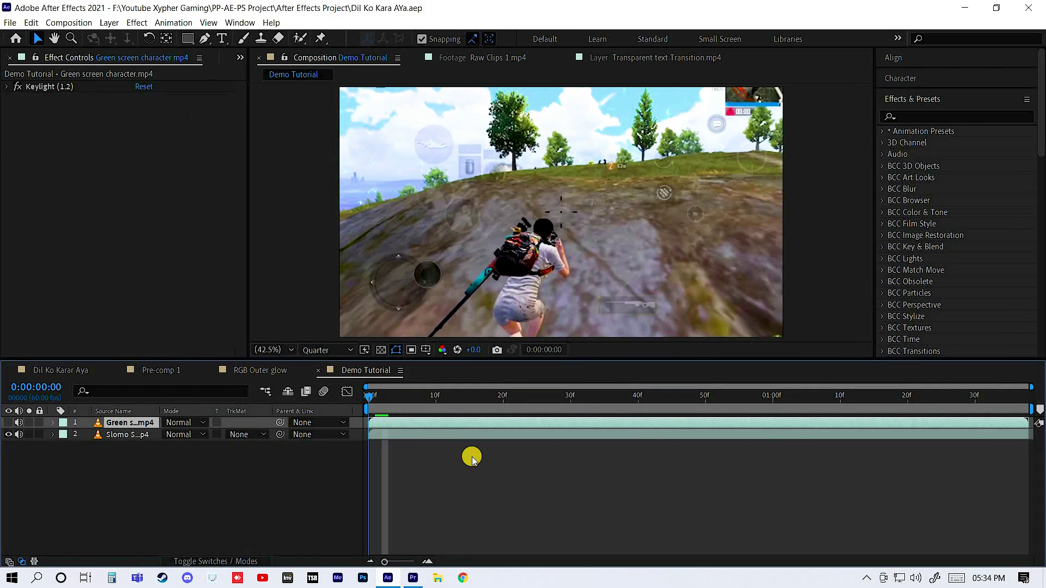
left_click(458, 436)
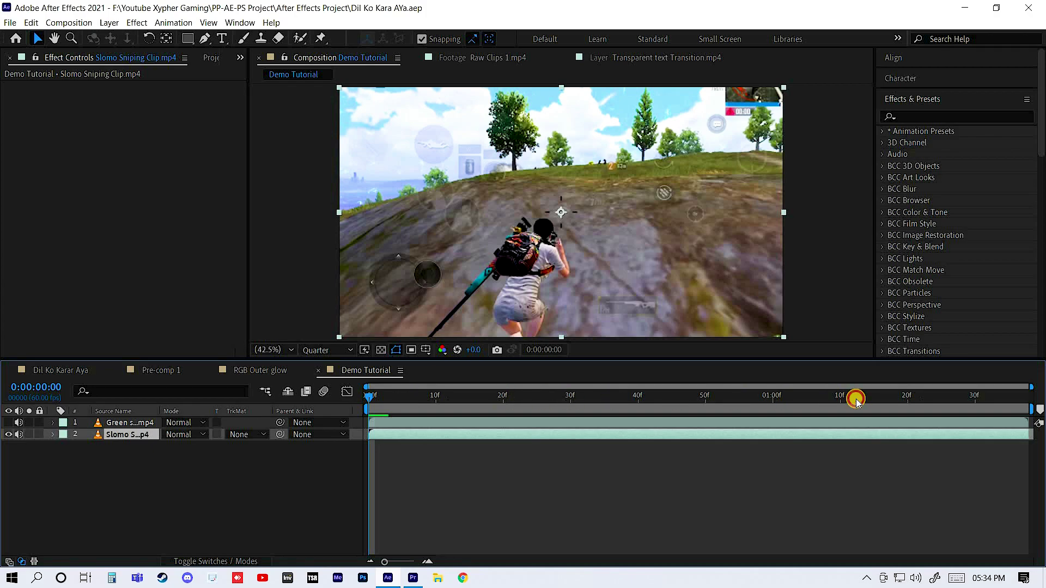
mouse_move(659, 397)
left_mouse_down()
mouse_move(390, 406)
mouse_move(390, 452)
mouse_move(375, 400)
mouse_move(959, 406)
mouse_move(767, 406)
left_mouse_up()
left_click(444, 407)
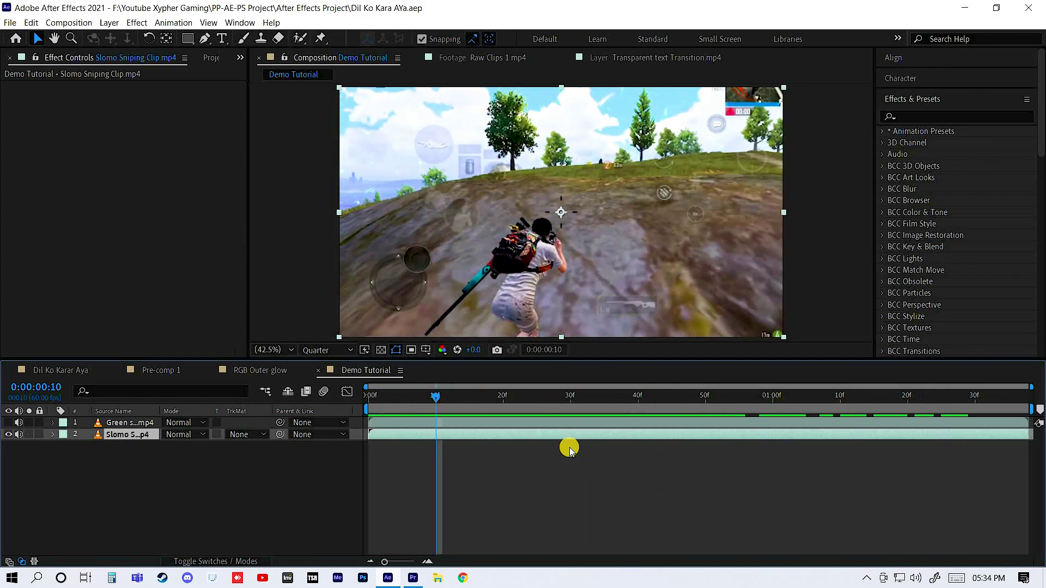
left_click_drag(394, 396, 368, 397)
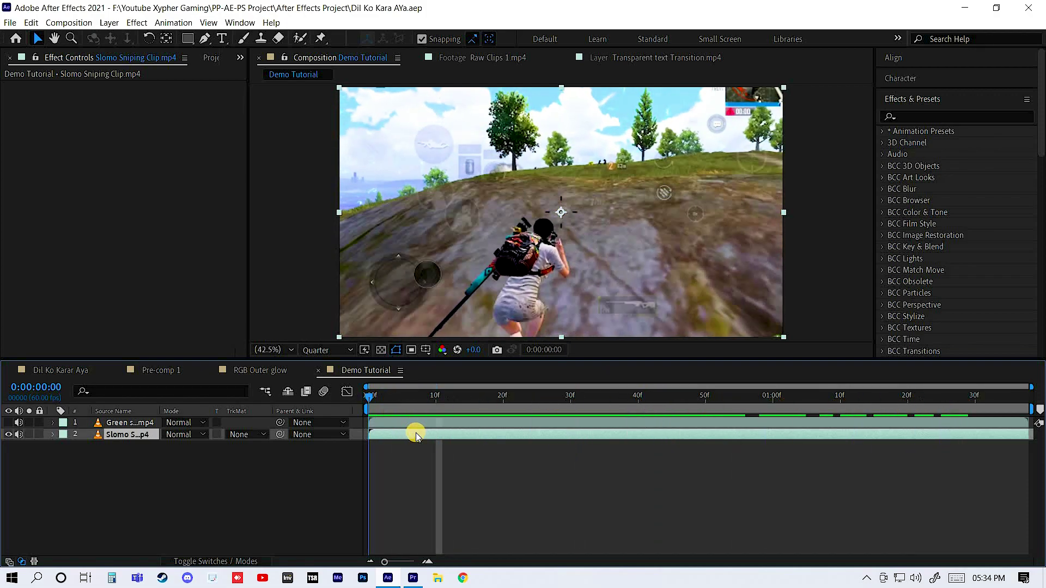
key("ctrl+d")
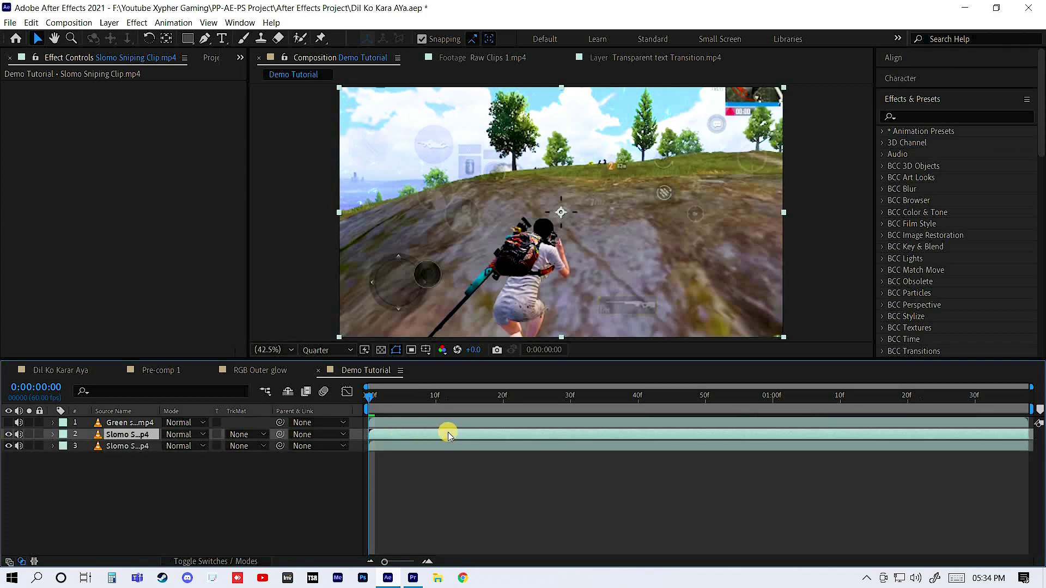
Step: With Roto Brush active, open the Slomo Sniping Clip's Layer panel at Fit magnification
left_click(300, 41)
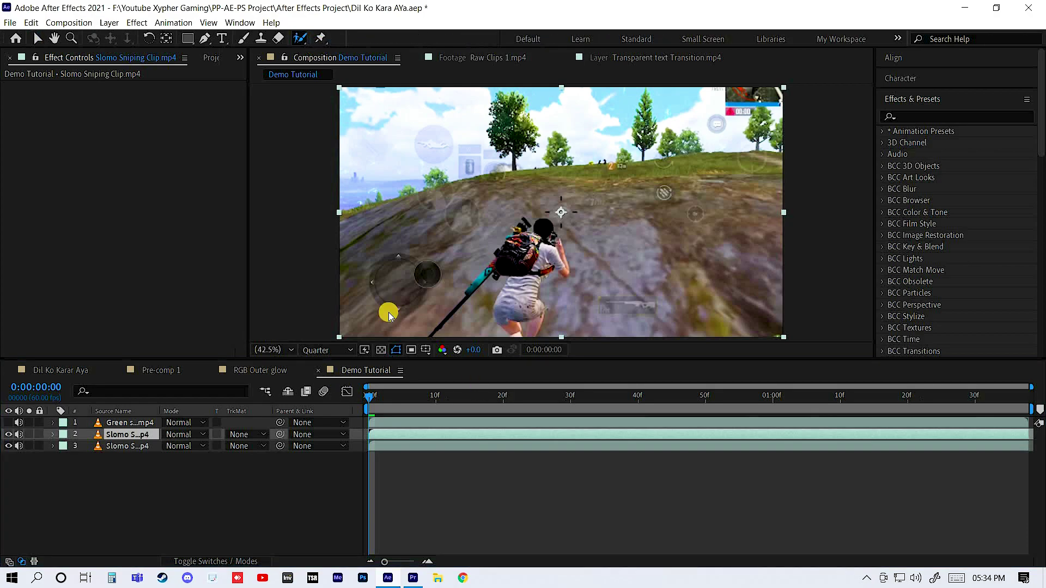
double_click(479, 436)
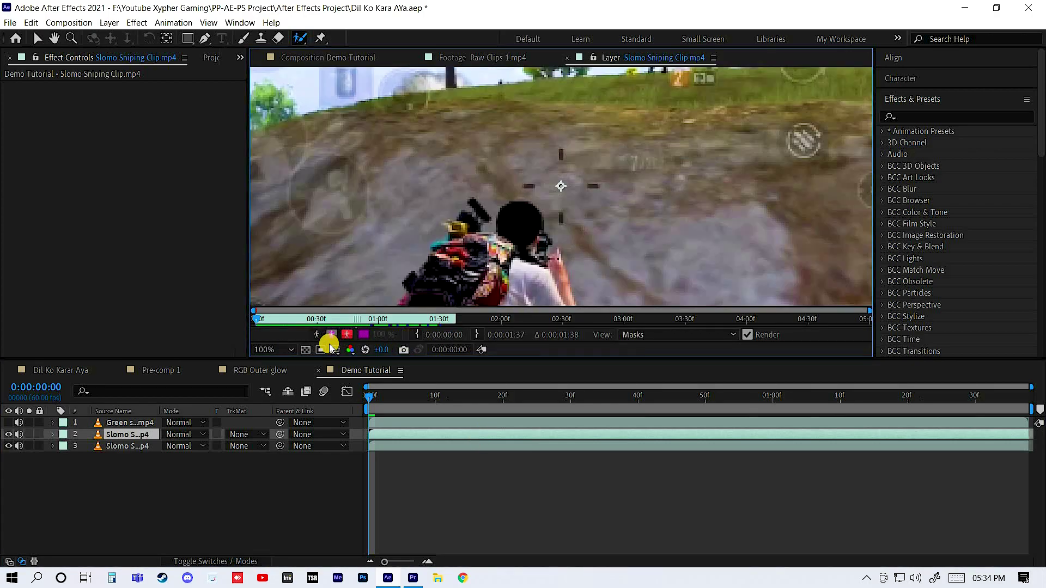
left_click(272, 349)
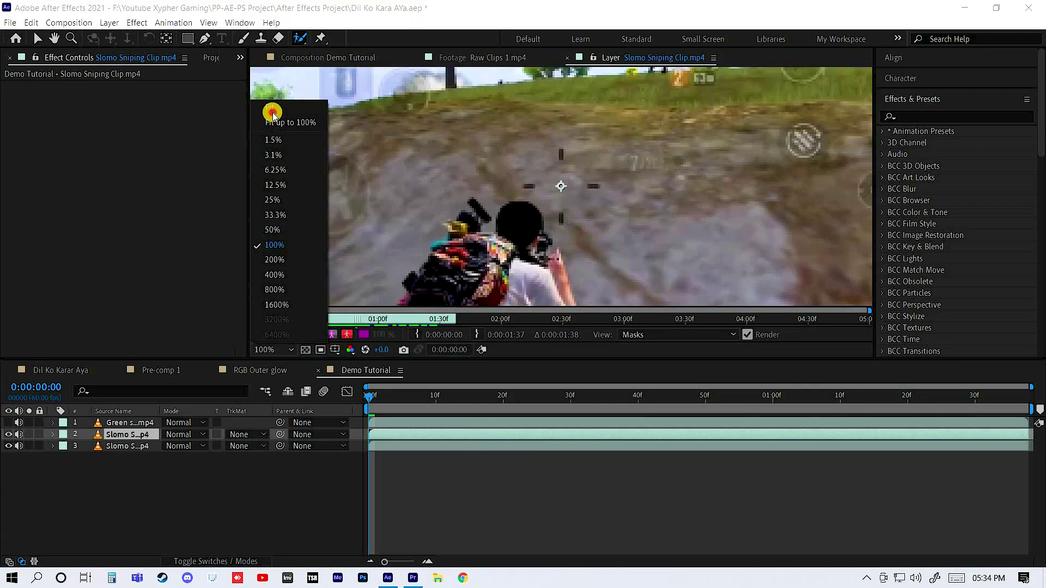
left_click(269, 113)
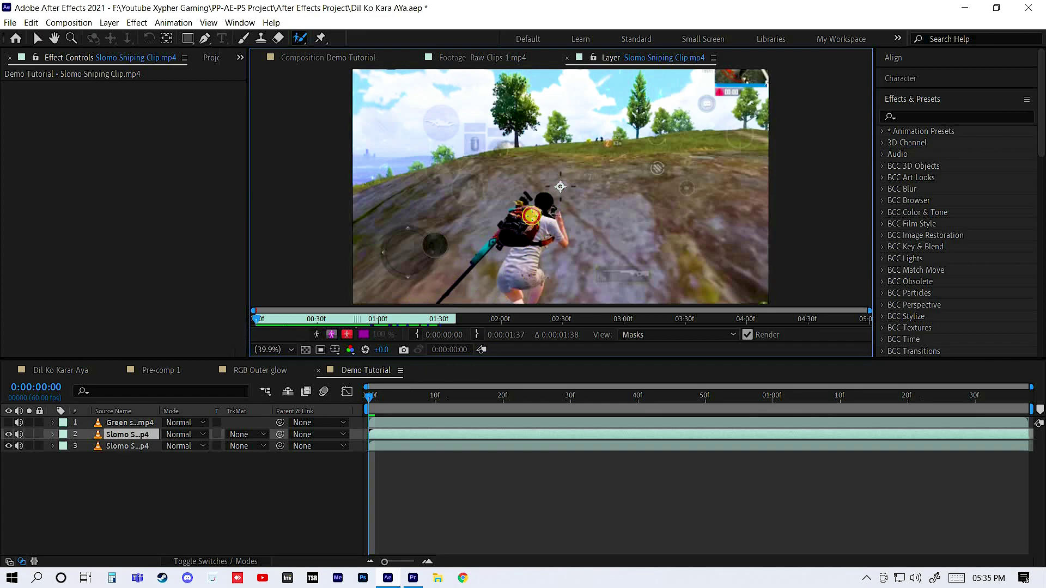
Step: Paint Roto Brush strokes over the player's legs, gun, head and body, checking frames 11 and 4
left_click_drag(532, 237, 525, 254)
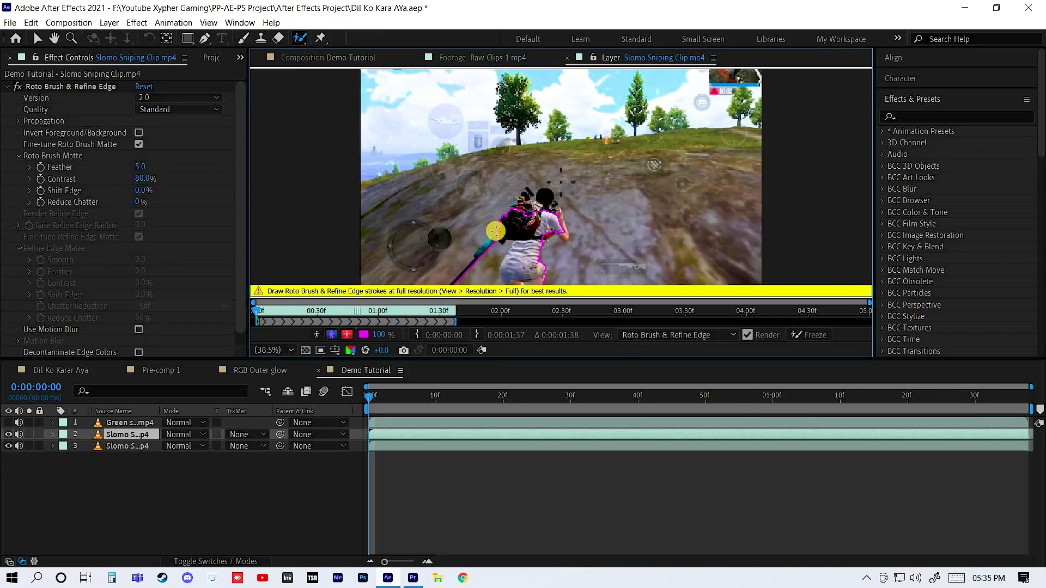
left_click_drag(495, 231, 459, 261)
left_click_drag(527, 228, 457, 271)
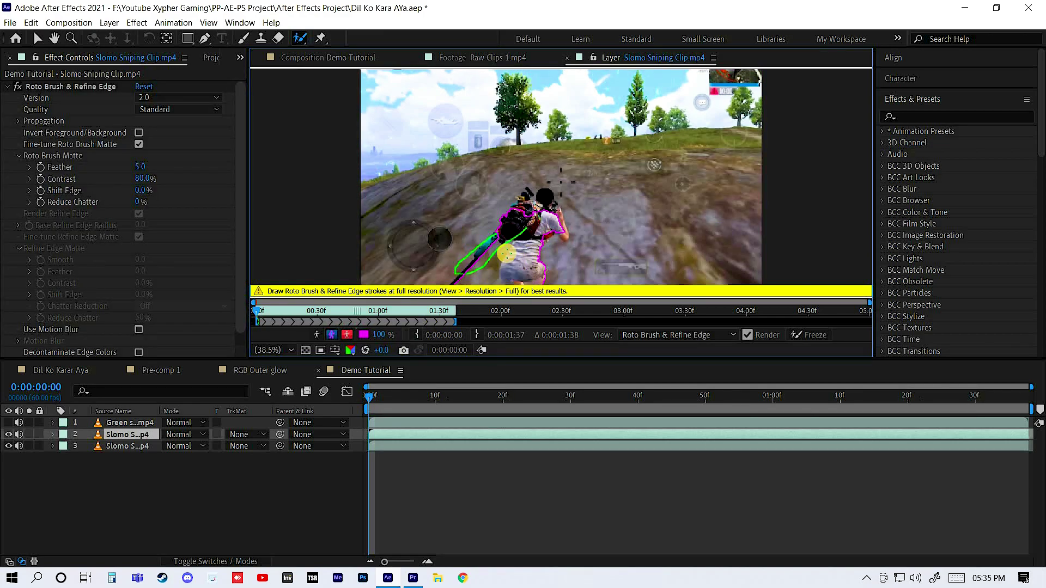
left_click(441, 398)
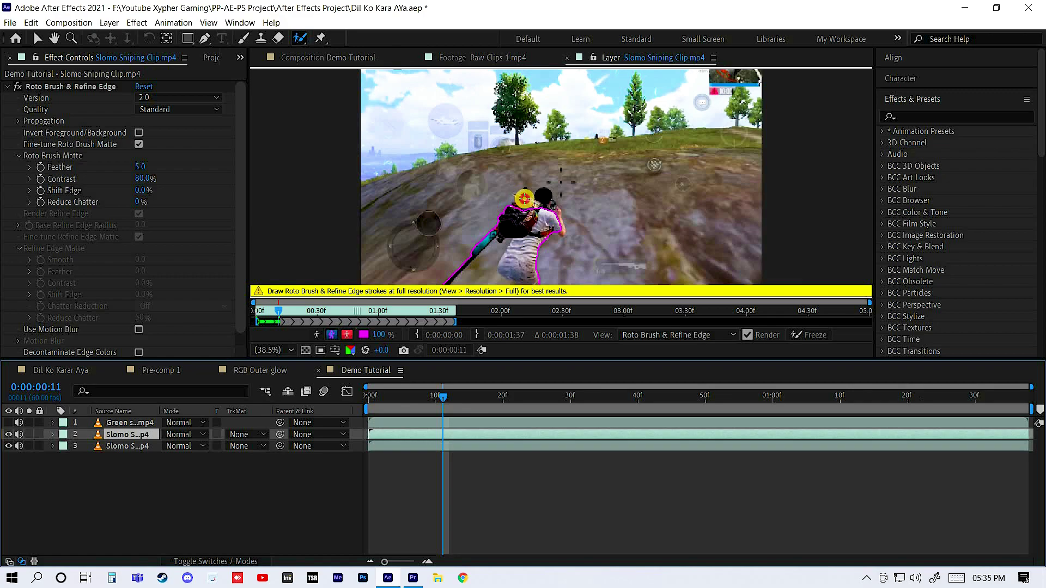
mouse_move(542, 193)
left_mouse_down()
mouse_move(536, 236)
mouse_move(515, 263)
left_mouse_up()
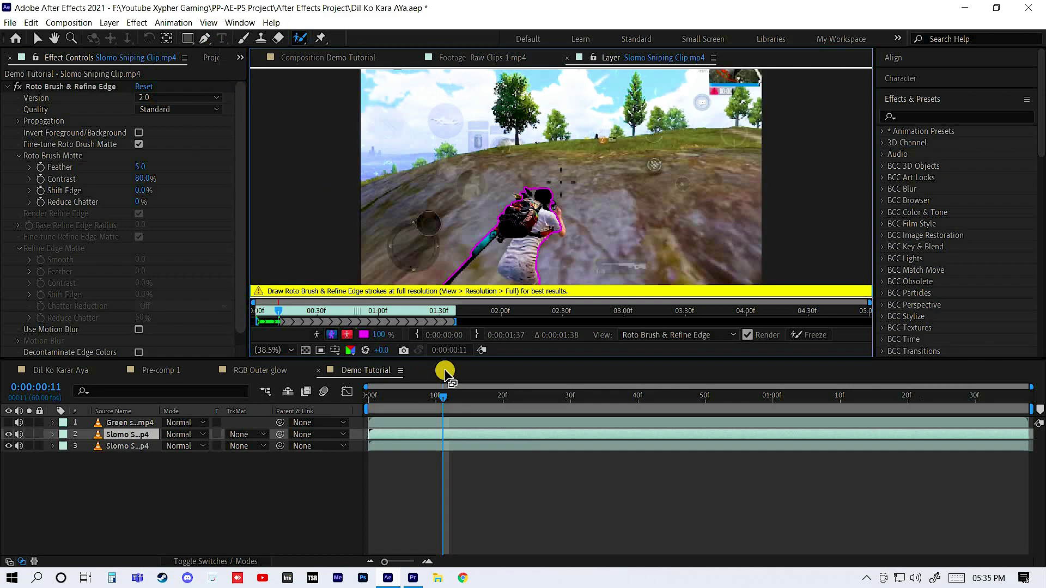
left_click(393, 400)
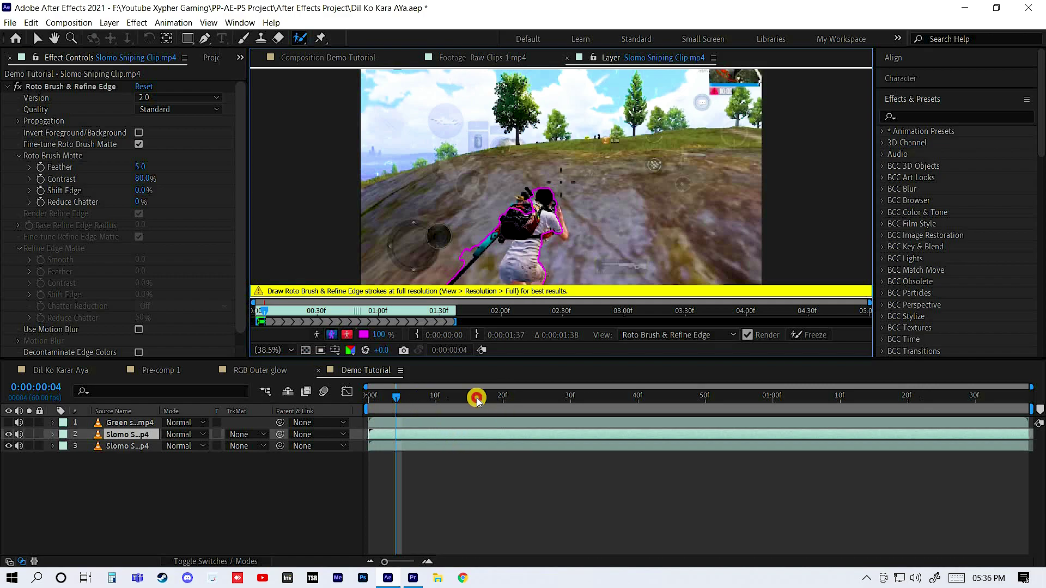
Step: Propagate the player's roto matte through the clip to 0:00:01:22 and freeze it
left_click(645, 408)
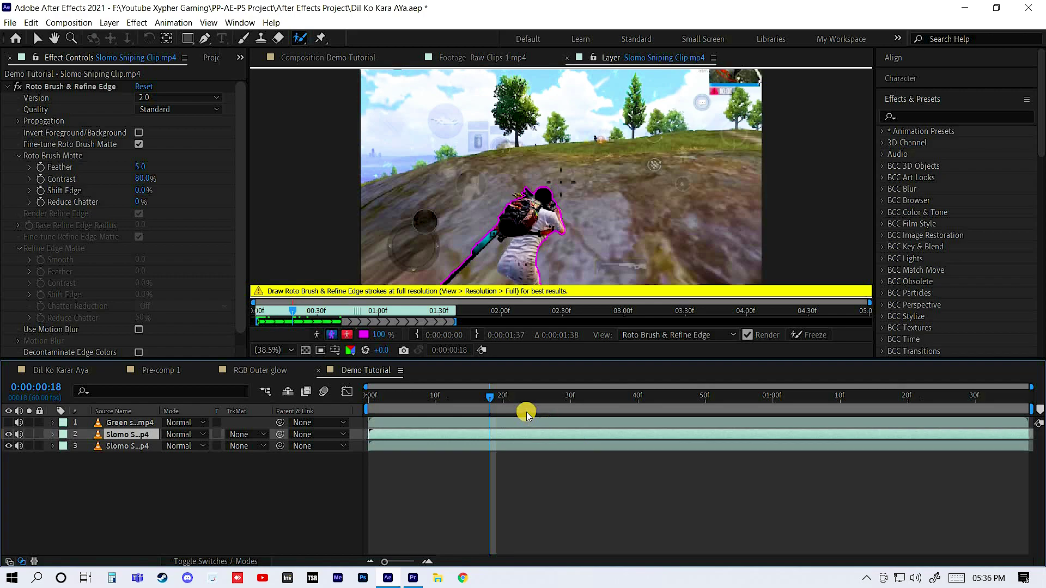
left_click(591, 402)
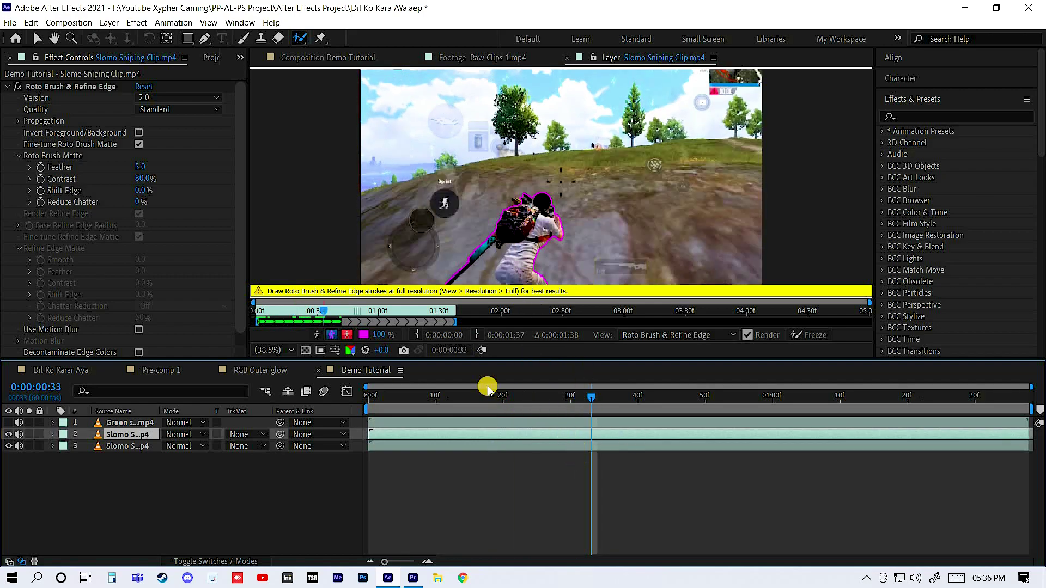
left_click(403, 413)
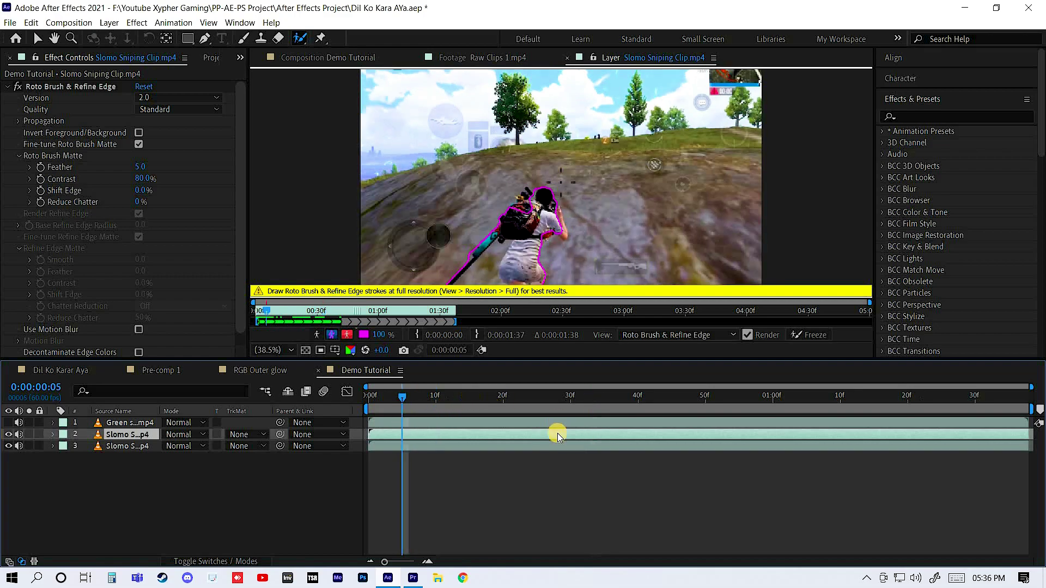
key("space")
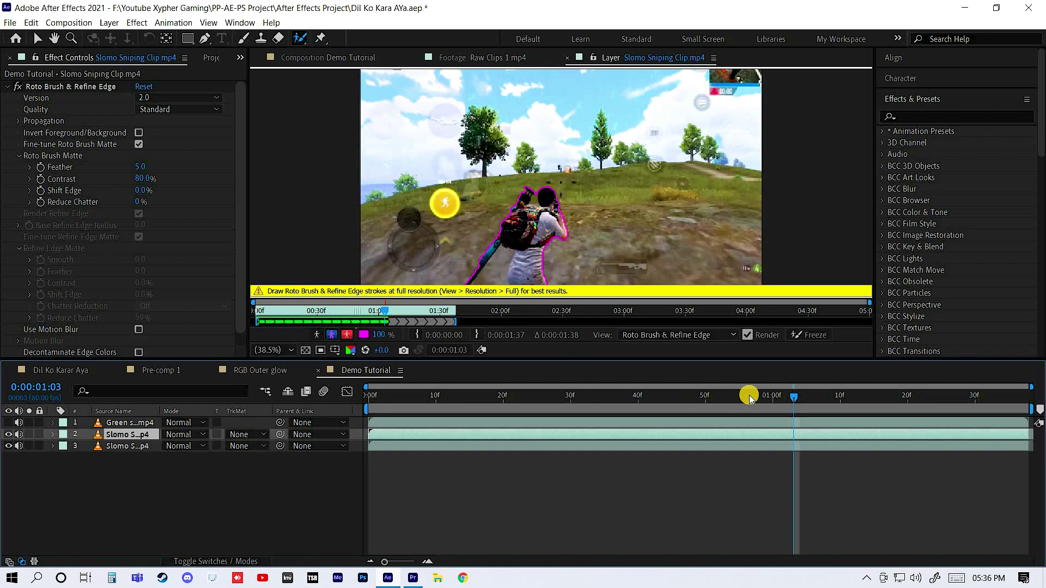
left_click_drag(881, 397, 921, 397)
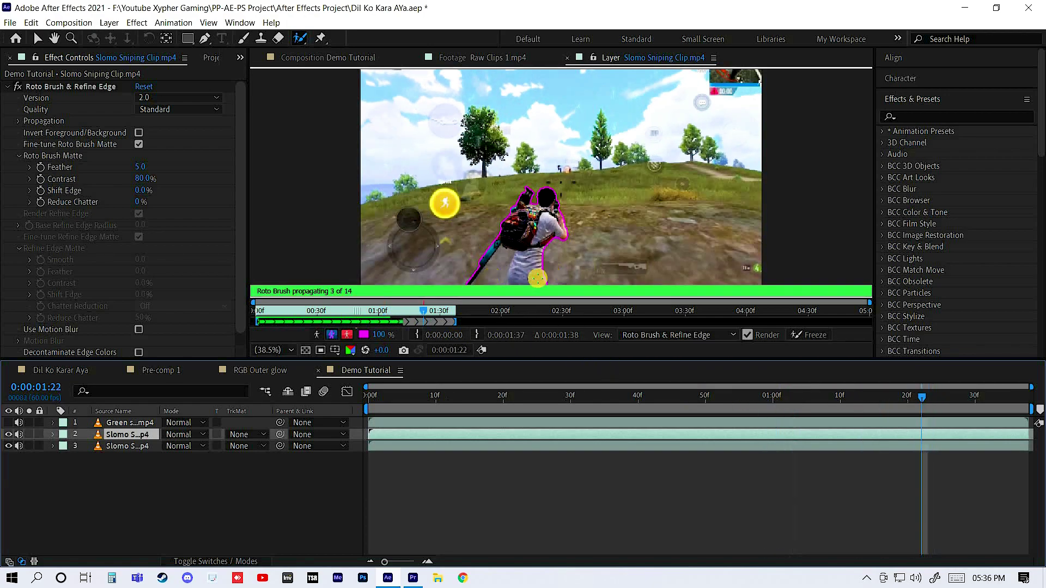
left_click(811, 337)
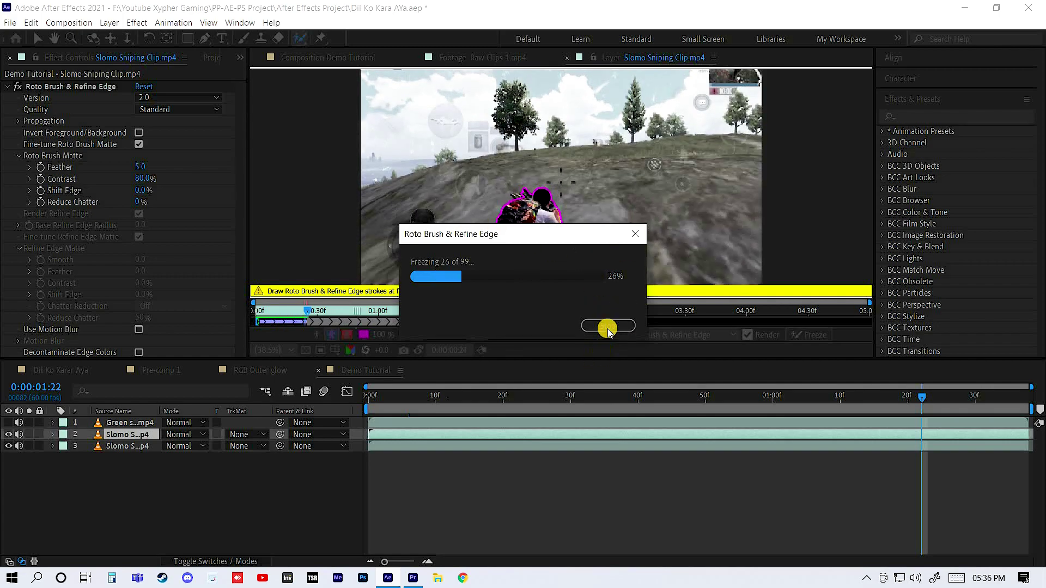
Step: Stop freezing and delete the rotoscoped Slomo layer, leaving two layers
left_click(583, 325)
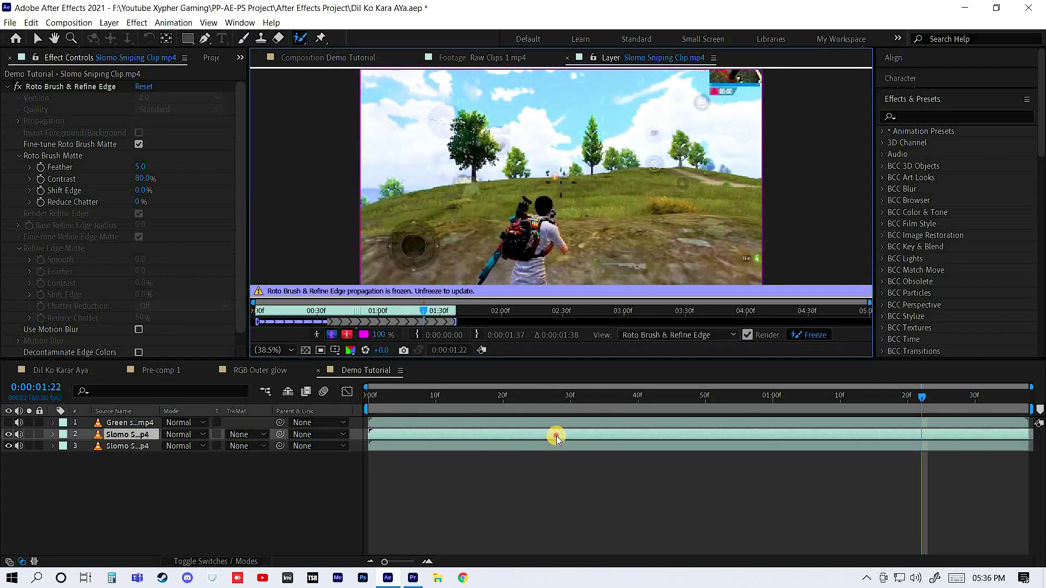
left_click(557, 436)
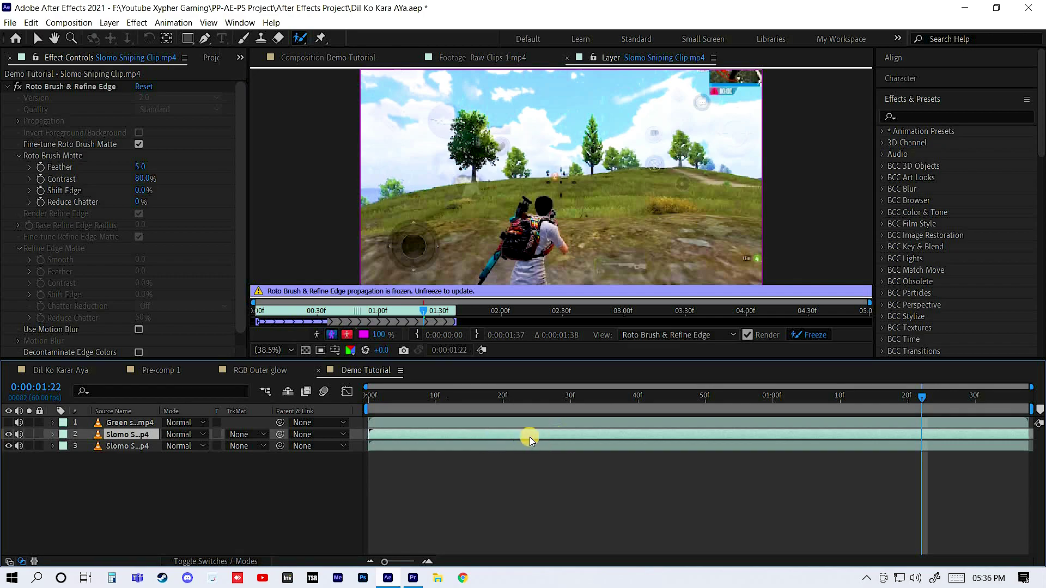
key("Delete")
Step: Check the Keylight key on the Green screen character by toggling the background and effect
left_click(495, 424)
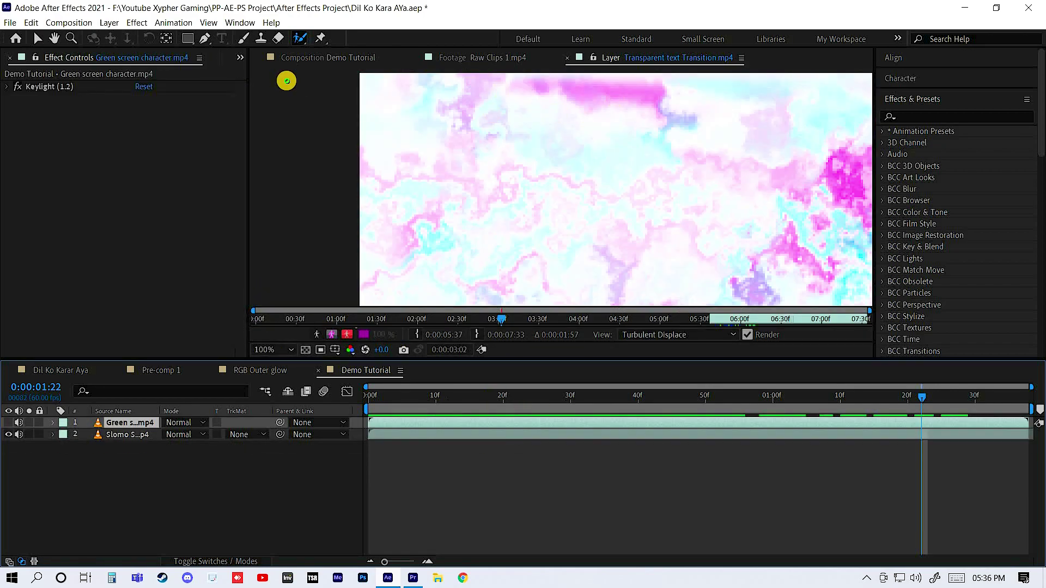
left_click(288, 58)
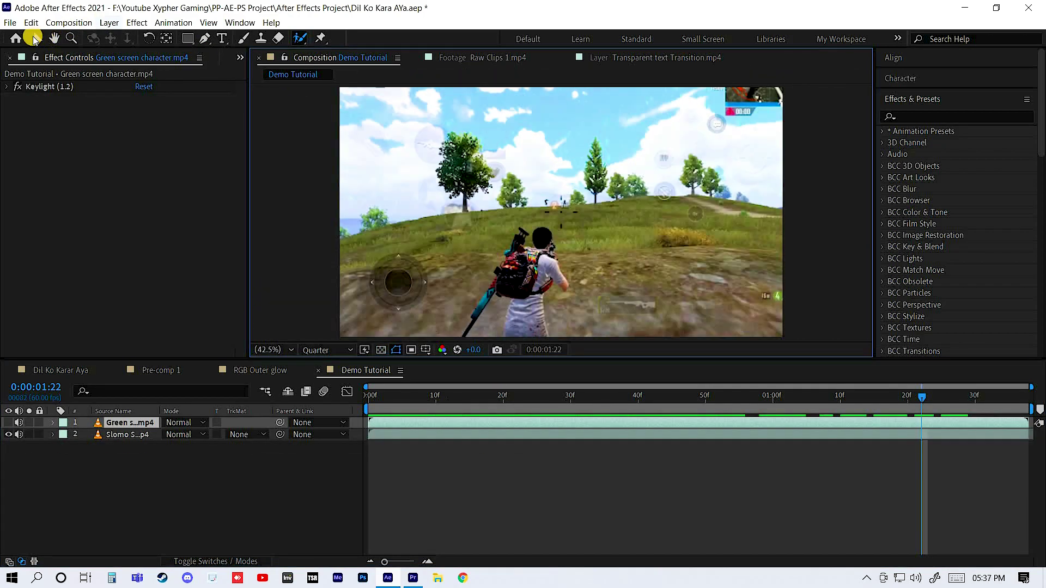
key("v")
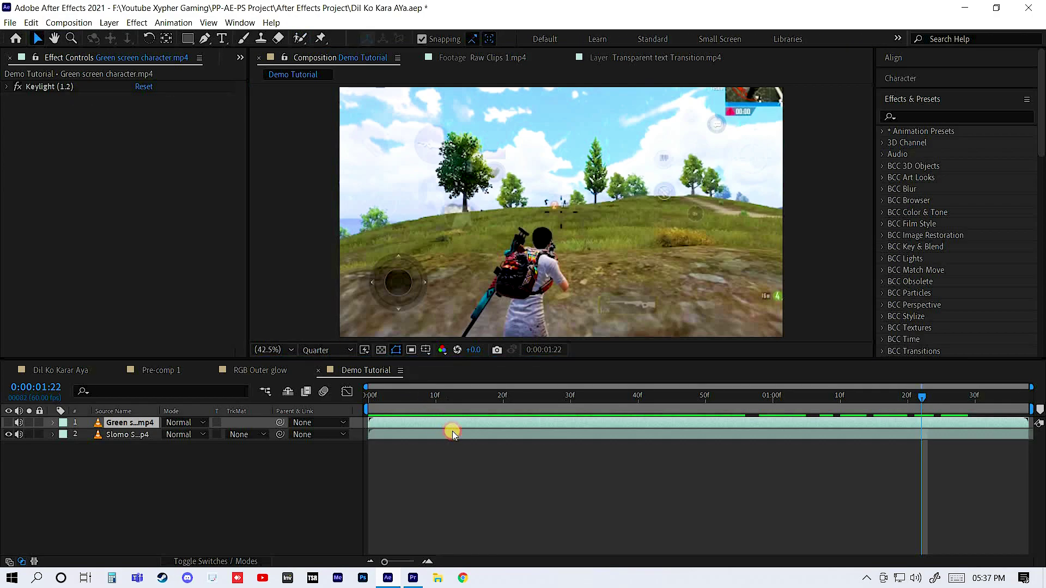
left_click(452, 431)
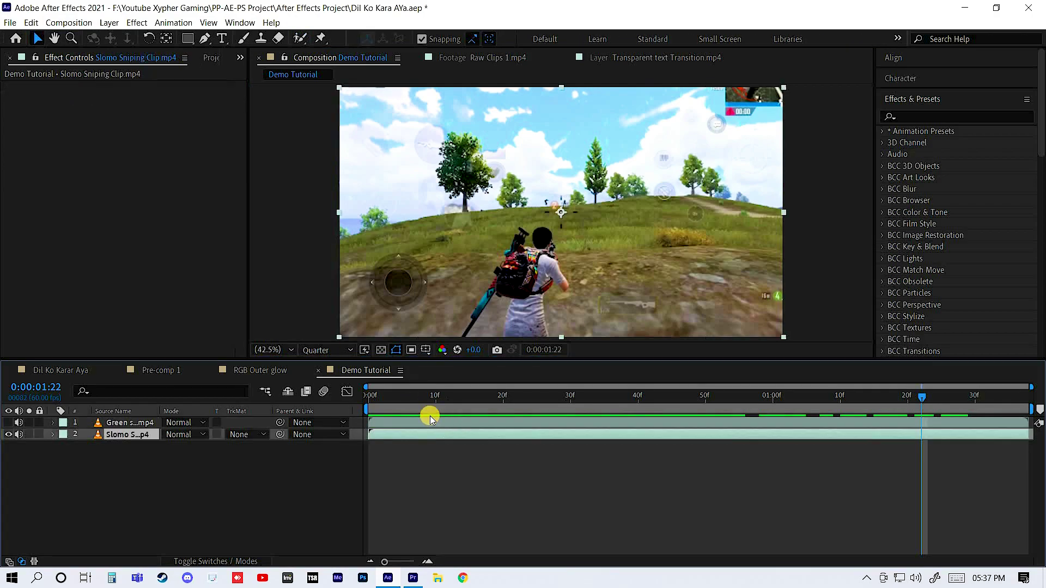
left_click(69, 423)
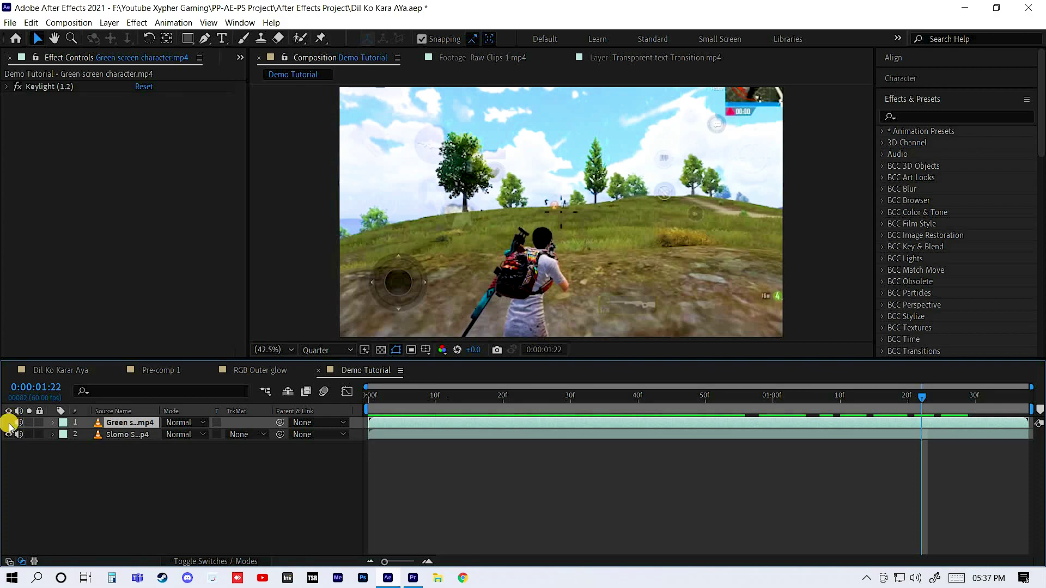
left_click(8, 422)
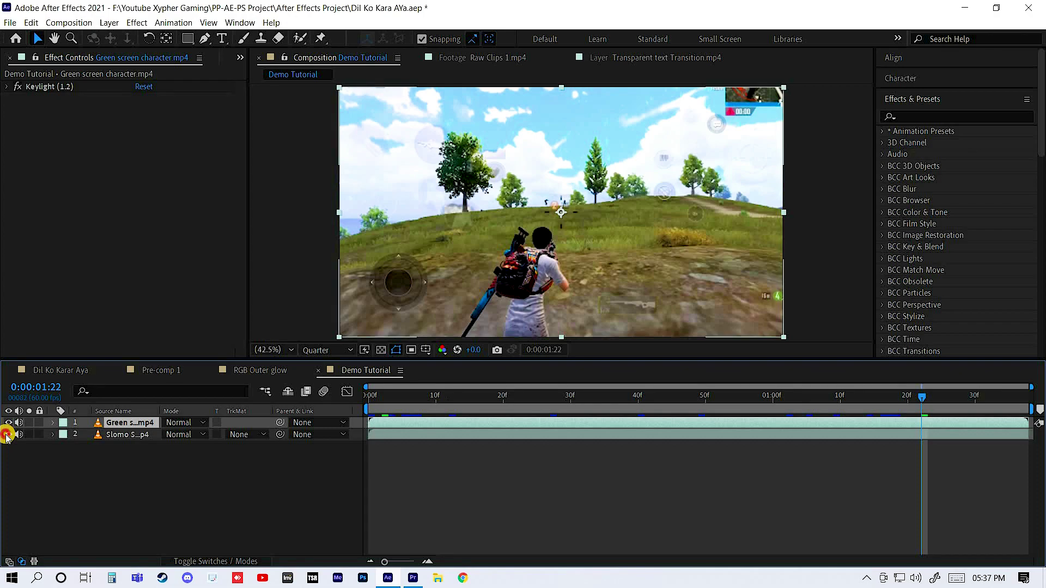
key("ctrl+alt+shift+v")
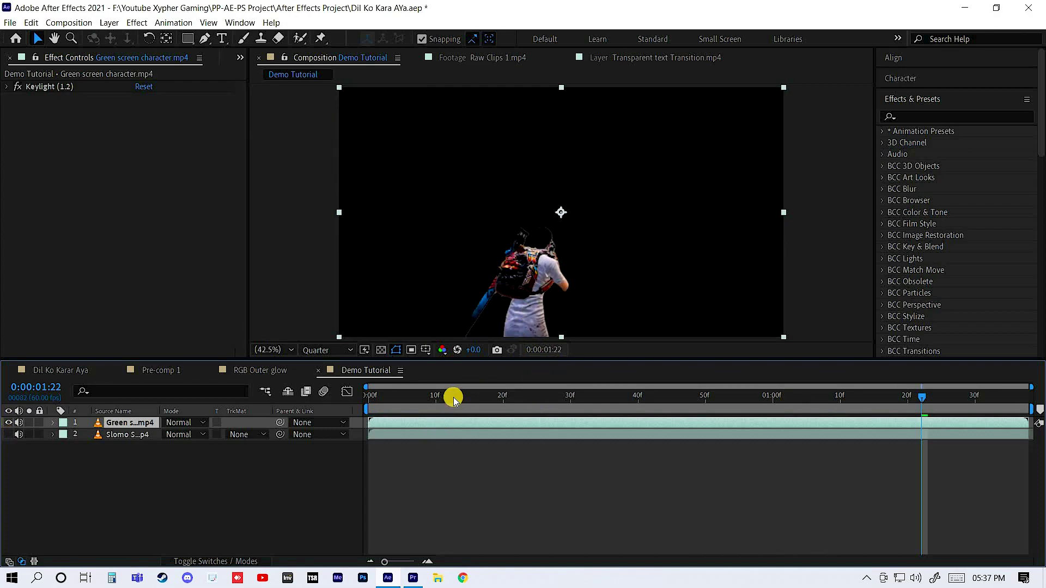
left_click_drag(453, 397, 490, 397)
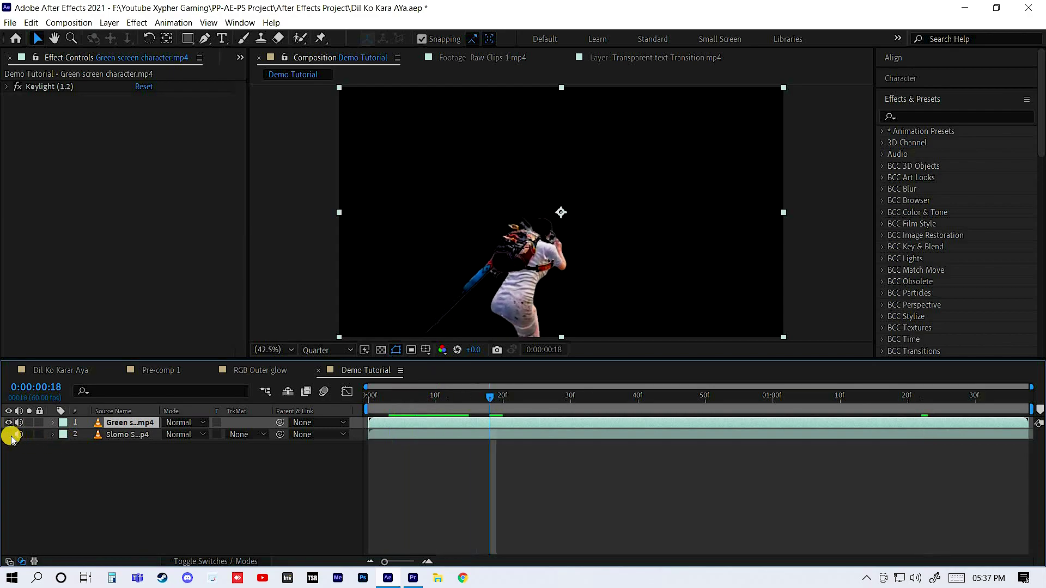
key("ctrl+shift+v")
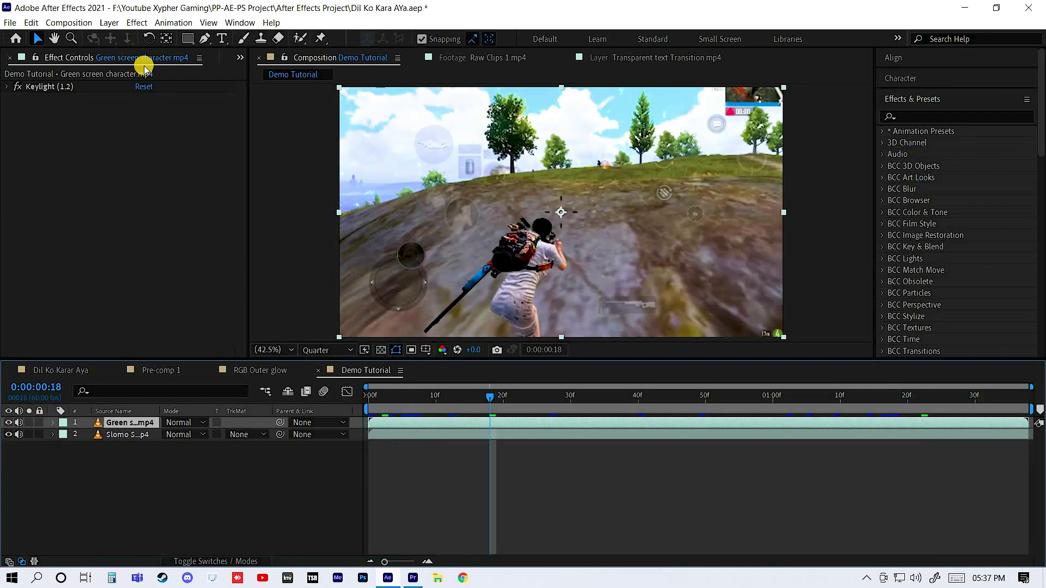
left_click(16, 87)
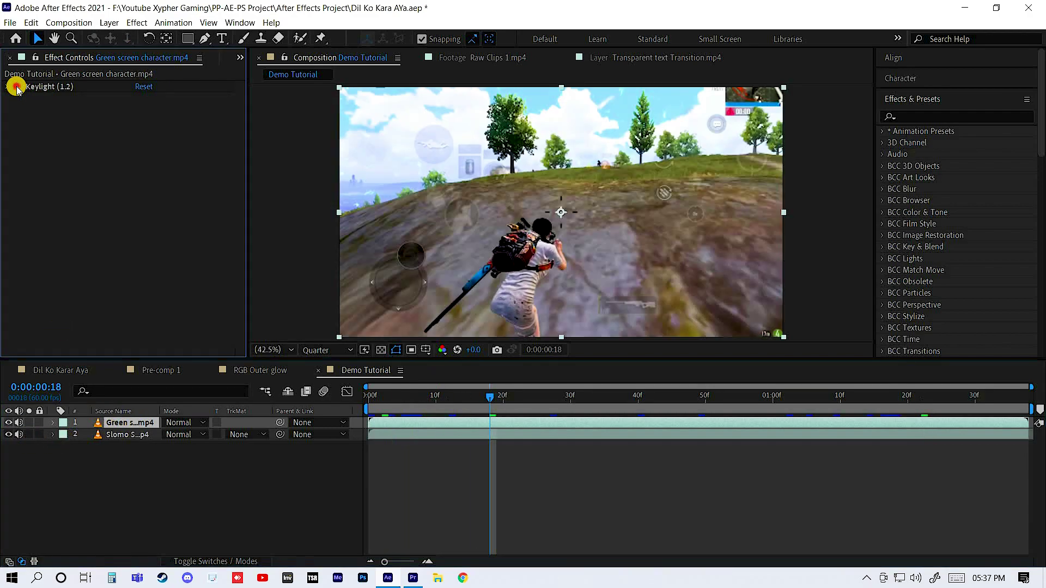
key("ctrl+z")
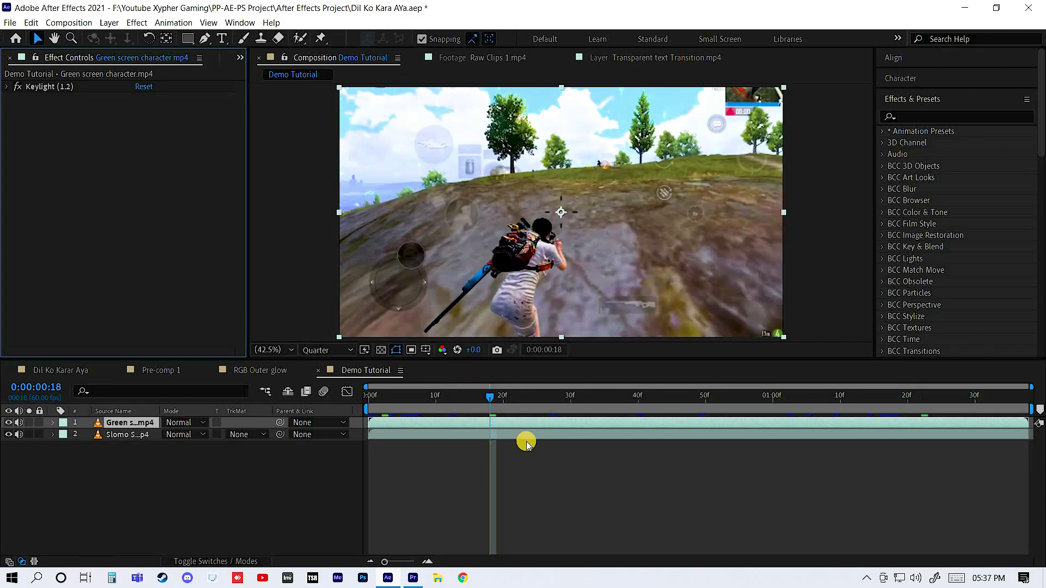
Step: At frame 8, duplicate the Green screen character layer to make three copies
left_click(422, 397)
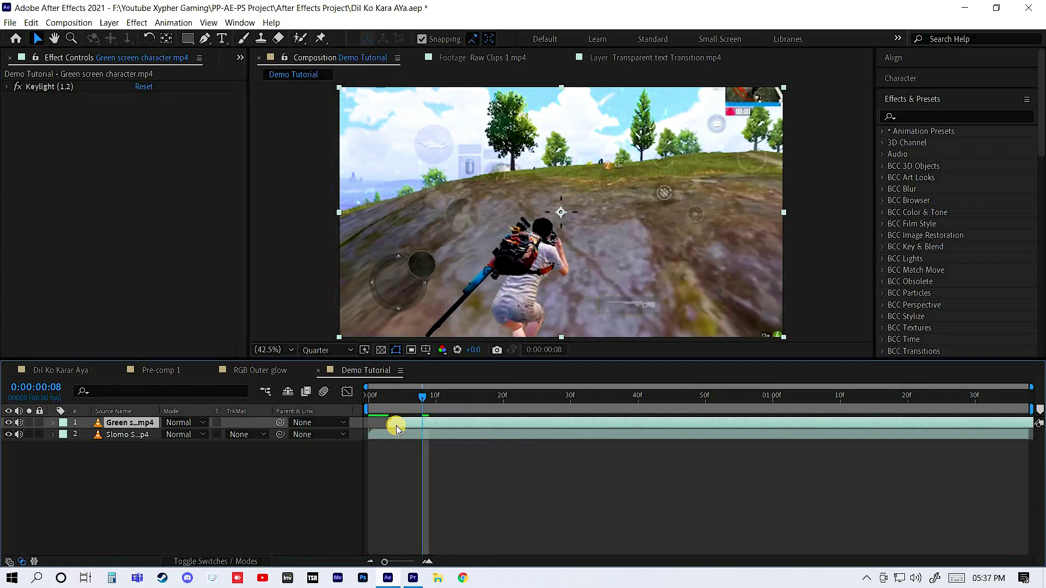
key("ctrl+z")
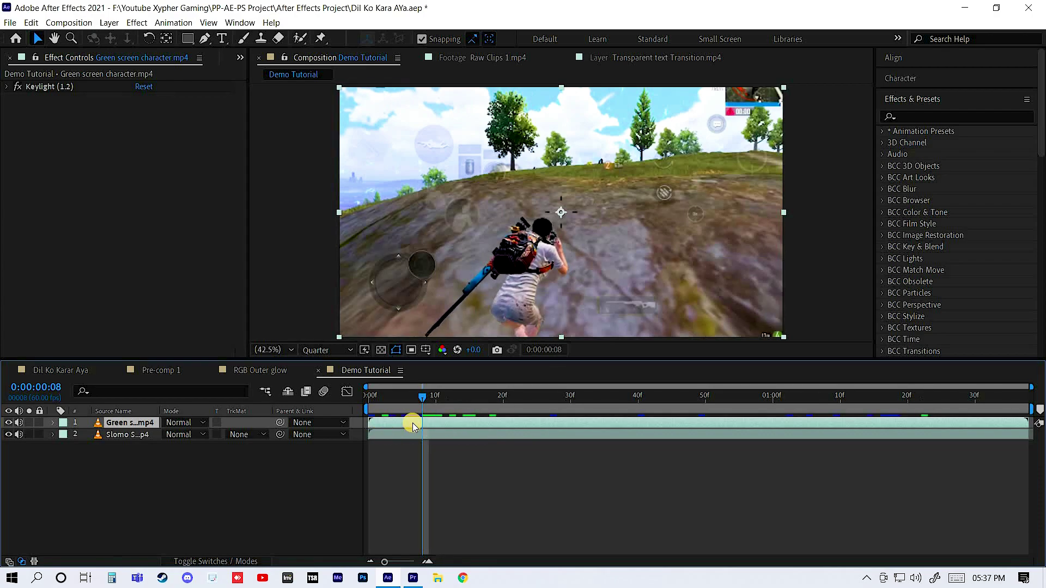
key("ctrl+d")
key("ctrl+d")
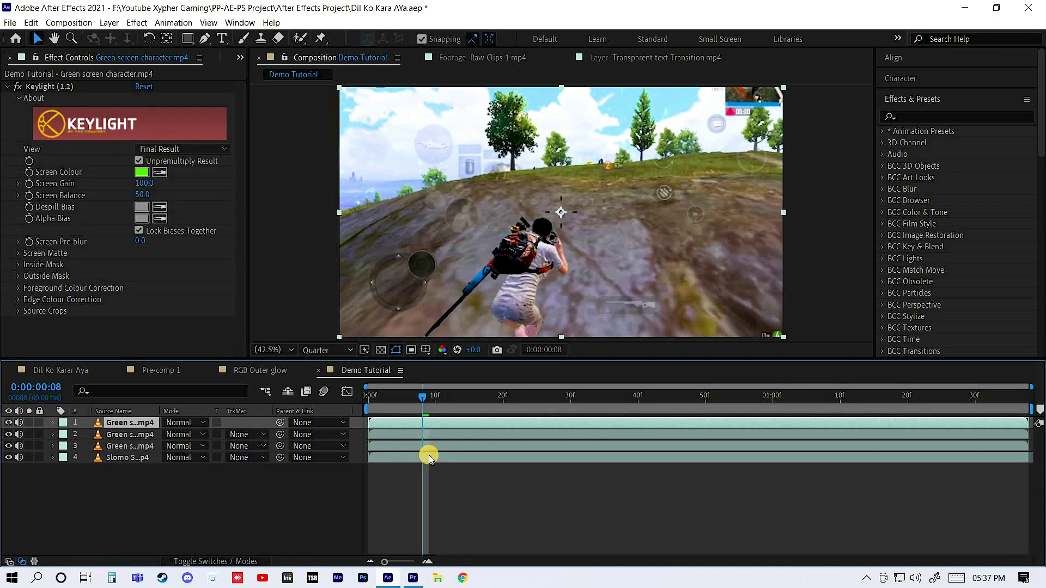
Step: Select the third character copy, expand Animation Presets, and launch File Explorer with Win+E
left_click(587, 446)
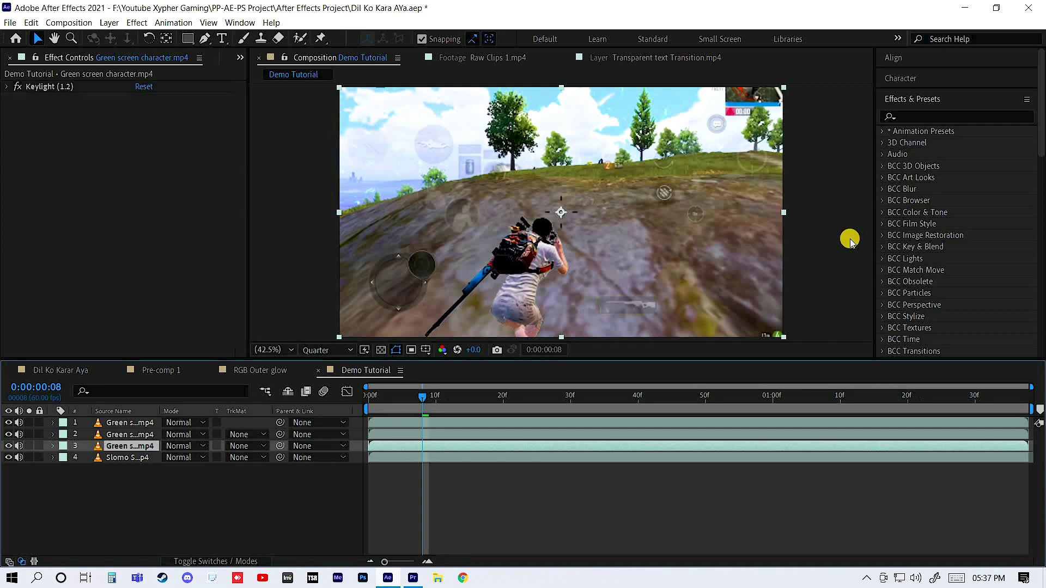
left_click(883, 131)
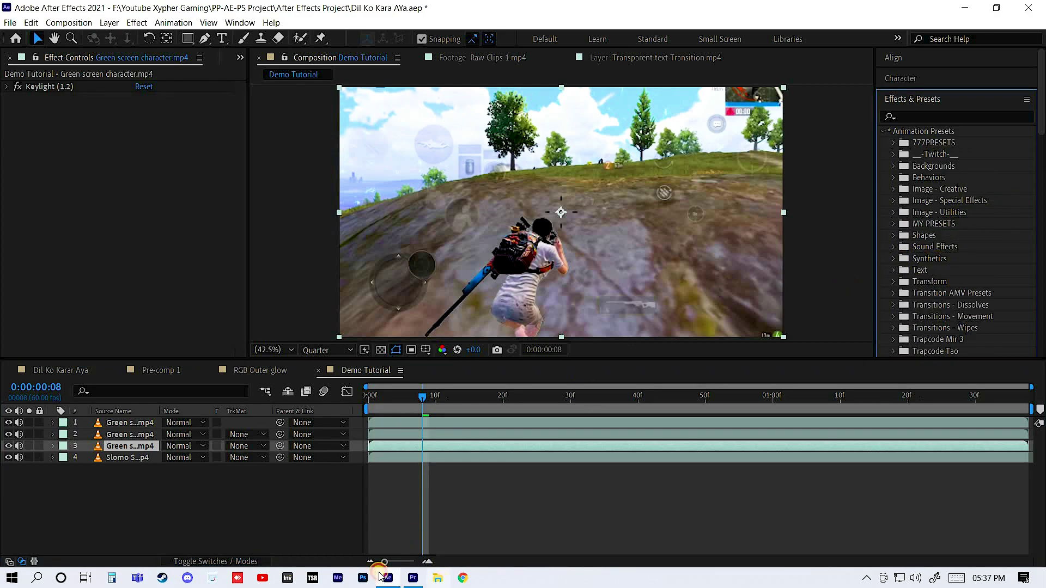
key("super+e")
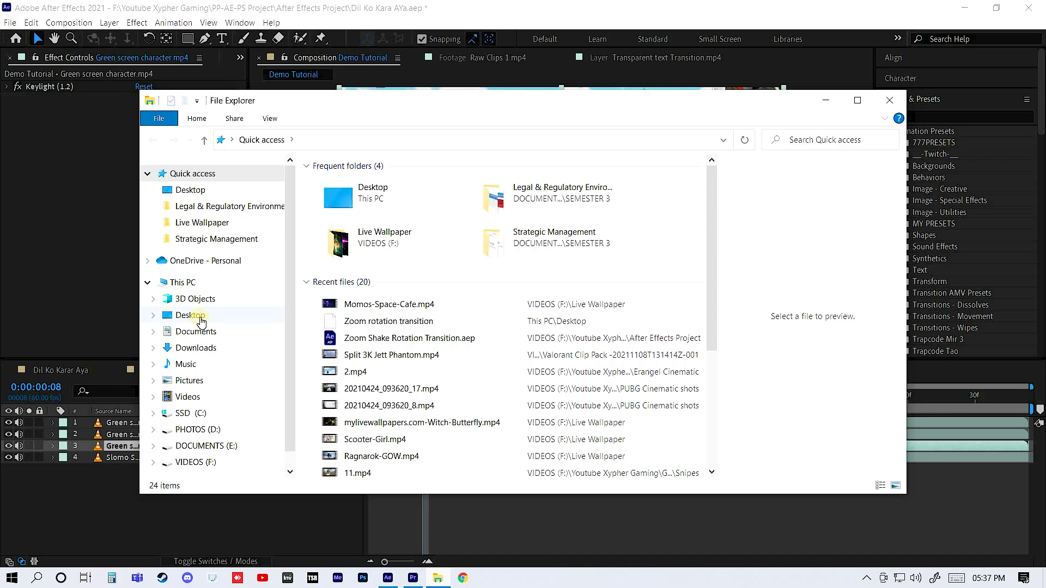
Step: Browse to C:\Program Files\Adobe\Adobe After Effects 2021\Support Files\Presets
left_click(201, 319)
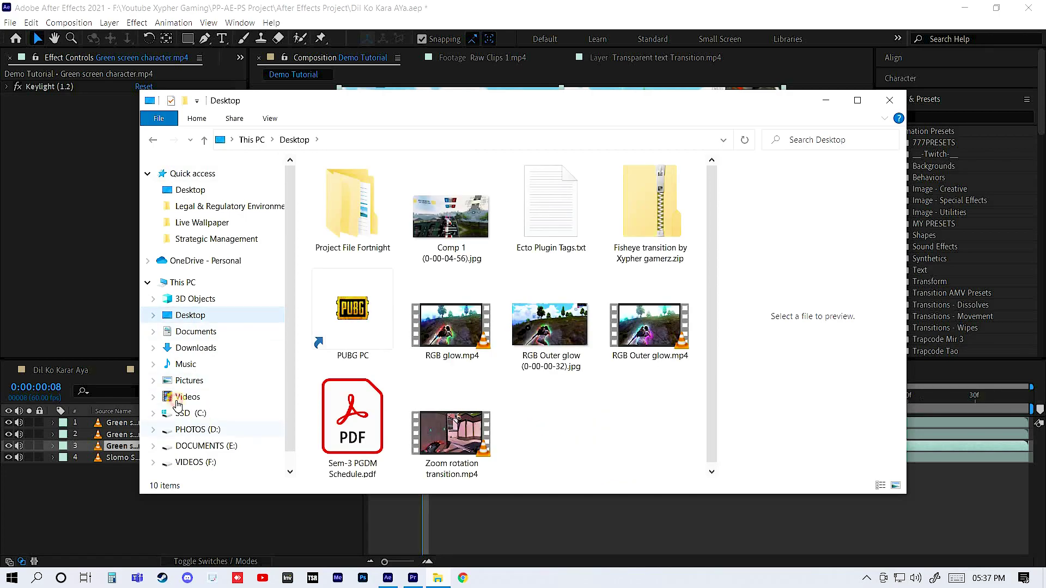
left_click(182, 413)
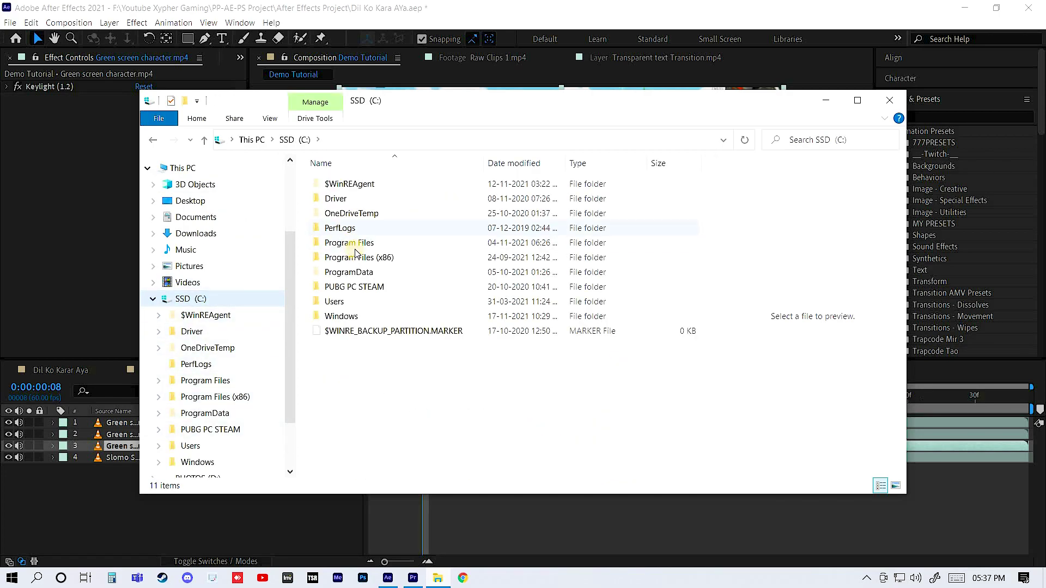
double_click(348, 243)
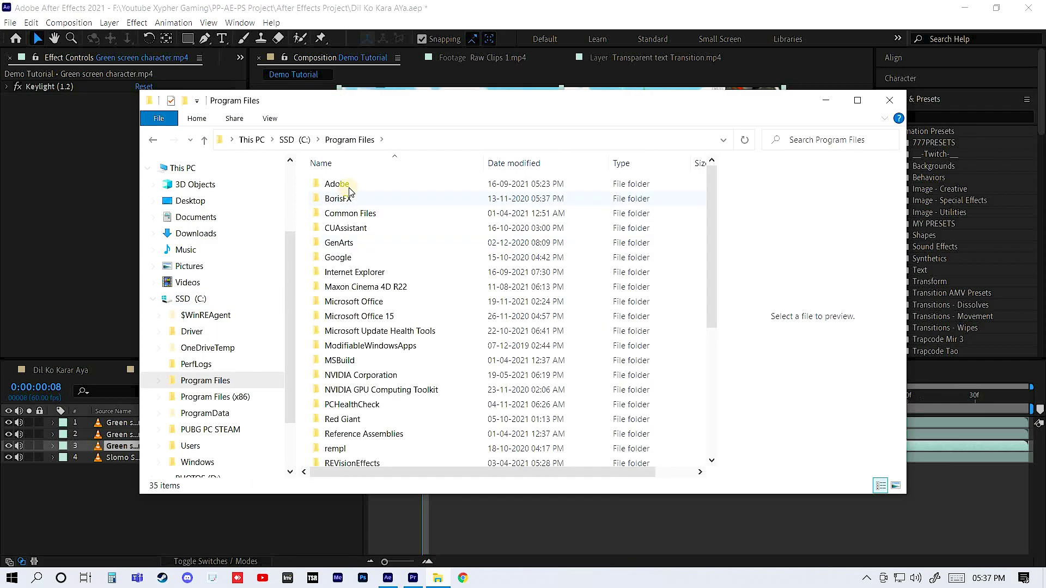
double_click(364, 186)
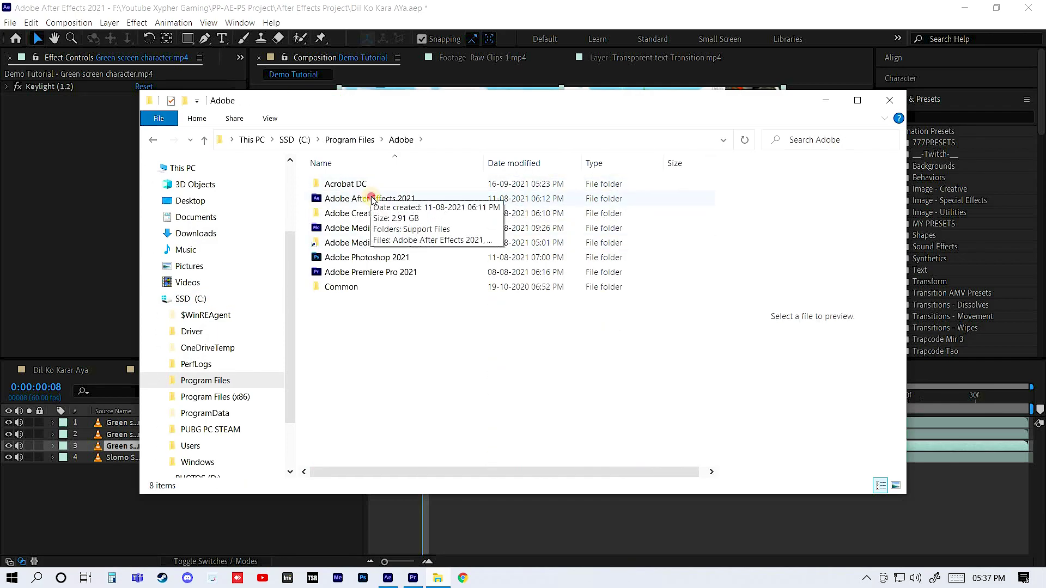
double_click(370, 197)
left_click(375, 188)
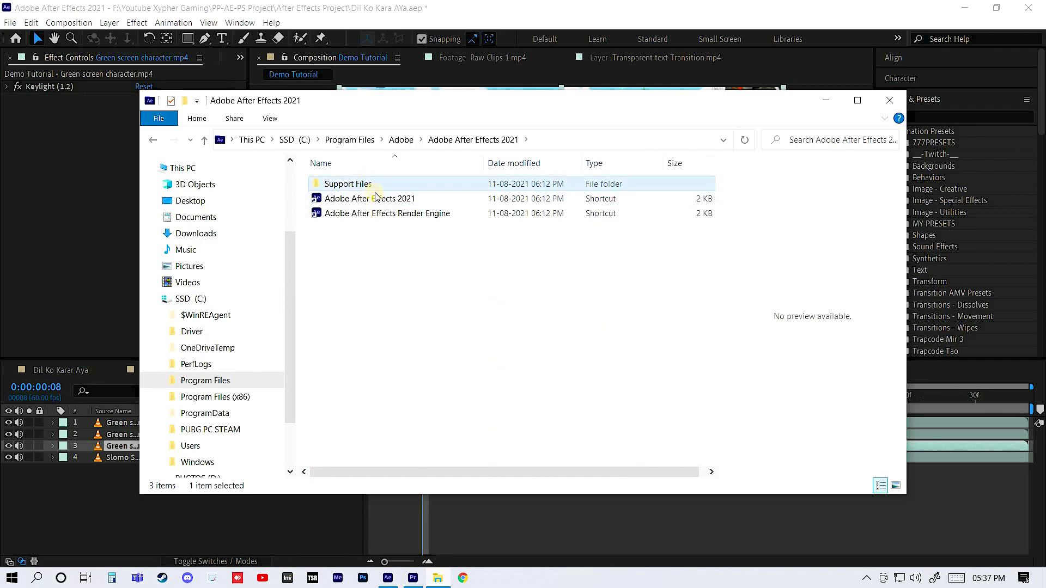
key("Return")
scroll(416, 338, "down", 4)
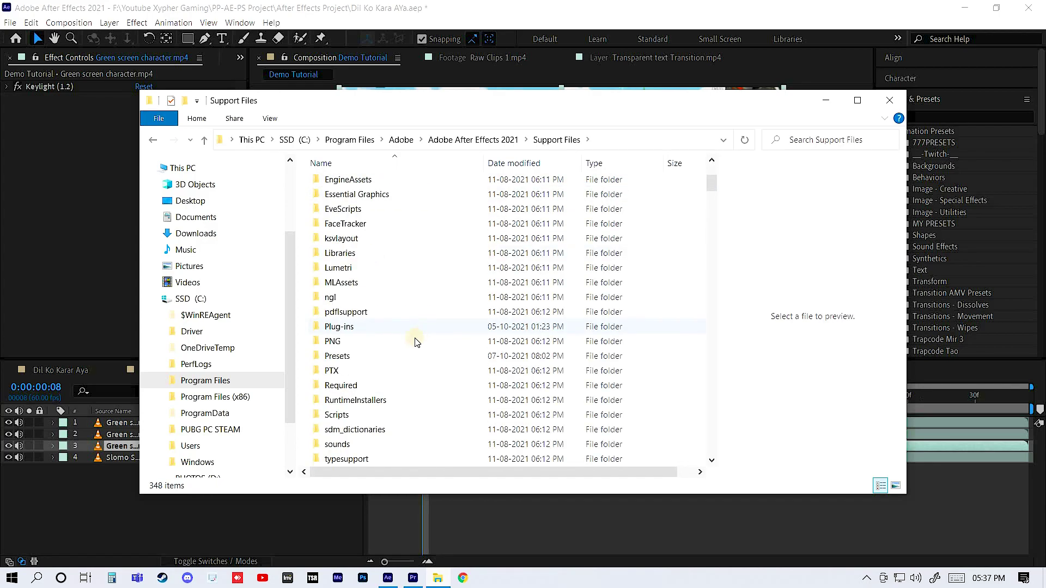
scroll(371, 310, "down", 6)
scroll(335, 280, "up", 4)
double_click(344, 268)
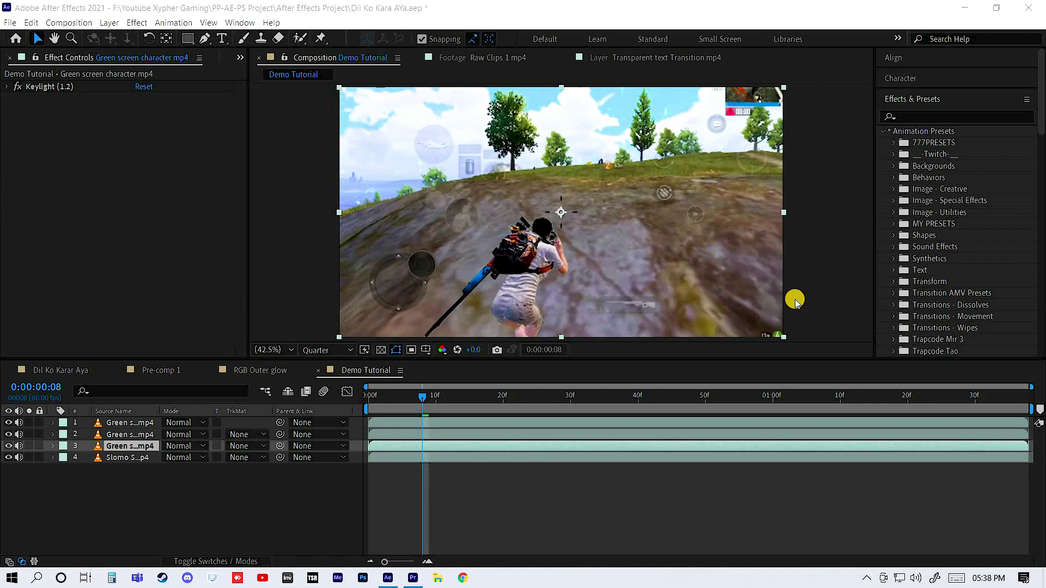
Step: Expand MY PRESETS > RGB Spill Glow and select the RGB Spill Glow Effect preset
scroll(916, 221, "down", 3)
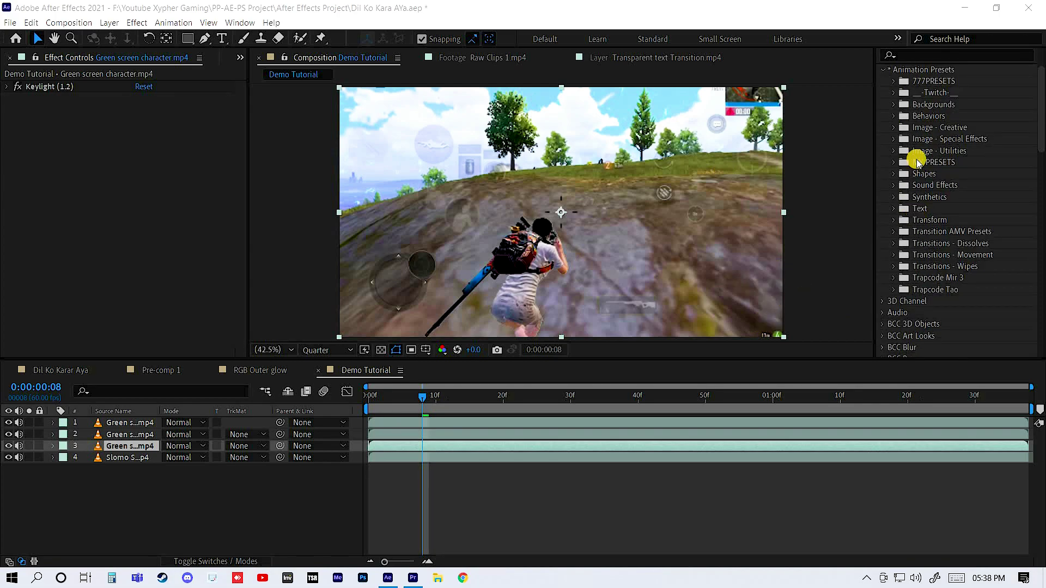
scroll(898, 202, "up", 1)
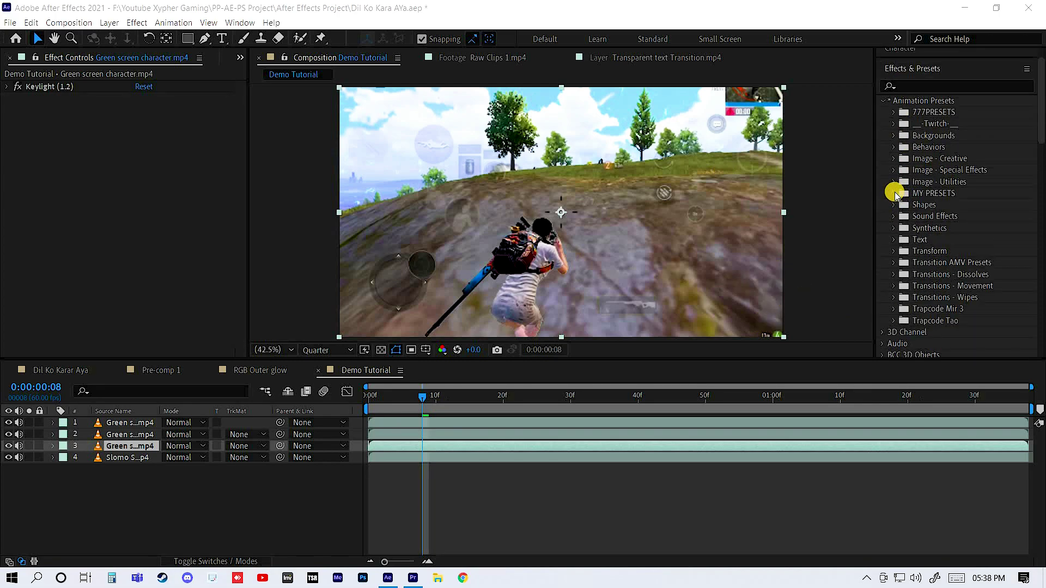
double_click(941, 192)
scroll(948, 210, "down", 4)
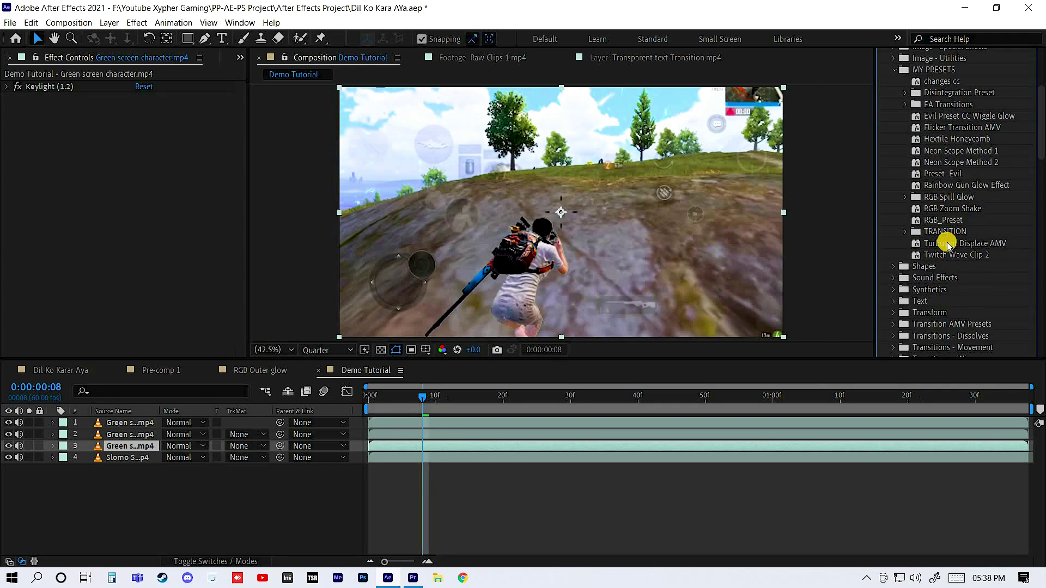
double_click(932, 199)
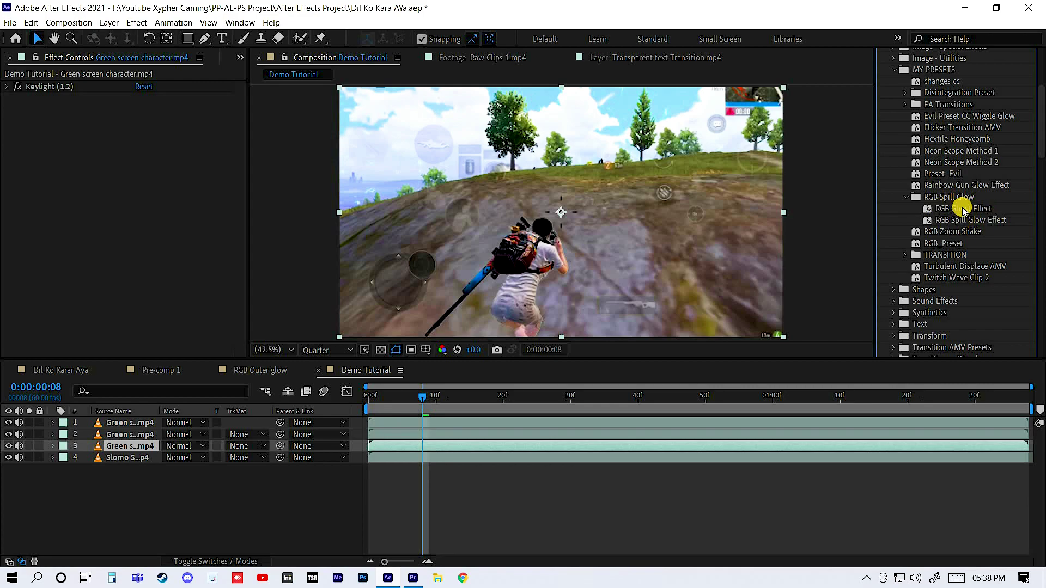
left_click(1008, 209)
left_click(1012, 220)
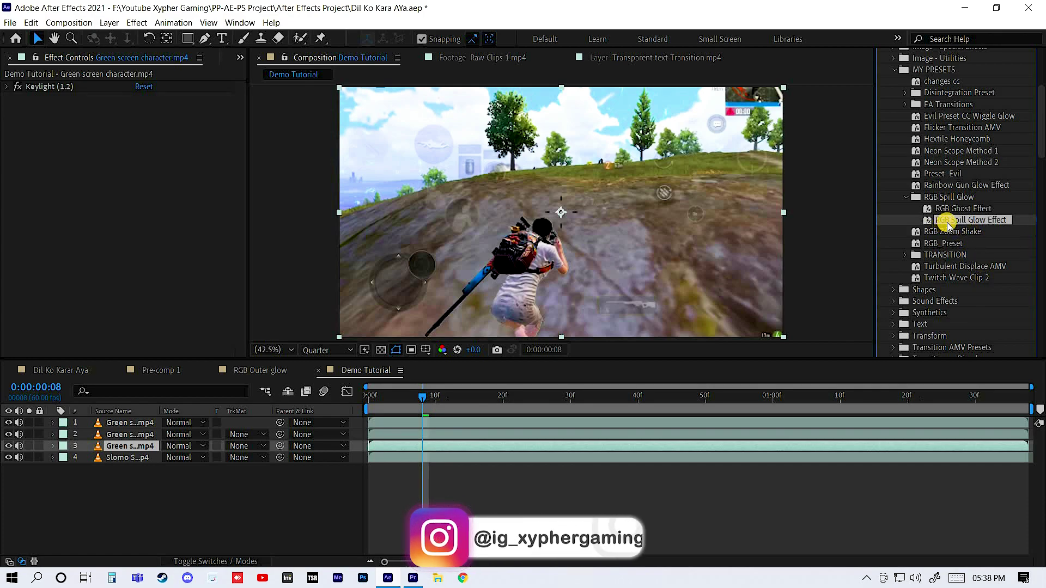
Step: Apply RGB Spill Glow Effect to the second character copy and collapse the Keylight settings
mouse_move(951, 222)
left_mouse_down()
mouse_move(506, 442)
mouse_move(473, 432)
left_mouse_up()
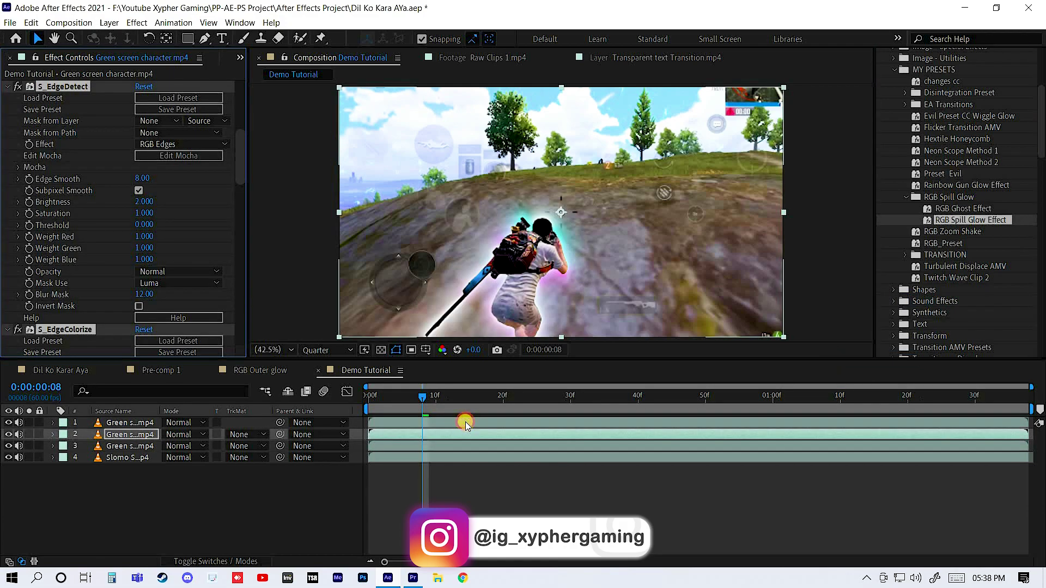
left_click(465, 422)
left_click(11, 89)
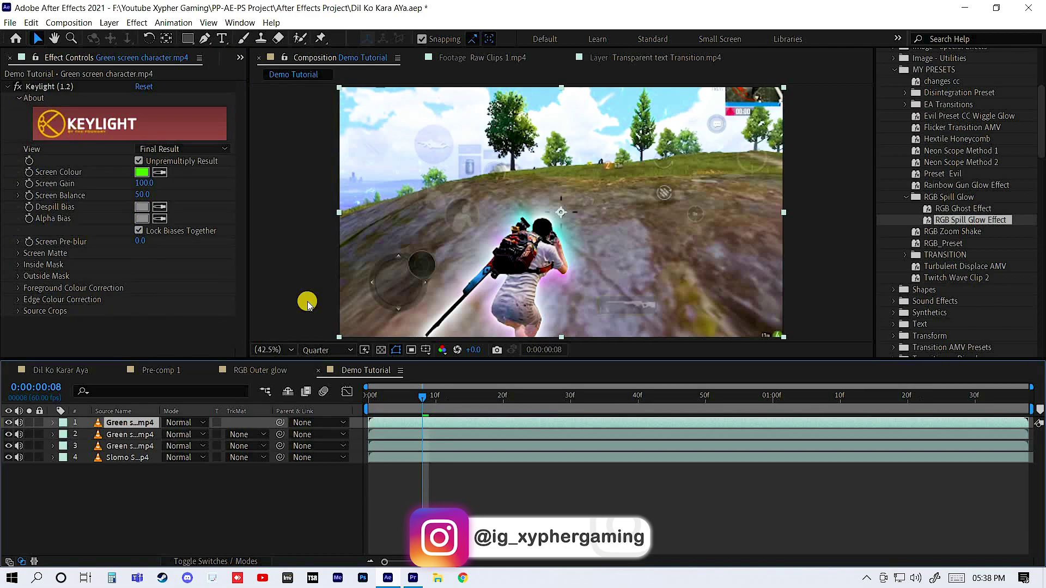
Step: Apply RGB Ghost Effect to the third character copy and scrub the opening frames to preview
left_click(510, 272)
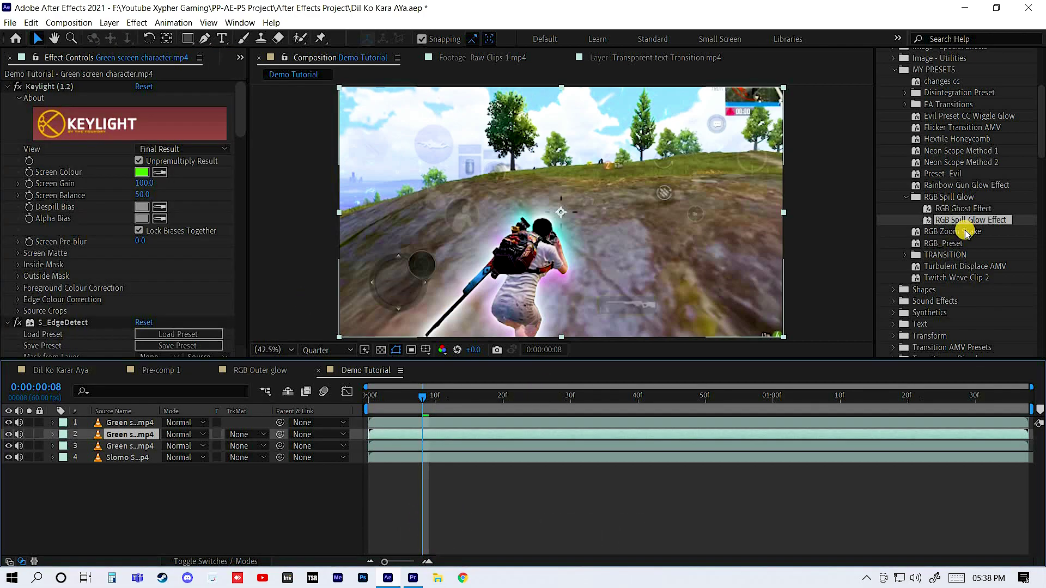
mouse_move(962, 209)
left_mouse_down()
mouse_move(733, 438)
mouse_move(554, 449)
left_mouse_up()
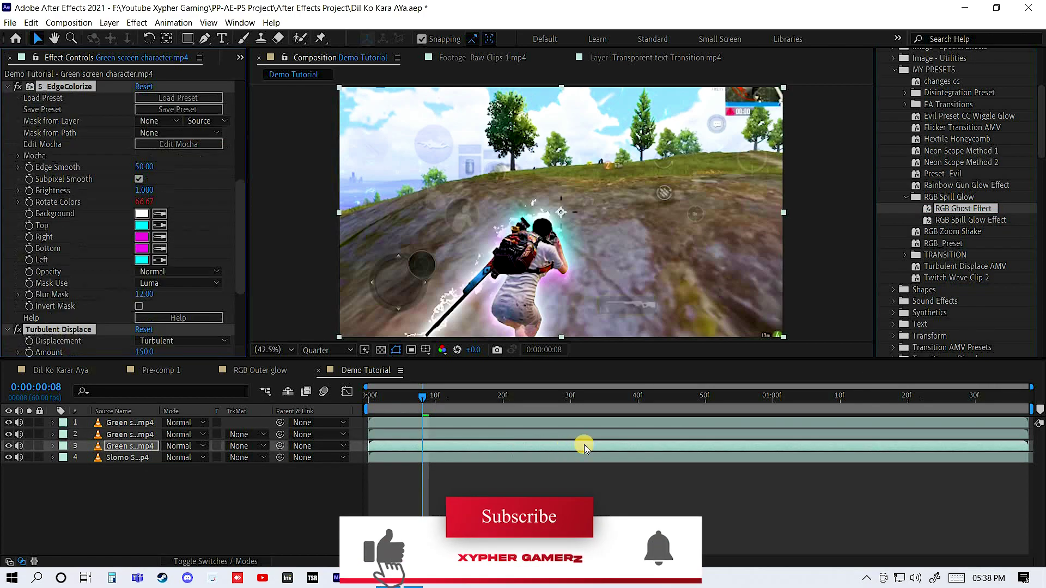
mouse_move(391, 396)
left_mouse_down()
mouse_move(530, 418)
mouse_move(431, 433)
left_mouse_up()
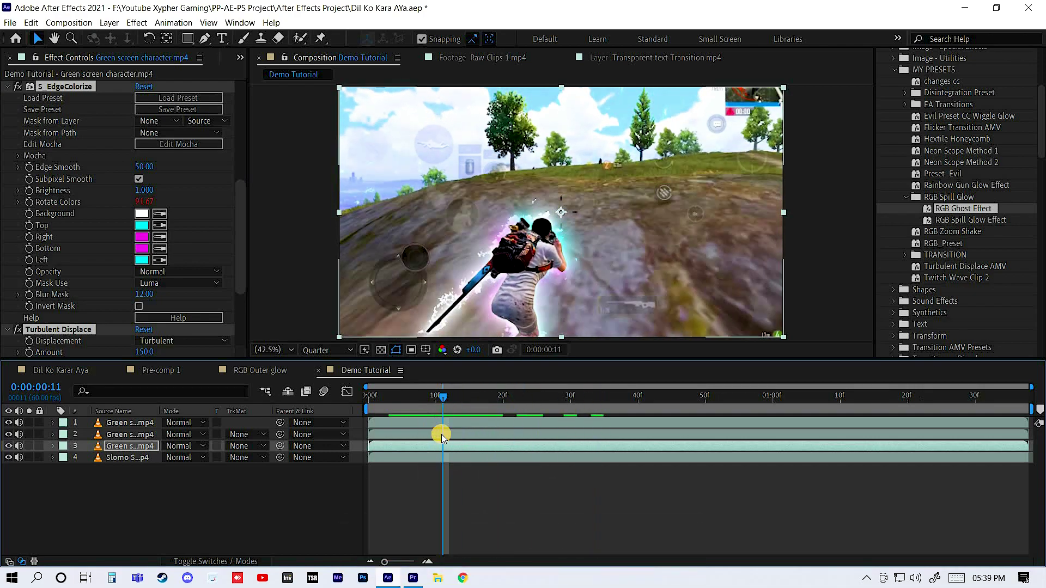
Step: Select the second green screen layer and collapse all five of its effects in Effect Controls
left_click(441, 434)
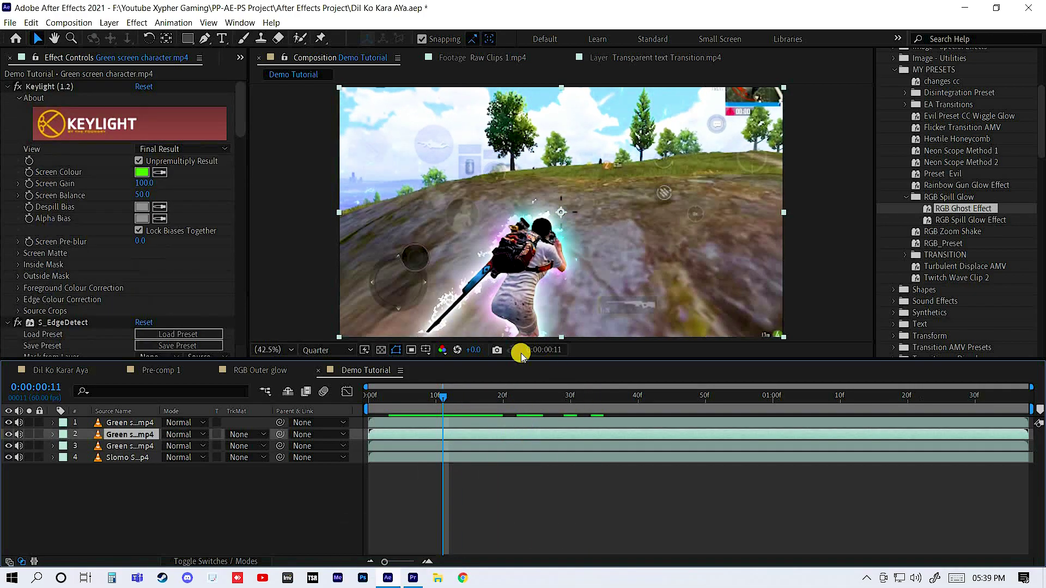
left_click(7, 88)
left_click(7, 99)
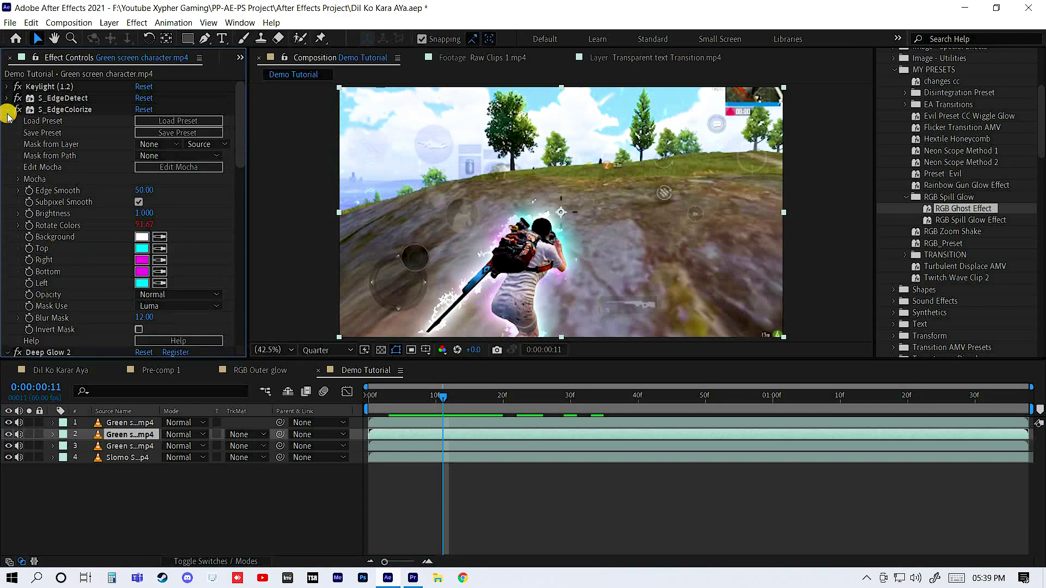
left_click(7, 110)
left_click(7, 121)
left_click(7, 133)
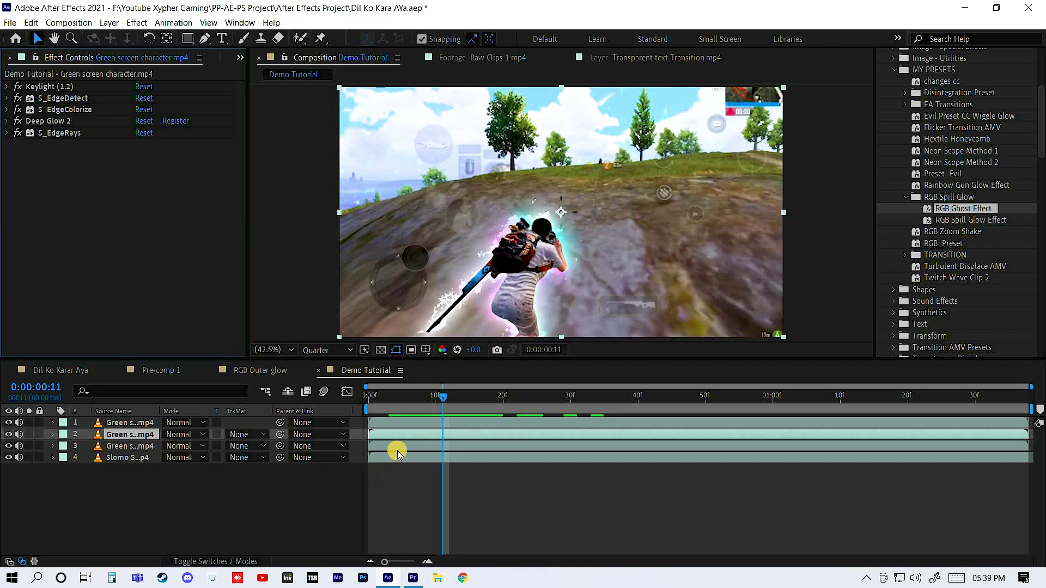
Step: Hide the third green screen layer and expand S_EdgeDetect in a widened Effect Controls panel
left_click(8, 446)
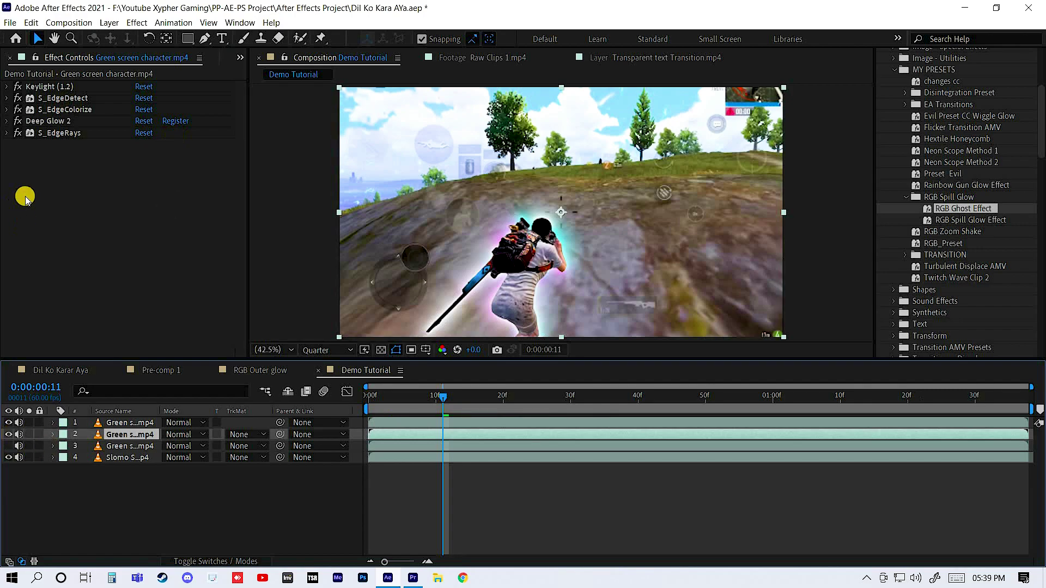
left_click(79, 100)
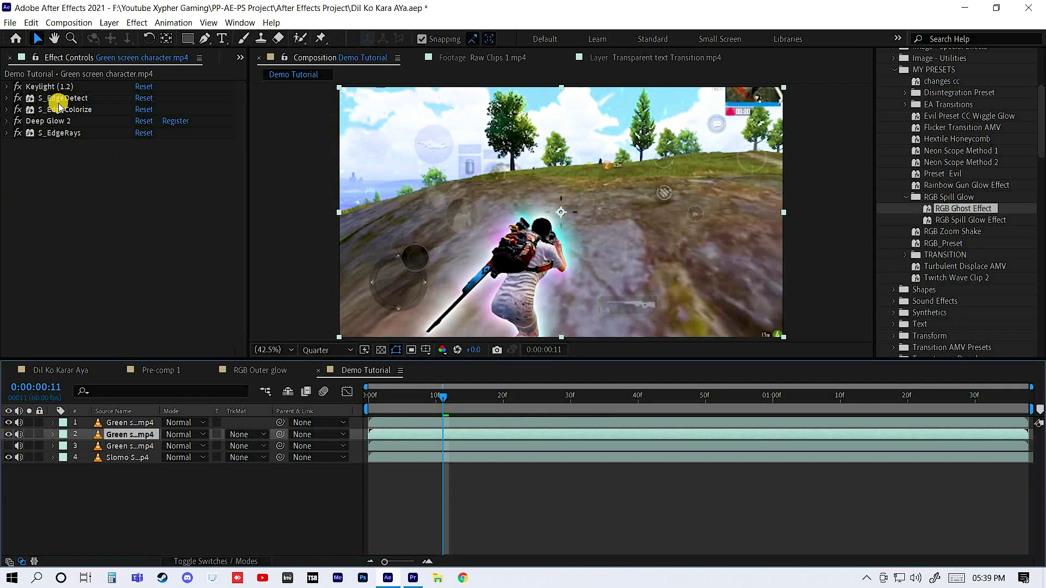
left_click(7, 99)
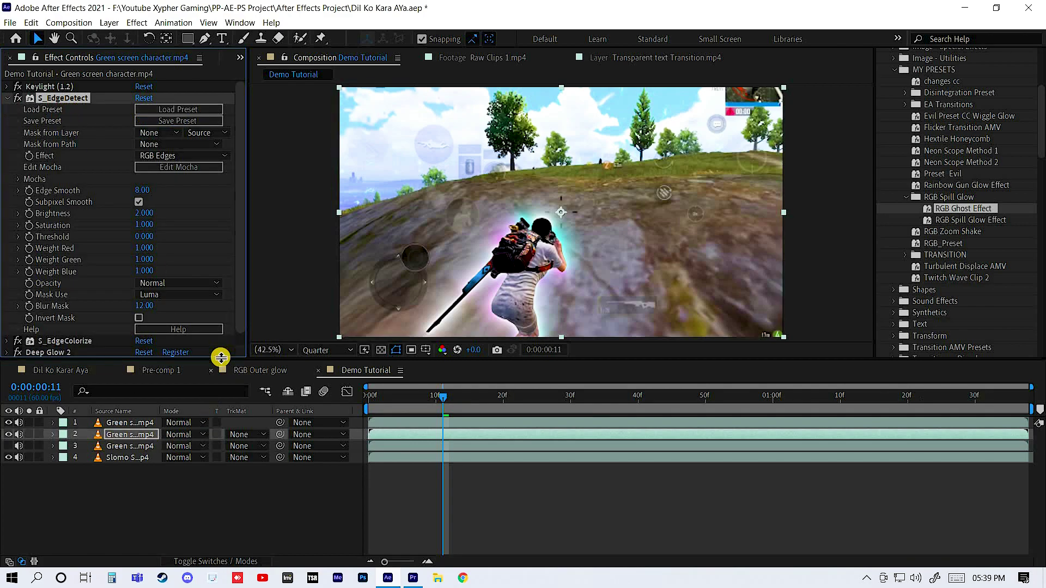
left_click_drag(221, 357, 223, 386)
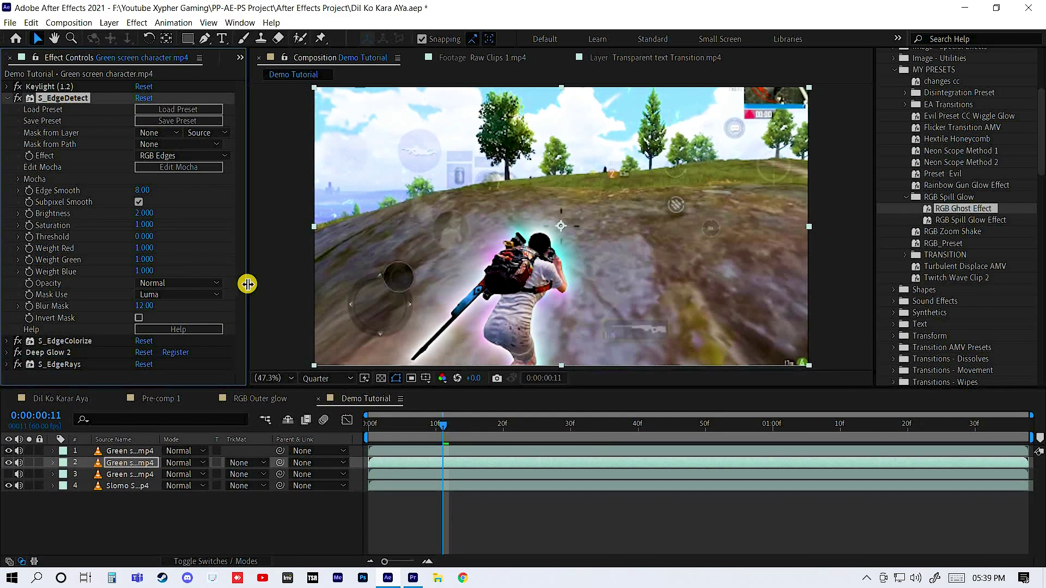
left_click_drag(273, 289, 275, 289)
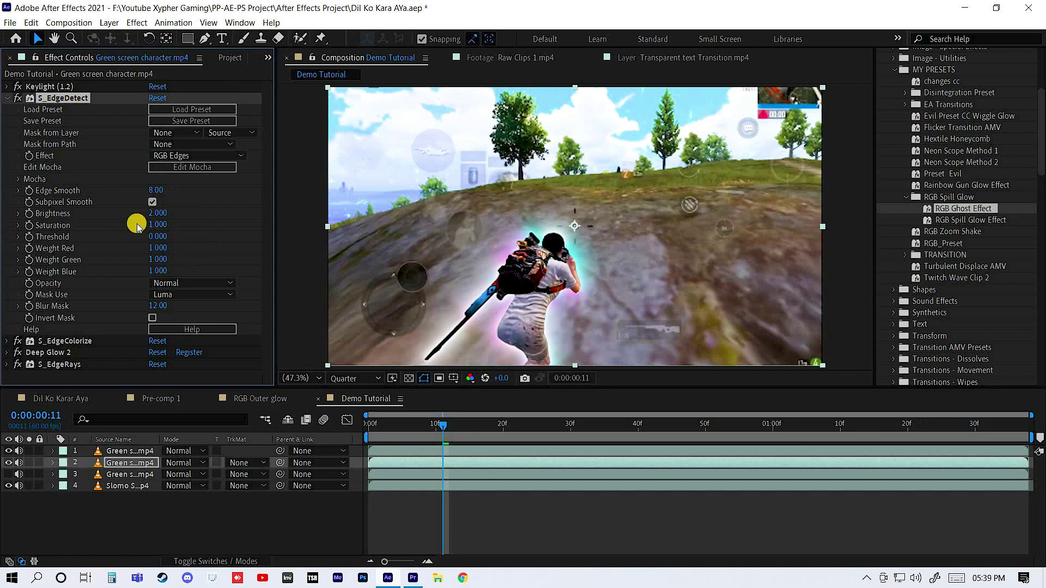
Step: Collapse S_EdgeDetect, review S_EdgeColorize's Left edge colour without changes, and return to frame 0
left_click(17, 129)
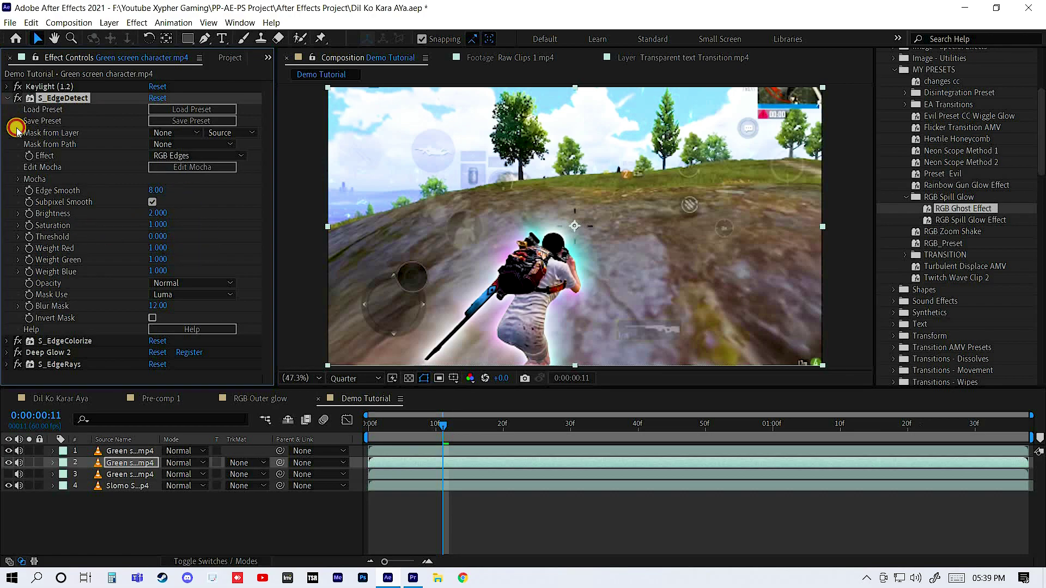
left_click(6, 98)
left_click(55, 110)
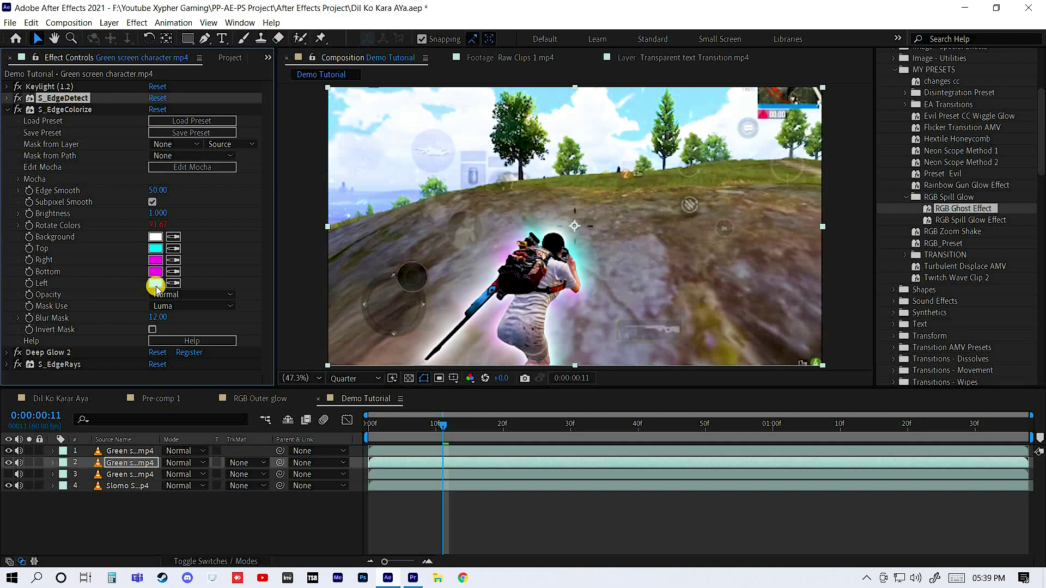
left_click(155, 284)
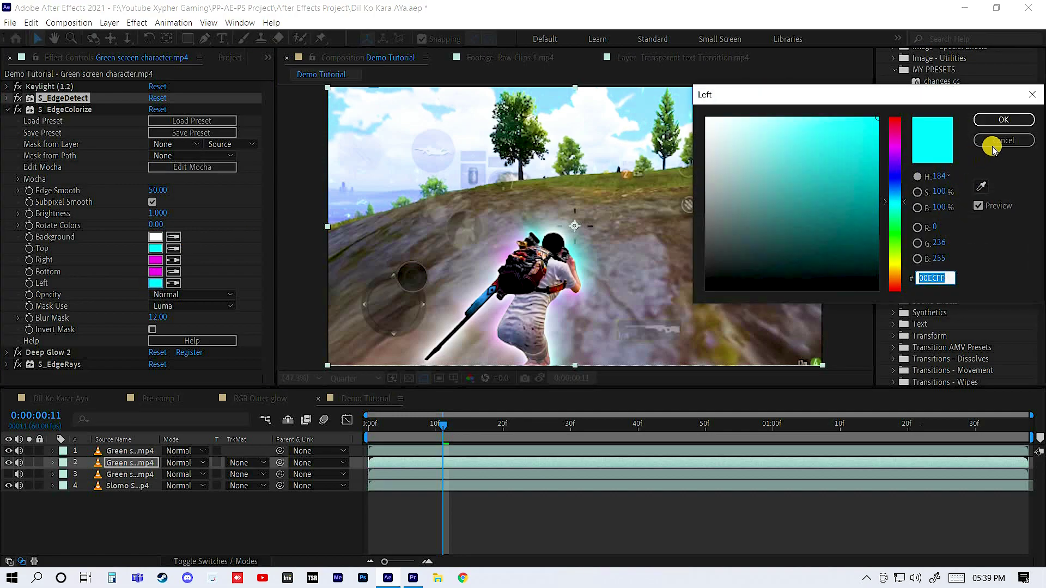
left_click(998, 142)
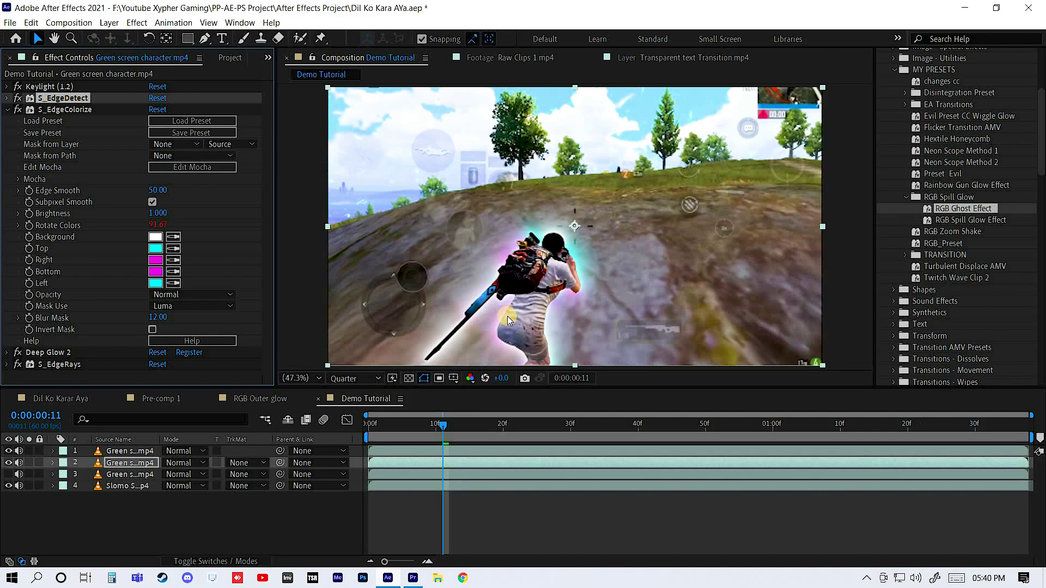
key("Home")
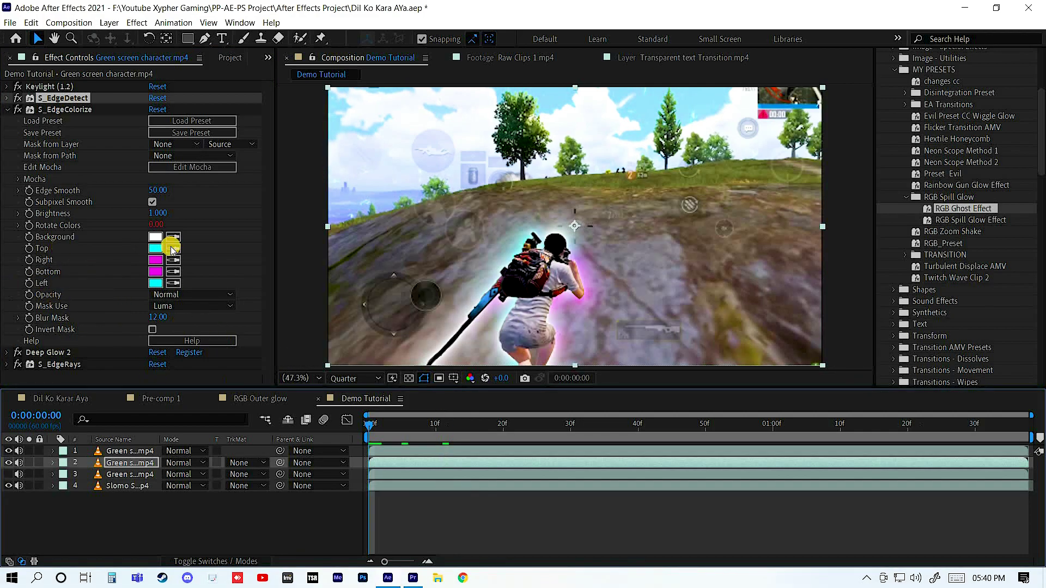
Step: Add the expression time*500 to S_EdgeColorize's Rotate Colors property
left_click(29, 225, "alt")
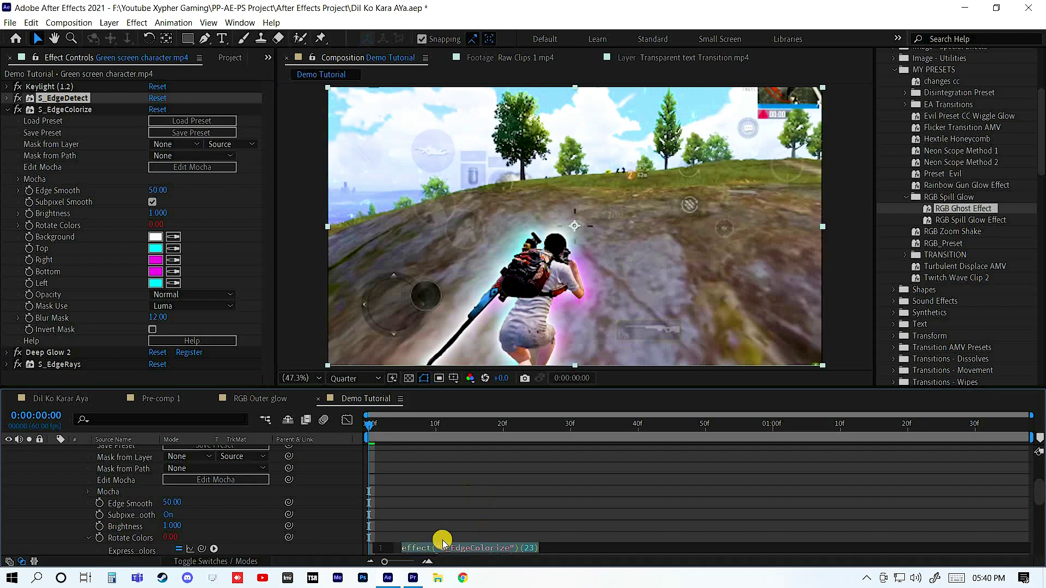
scroll(430, 543, "down", 4)
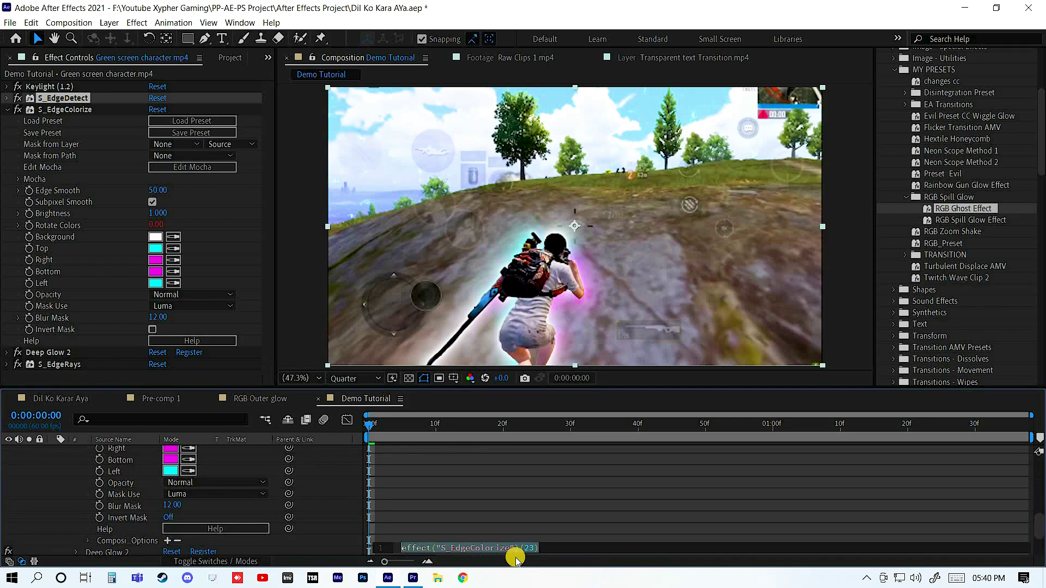
type("time")
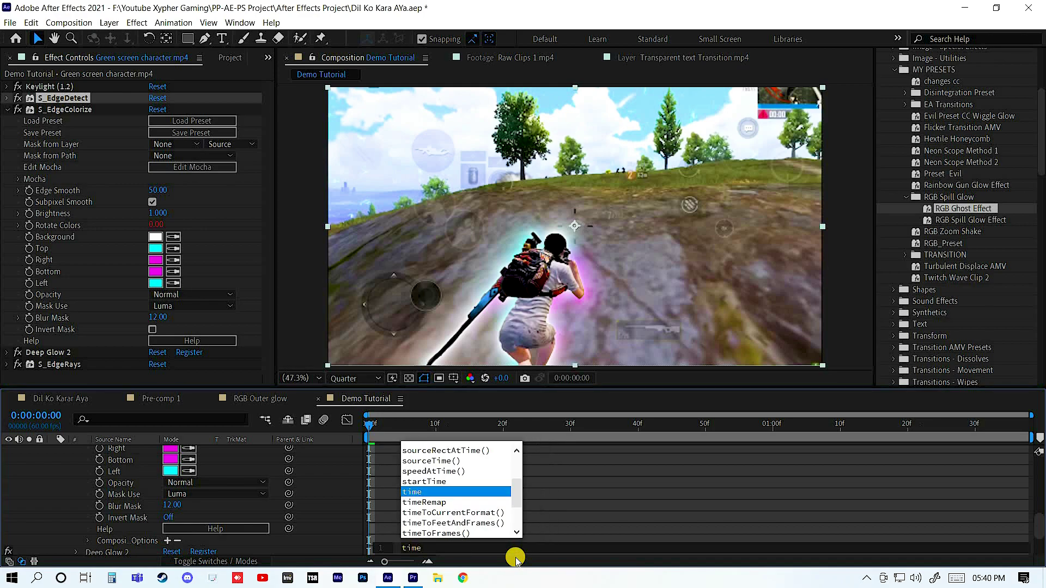
type("*500")
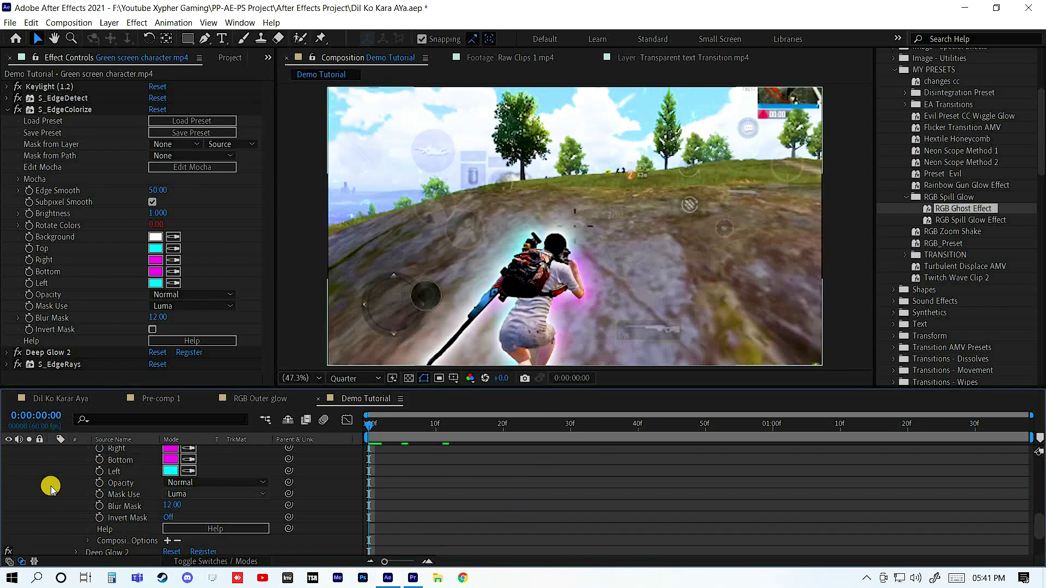
Step: Collapse layer 2's timeline properties and S_EdgeColorize, then keep Deep Glow 2's blend mode on Screen
scroll(57, 467, "up", 5)
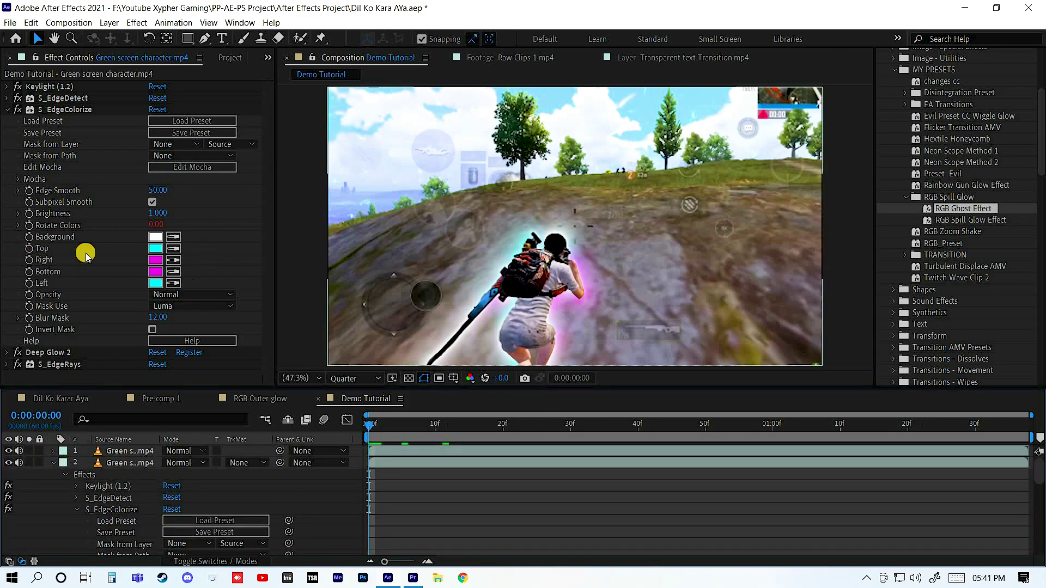
key("ctrl+grave")
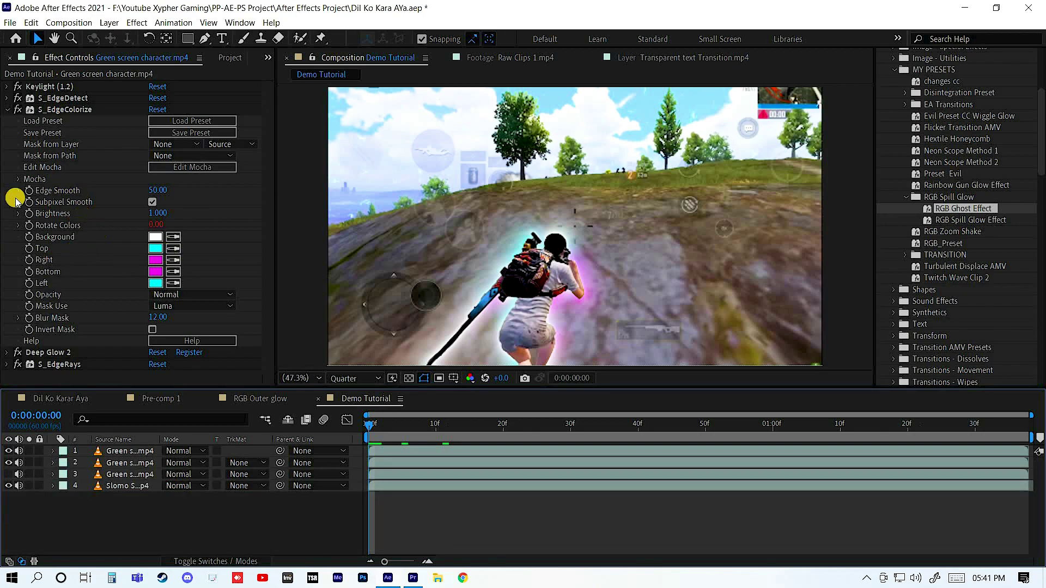
left_click(6, 110)
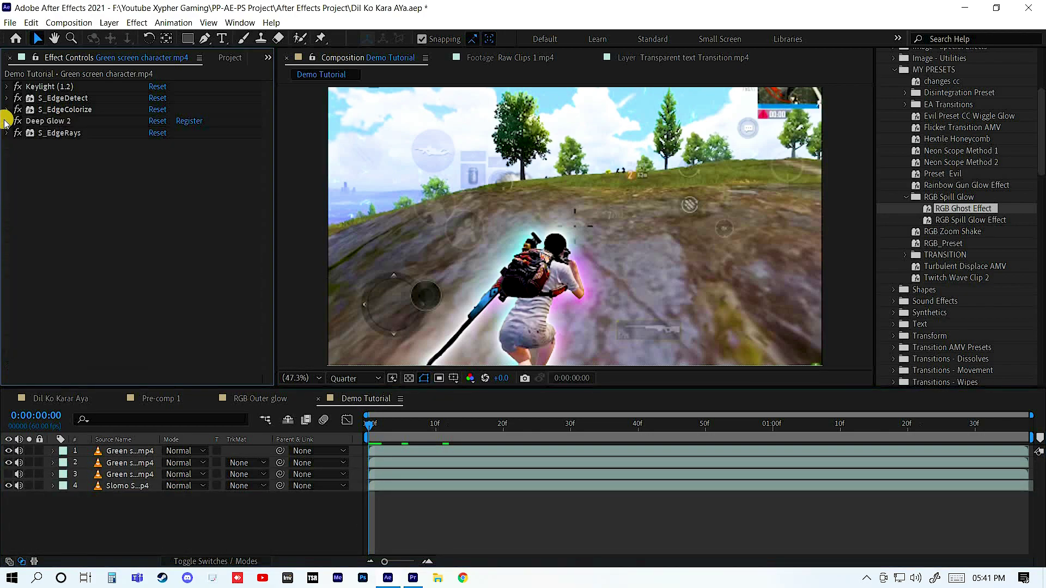
left_click(8, 121)
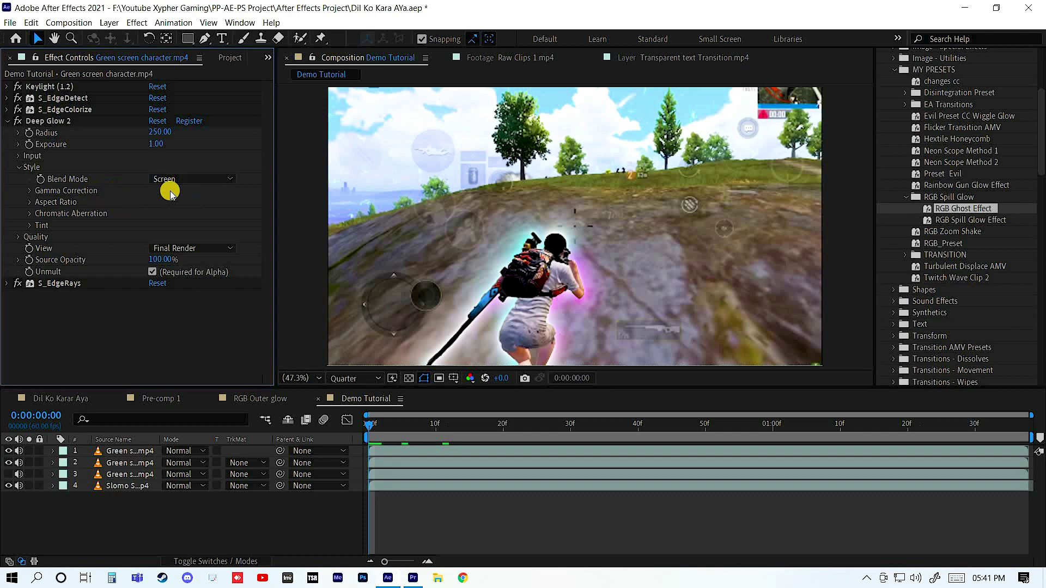
left_click(218, 179)
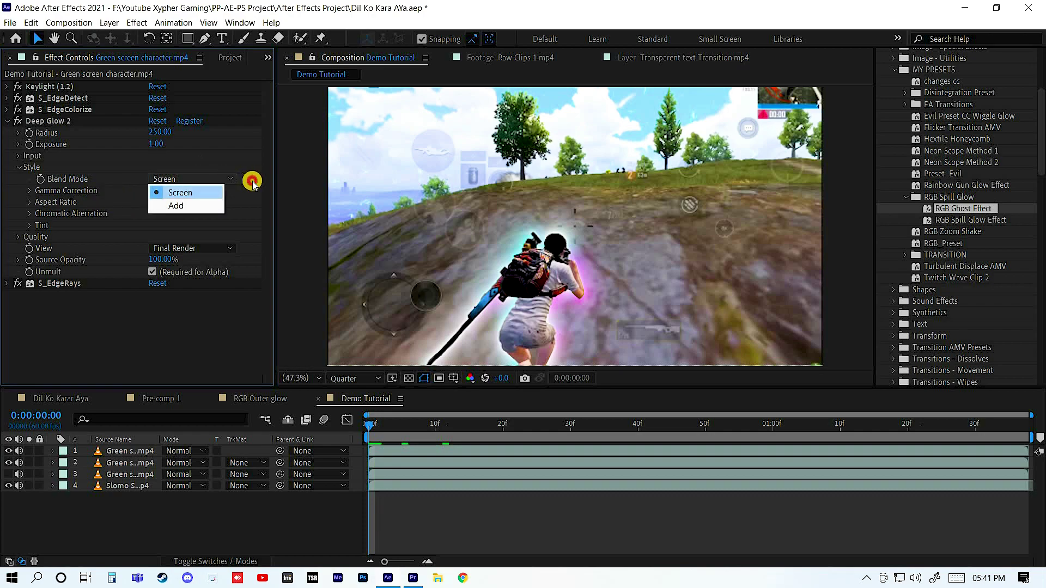
left_click(22, 294)
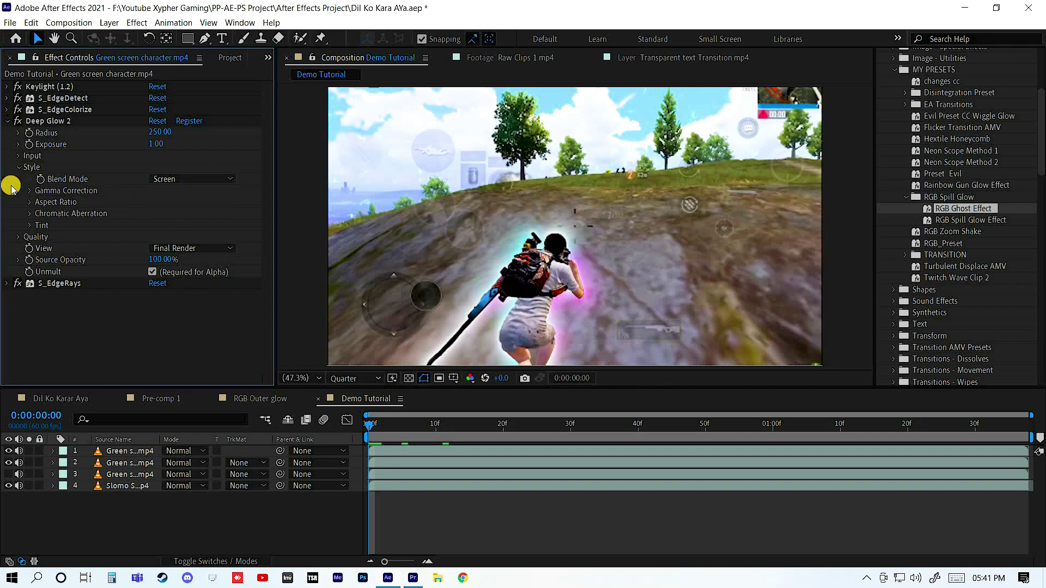
left_click(6, 132)
Step: Inspect the S_EdgeRays parameters and collapse them again
left_click(7, 133)
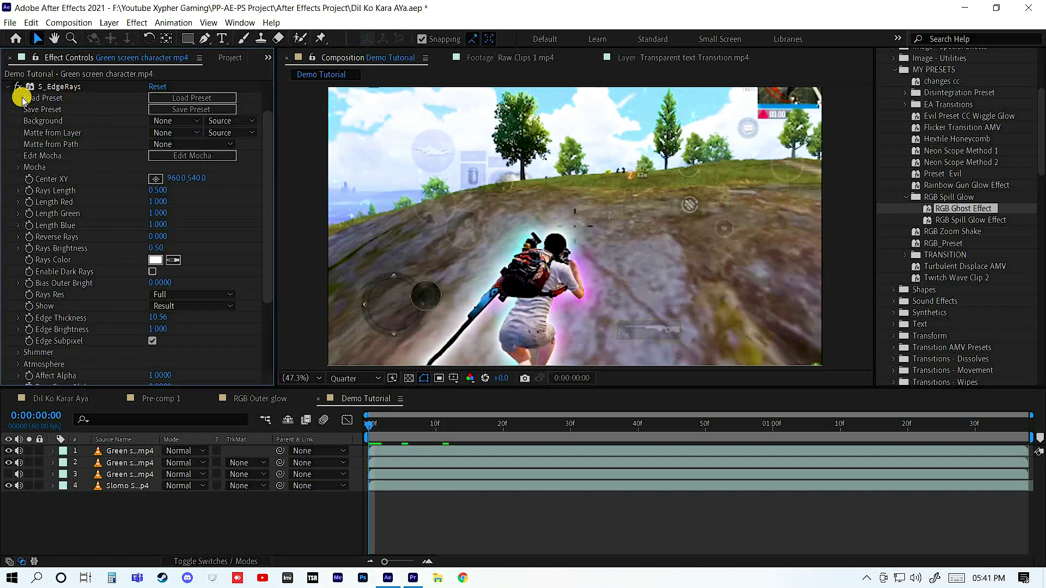
double_click(18, 87)
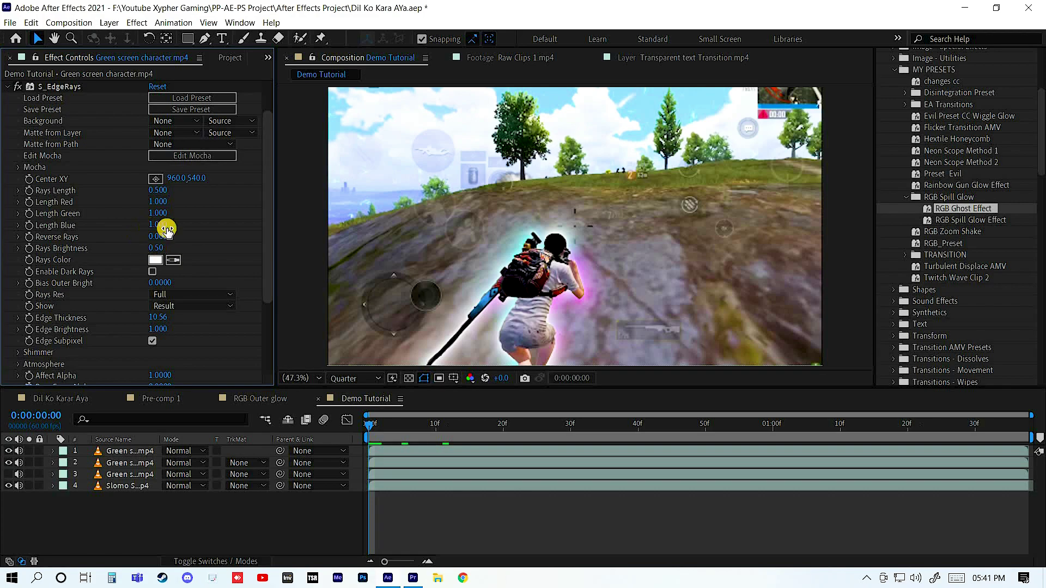
scroll(8, 136, "up", 2)
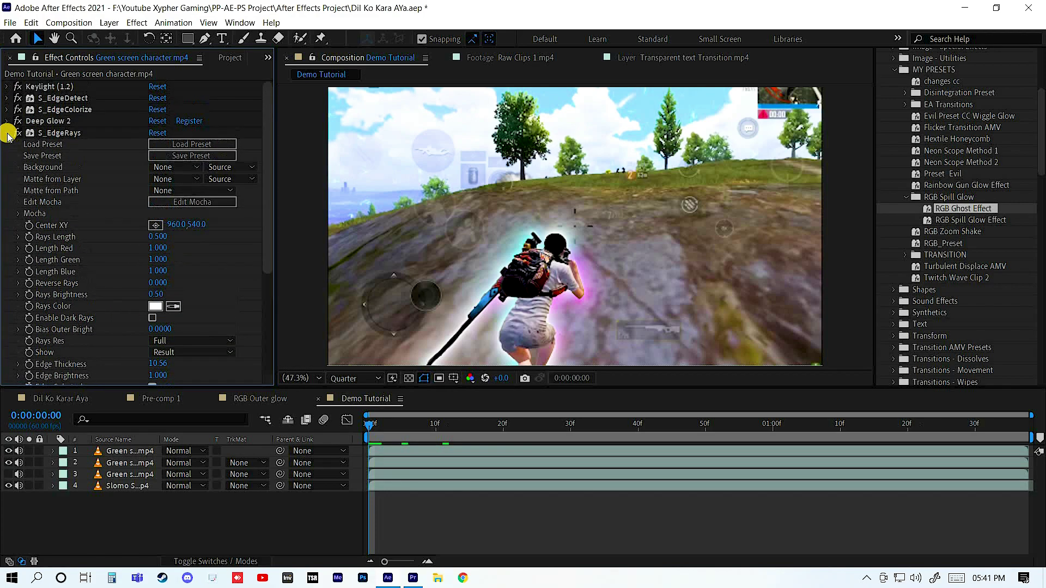
left_click(15, 131)
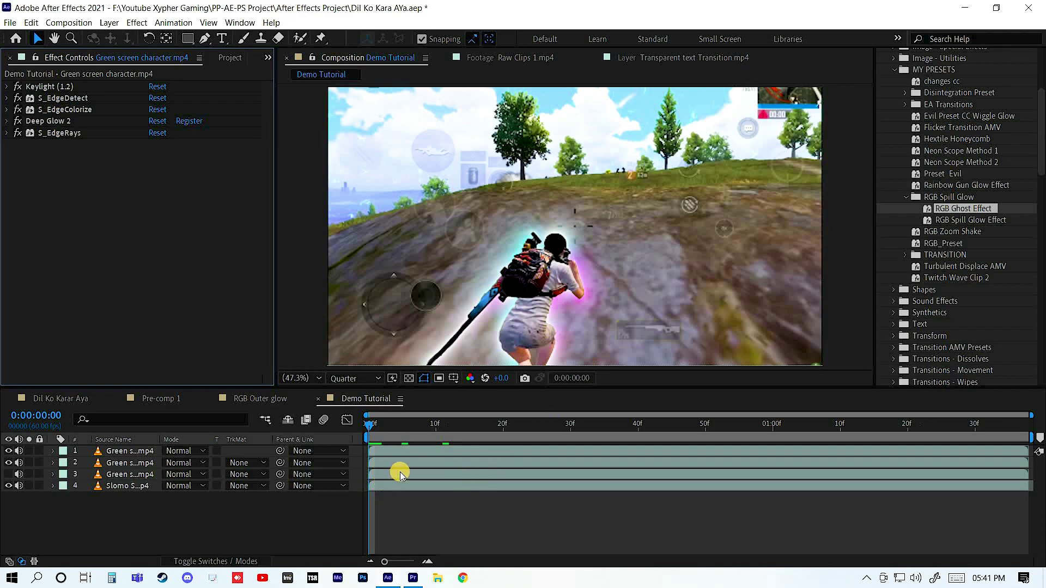
Step: On the third character layer, collapse Keylight and S_EdgeColorize to reveal Turbulent Displace's Evolution
left_click(125, 473)
left_click(7, 475)
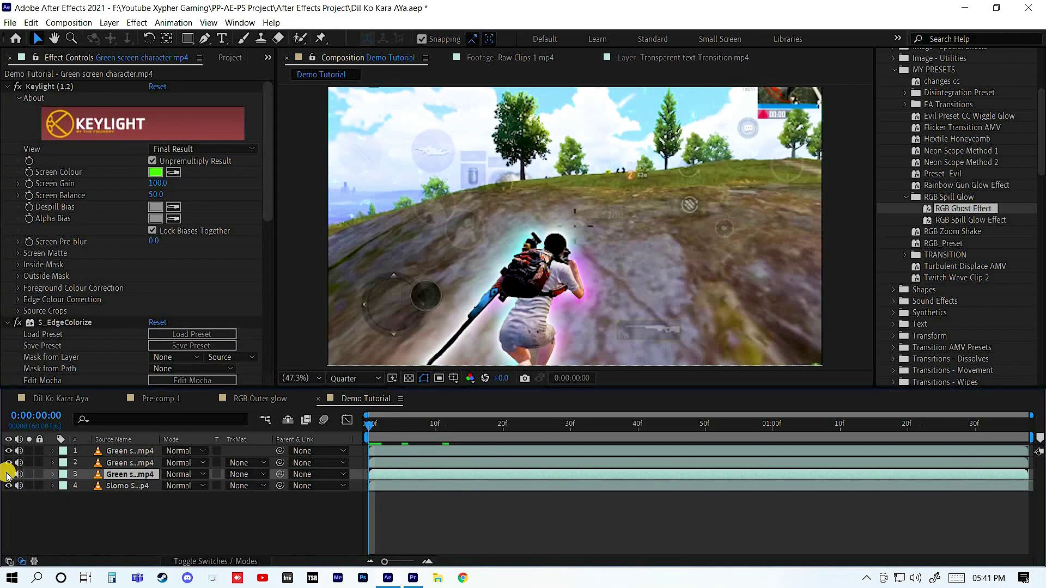
left_click(7, 87)
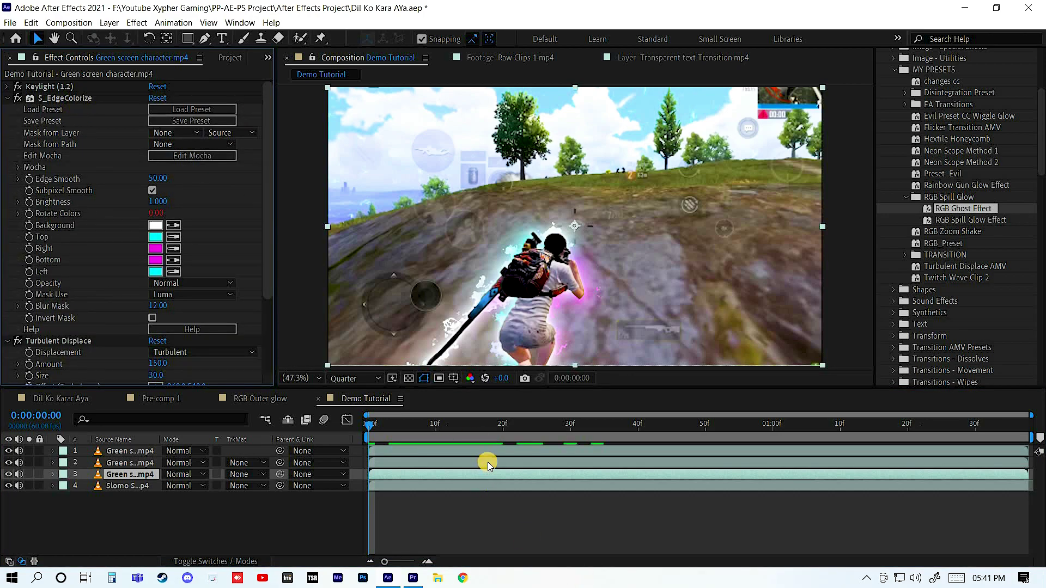
left_click(464, 464)
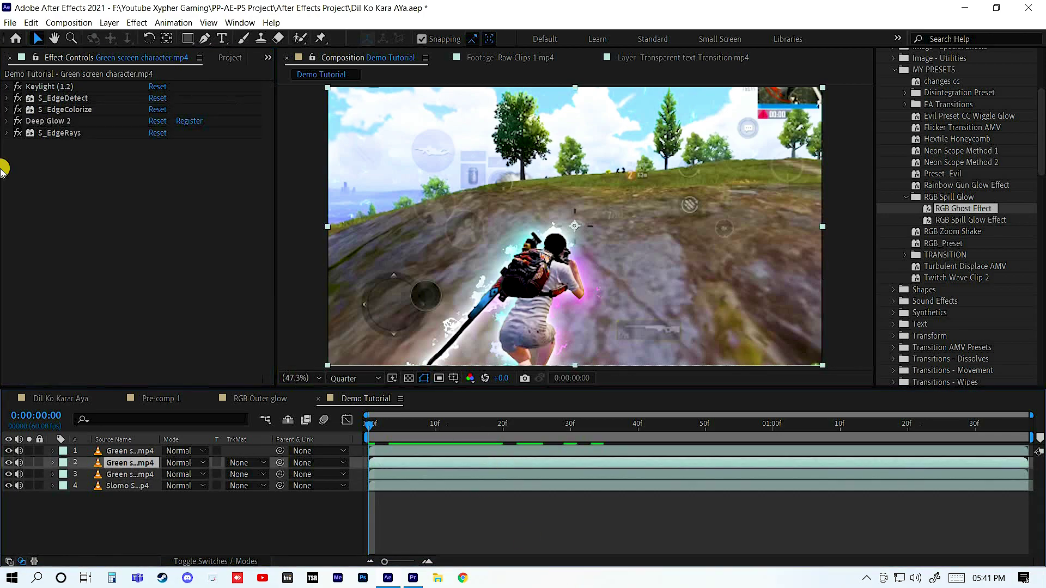
left_click(79, 110)
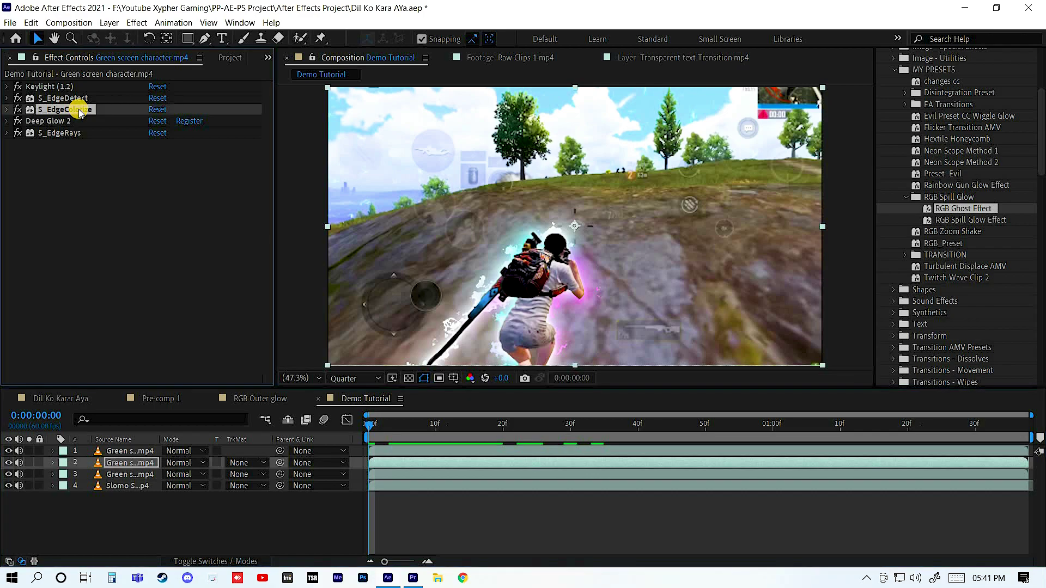
left_click(456, 475)
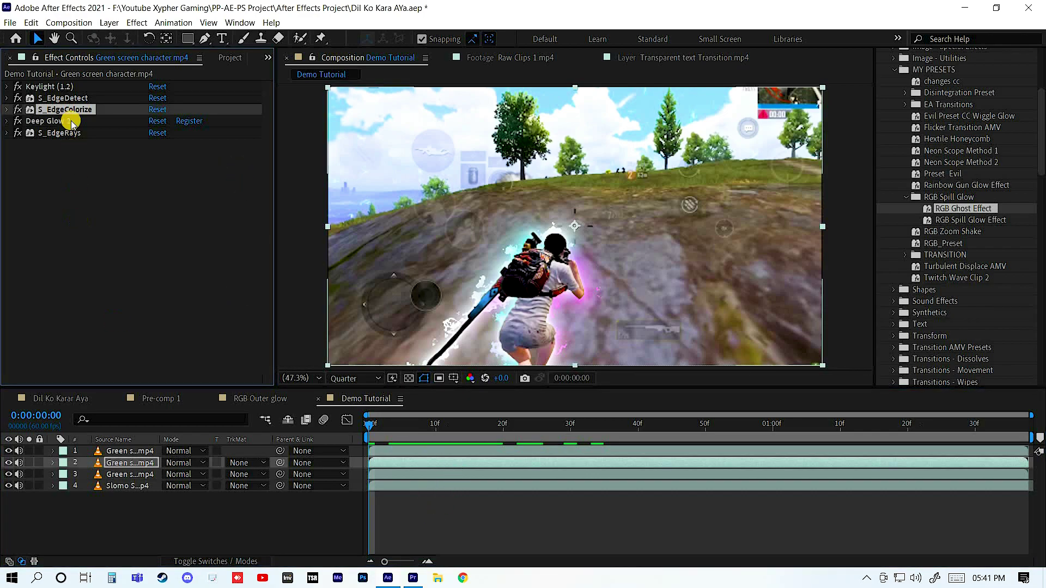
left_click(79, 102)
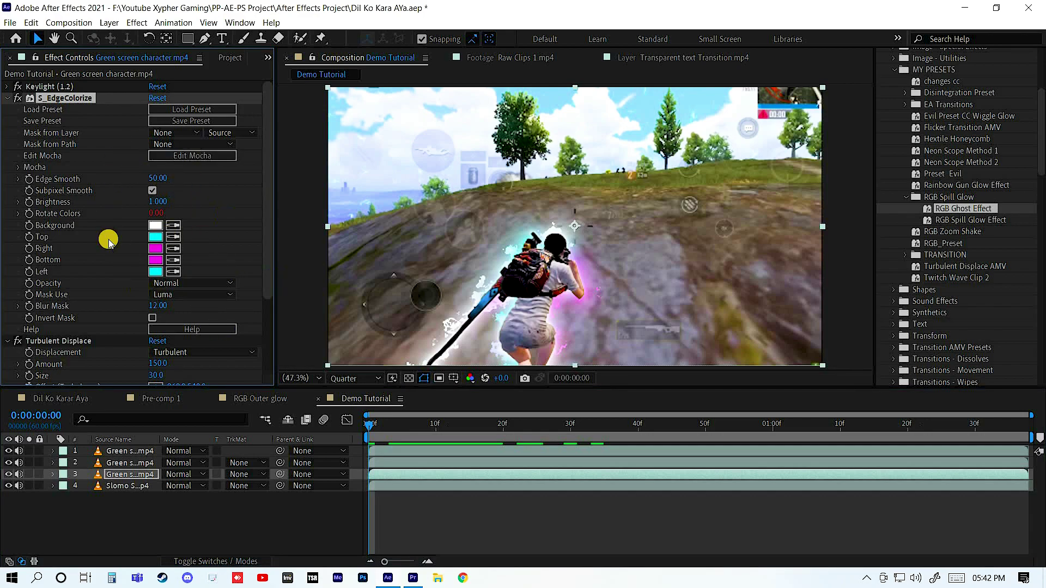
left_click(7, 98)
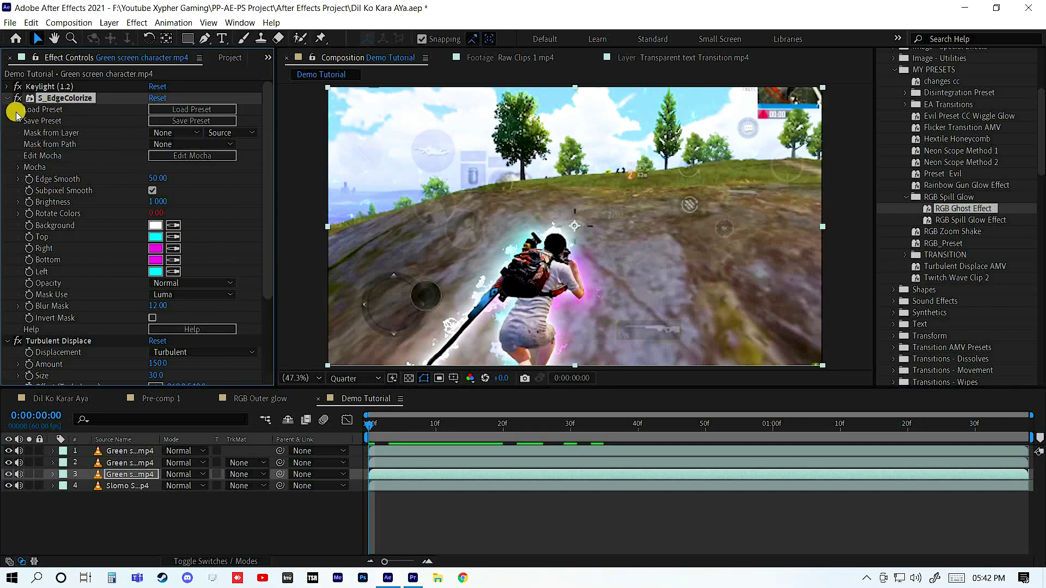
left_click(130, 264)
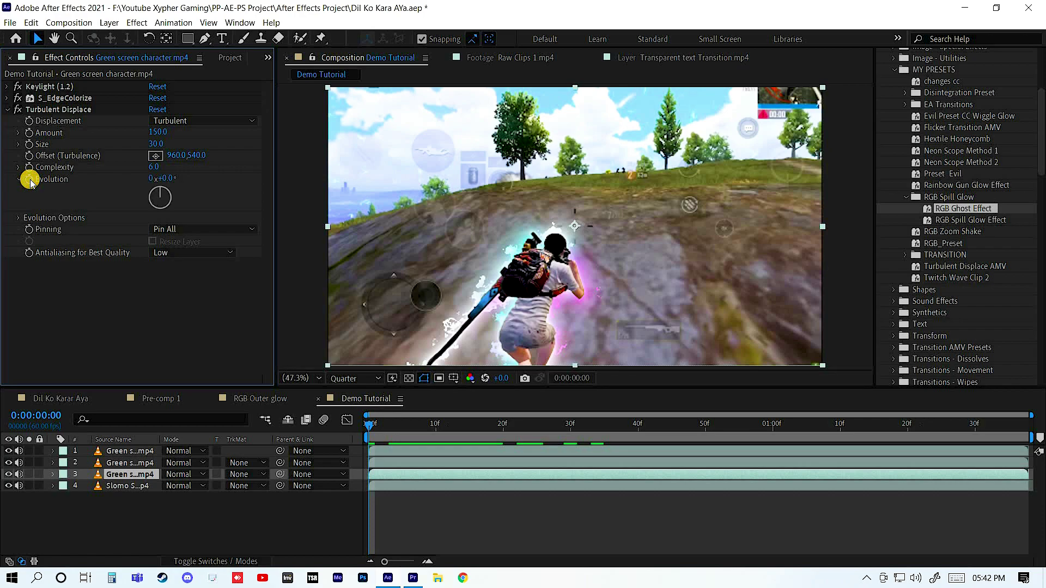
Step: Give Turbulent Displace Evolution the expression time*700, then collapse the layer's timeline properties
left_click(29, 178, "alt")
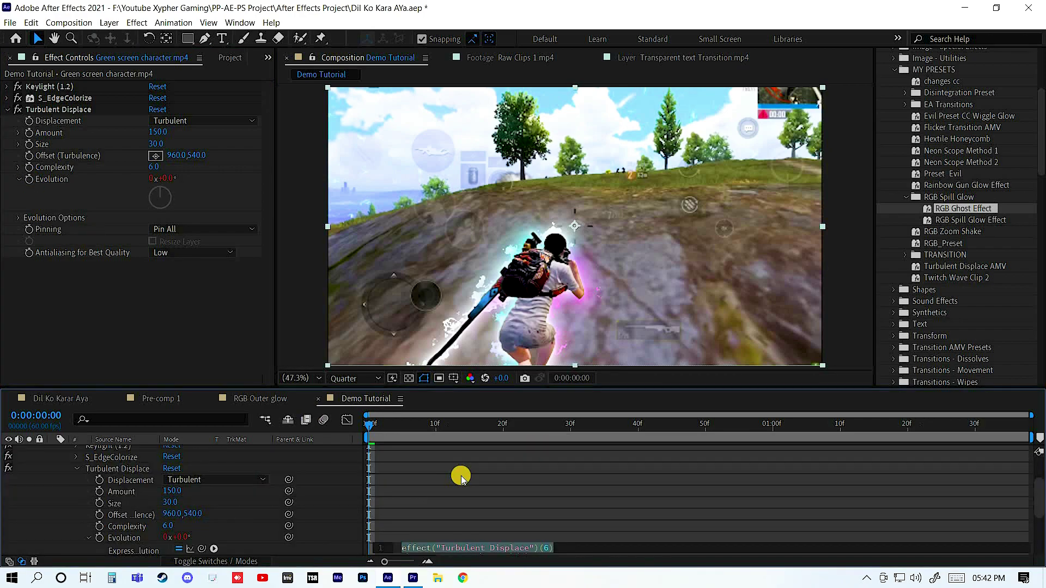
type("time")
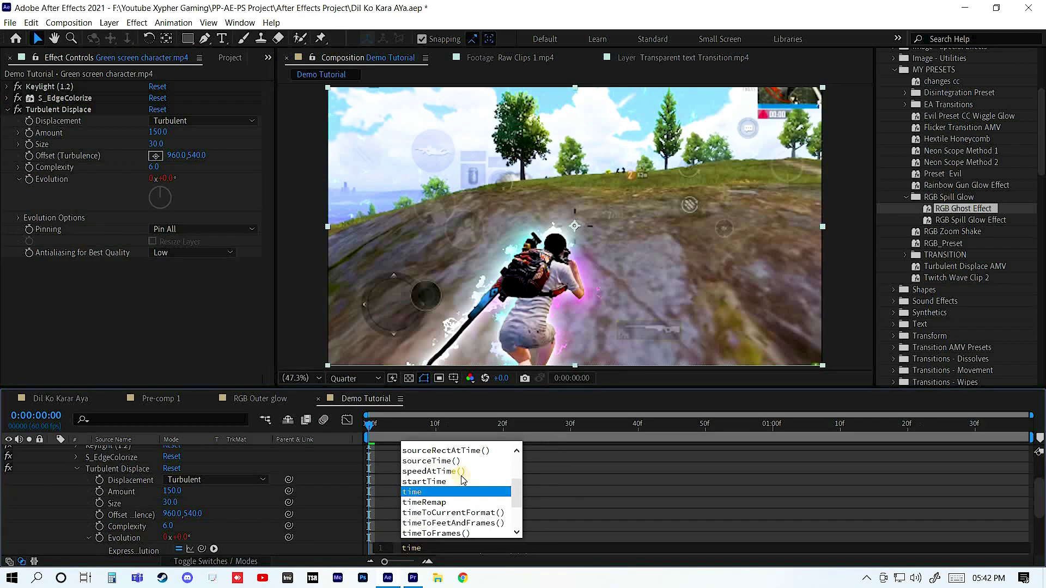
type("*700")
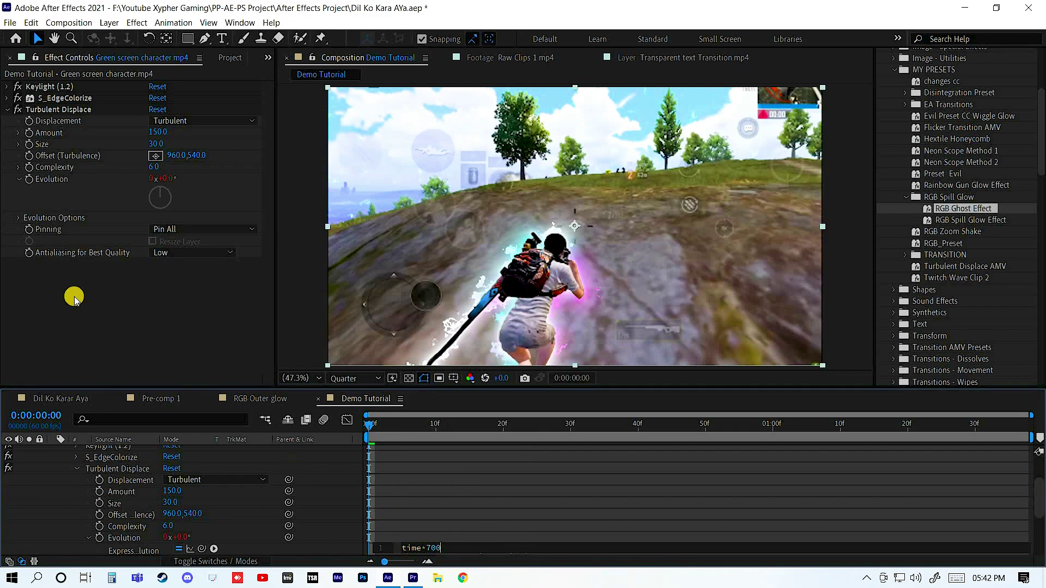
left_click(8, 98)
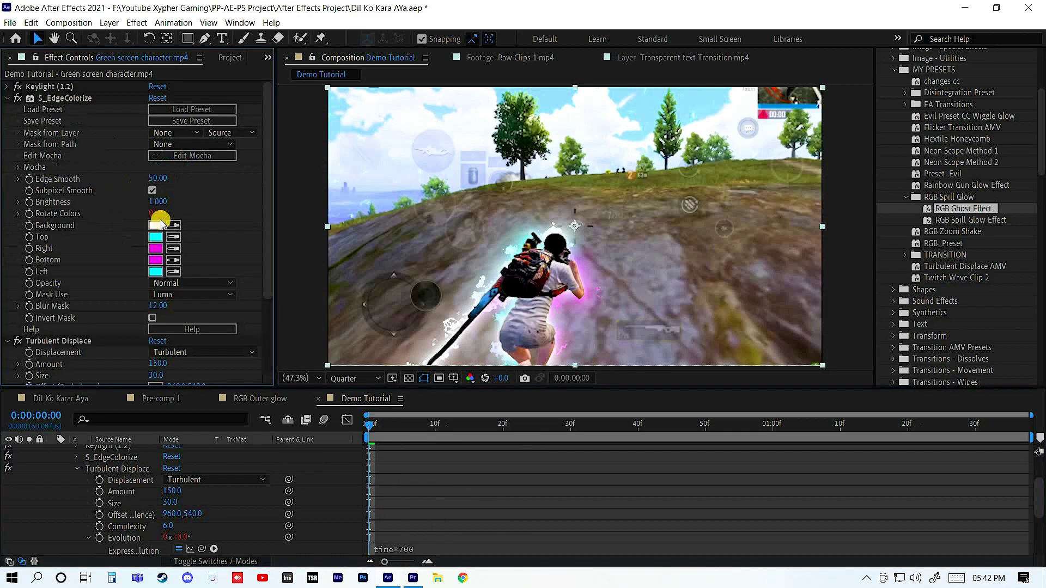
scroll(430, 522, "down", 3)
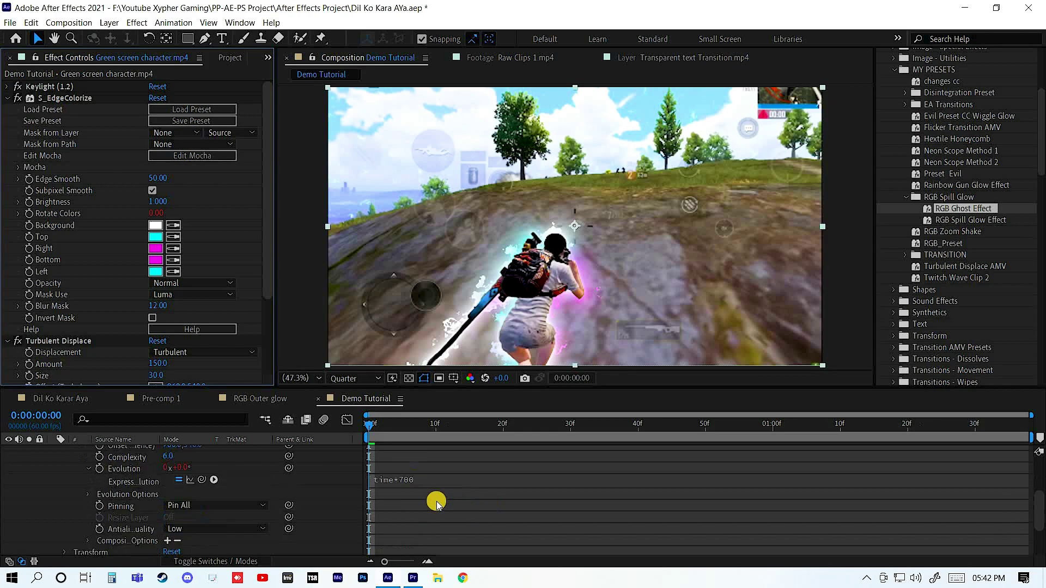
left_click(11, 110)
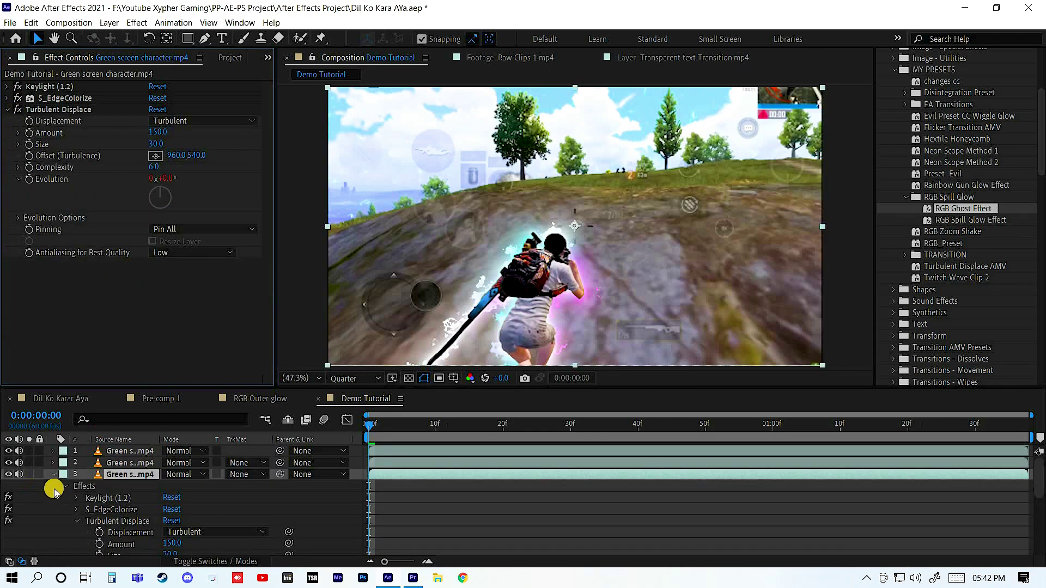
left_click(398, 438)
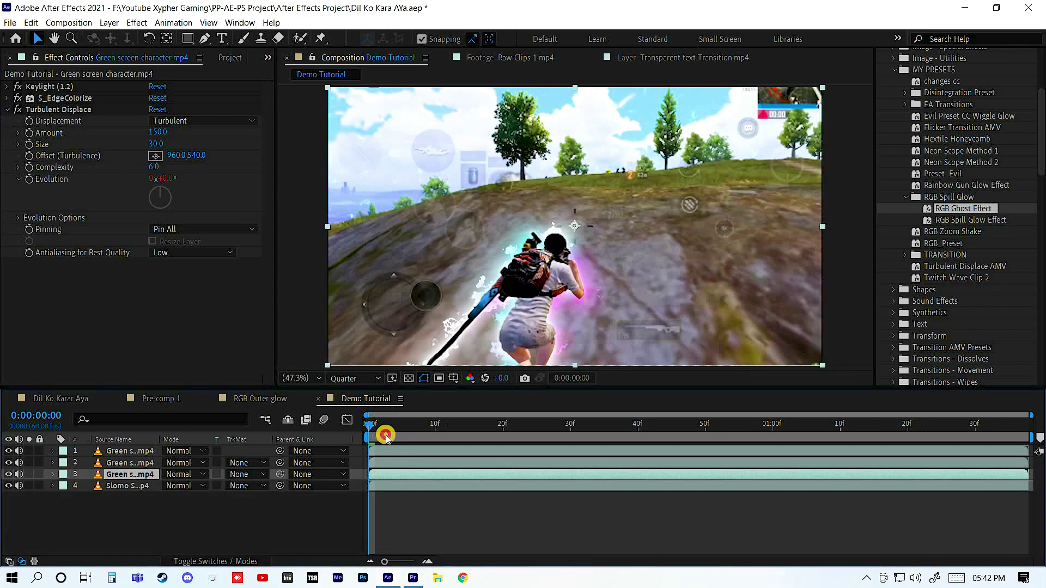
key("space")
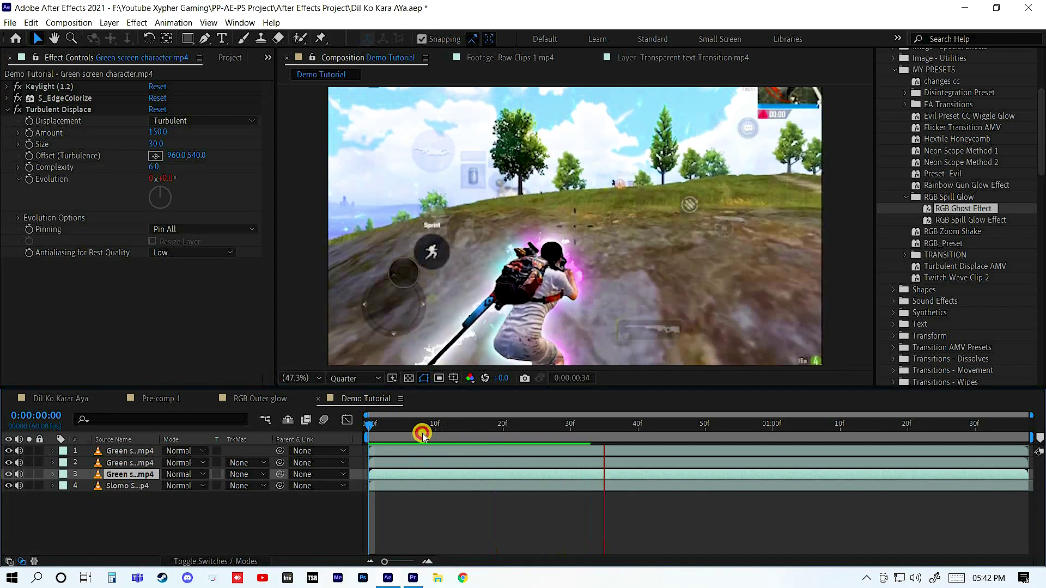
left_click_drag(544, 436, 594, 437)
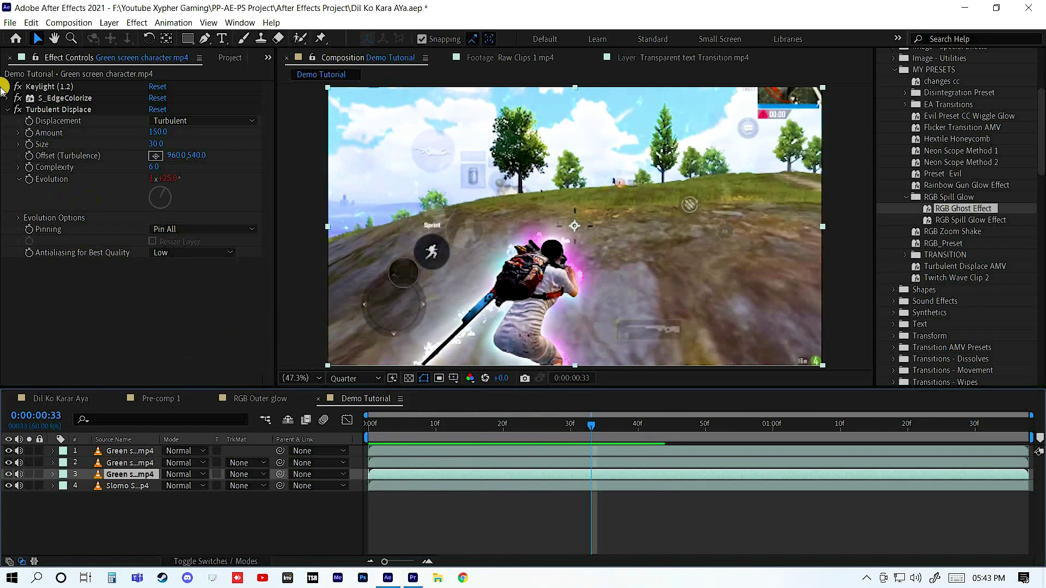
left_click(7, 98)
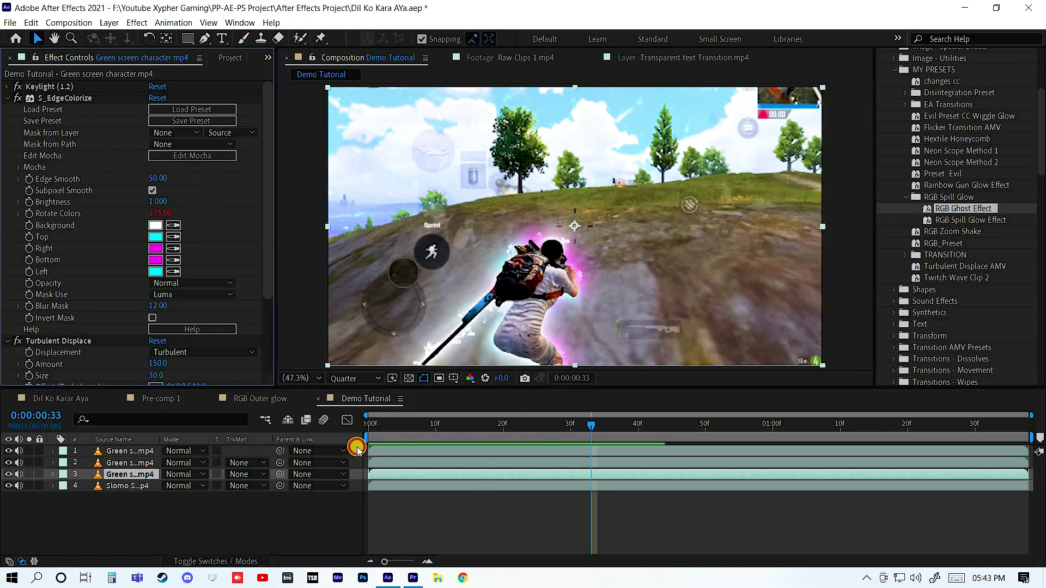
key("space")
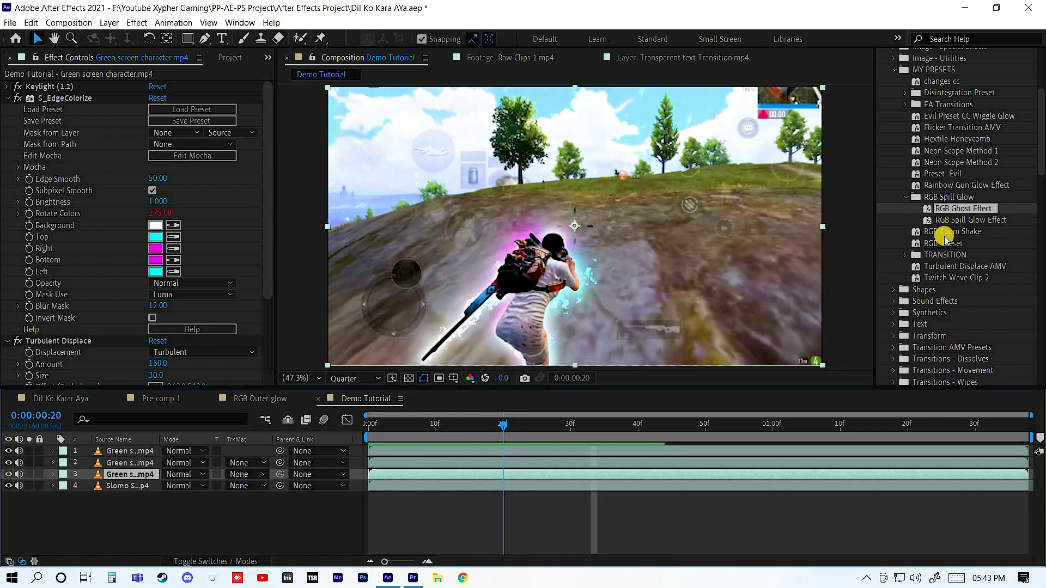
left_click_drag(937, 248, 710, 391)
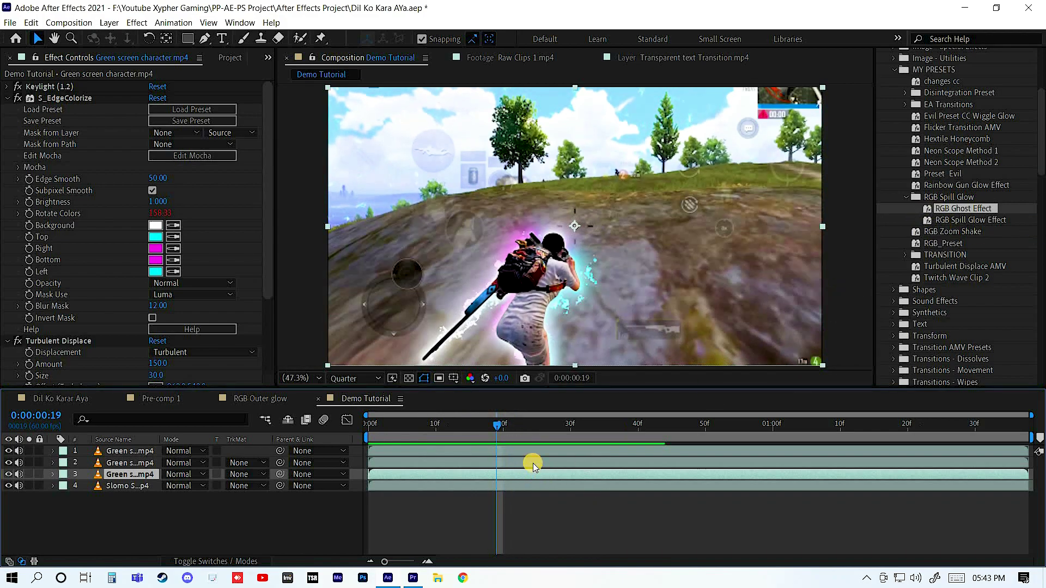
left_click_drag(533, 463, 531, 472)
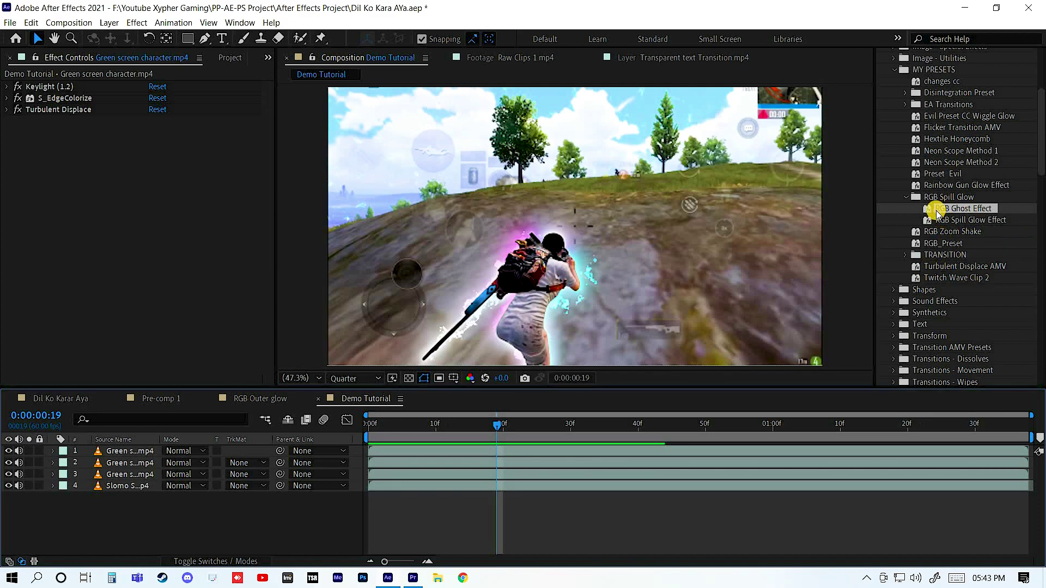
Step: Compare the effects on the second and third character layers, including Turbulent Displace
left_click(595, 474)
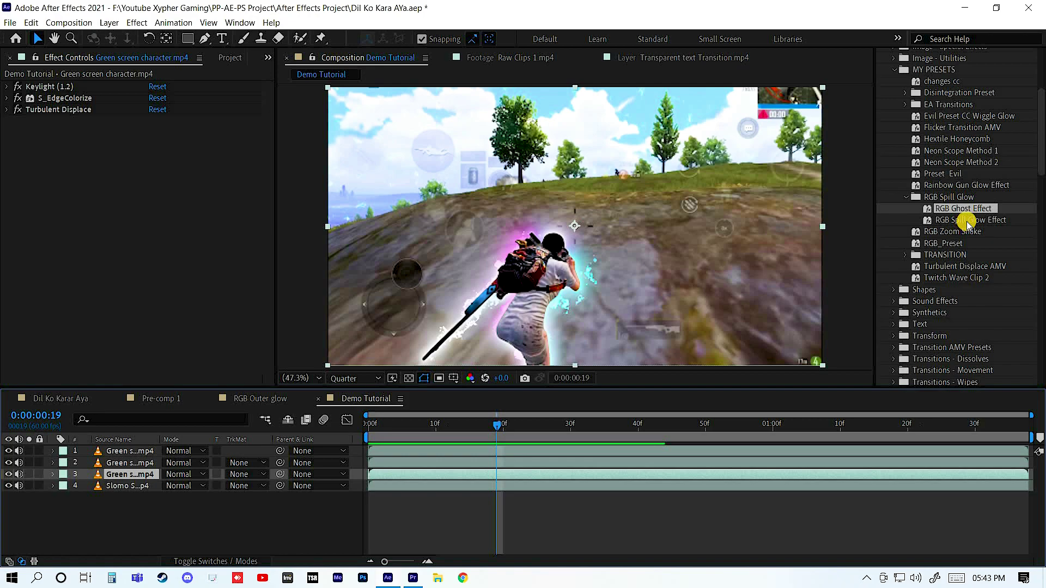
left_click(599, 463)
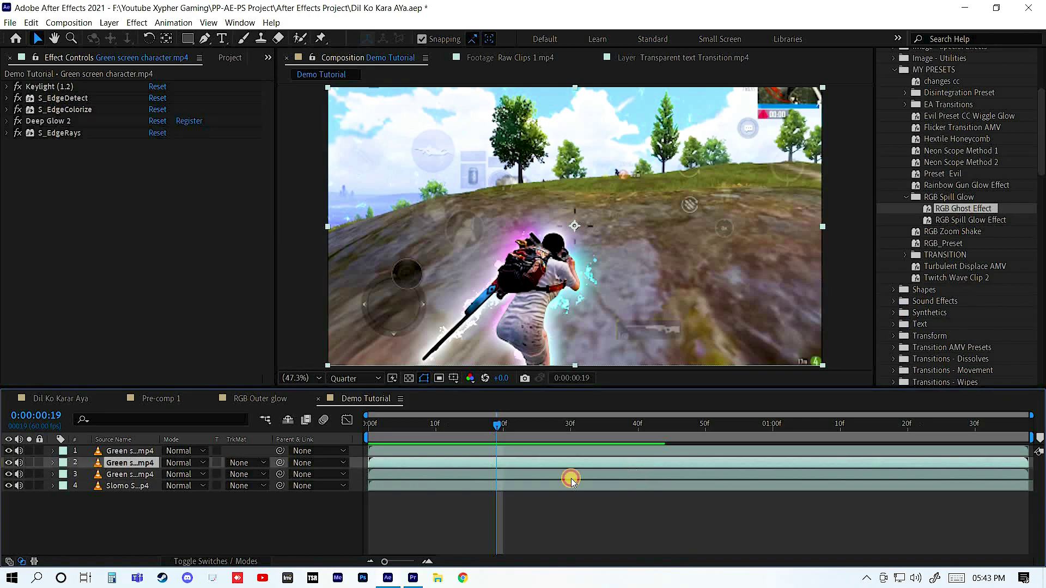
left_click(523, 474)
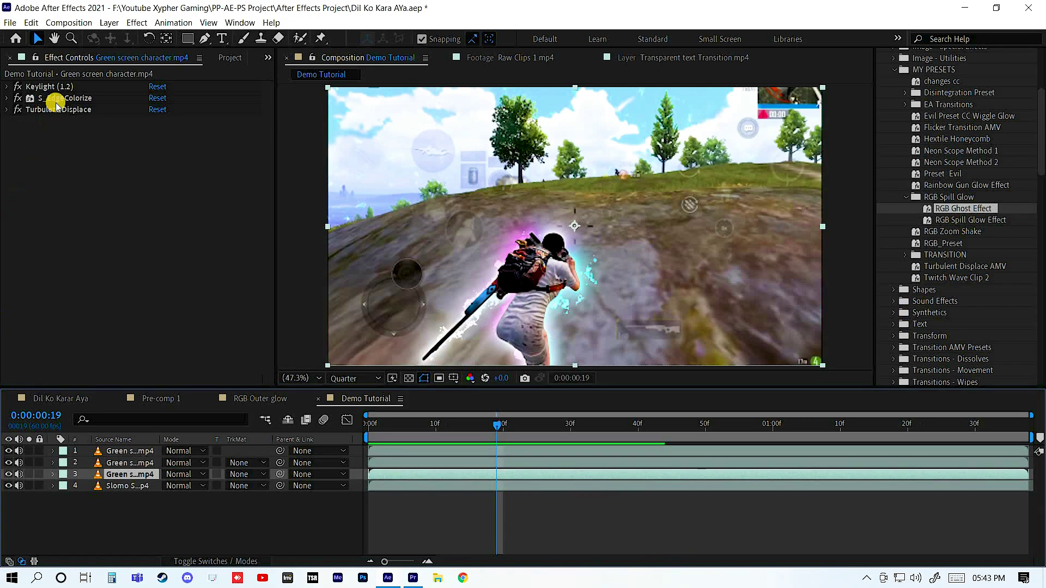
left_click(75, 111)
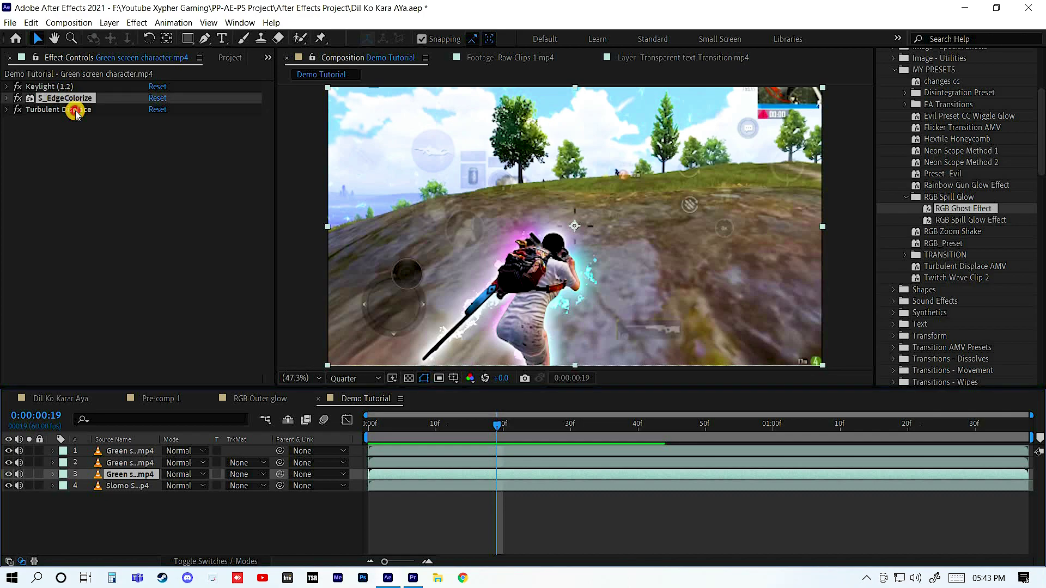
left_click(583, 460)
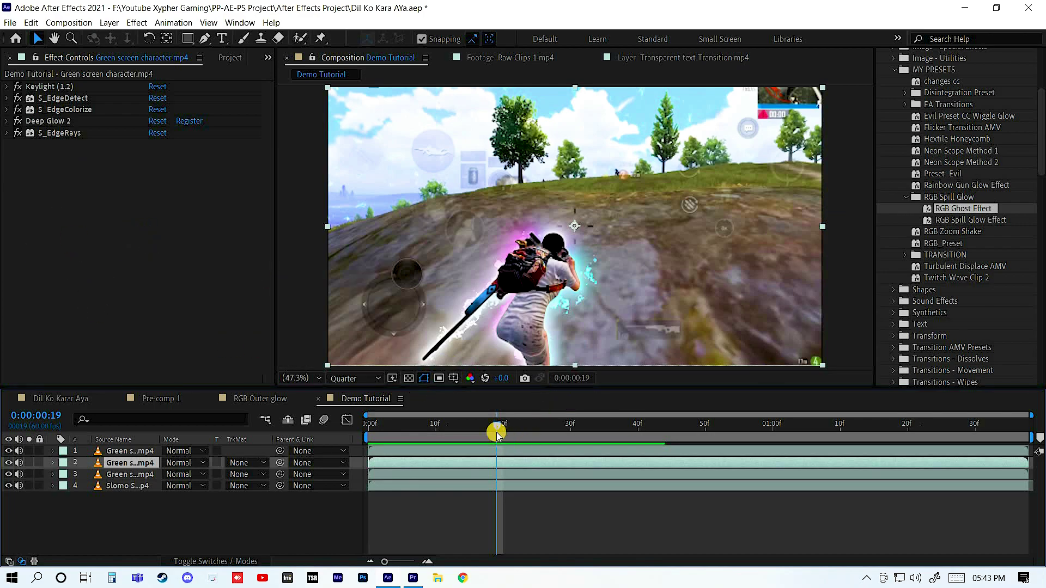
key("space")
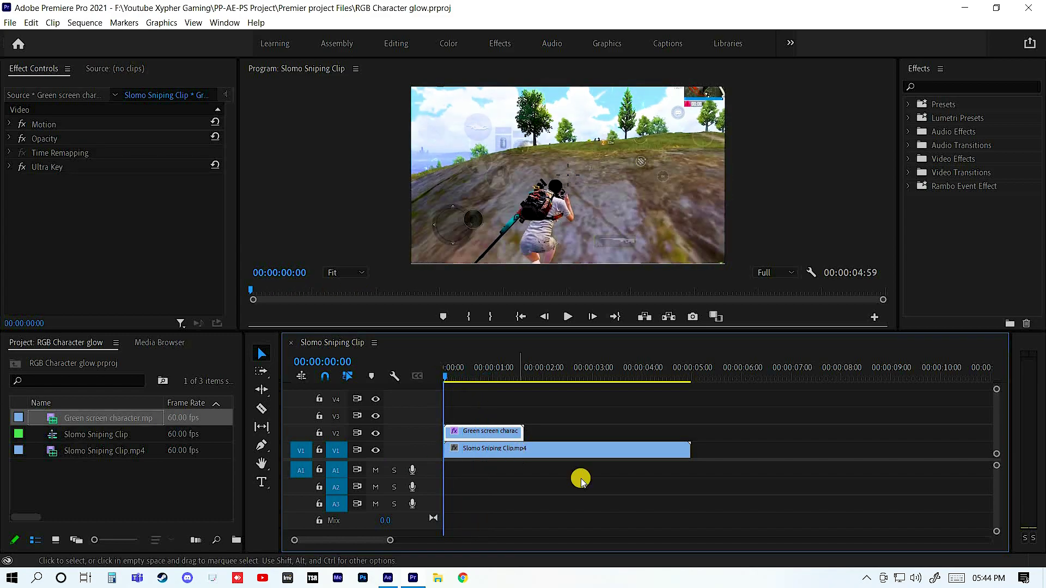
Step: Check the key by toggling the gameplay background off and on, then return to the sequence start
left_click(486, 435)
left_click(467, 374)
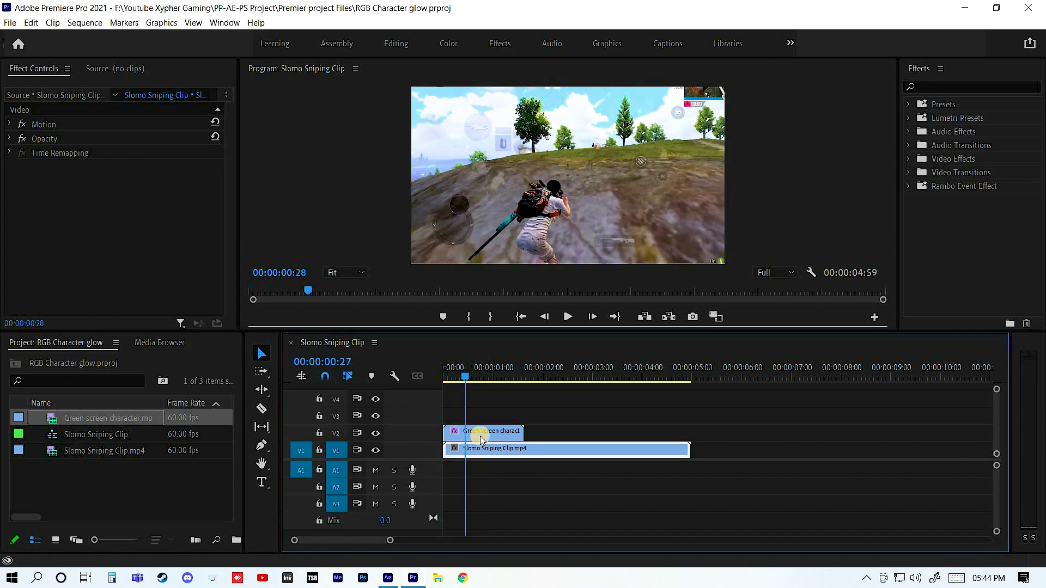
left_click(375, 450)
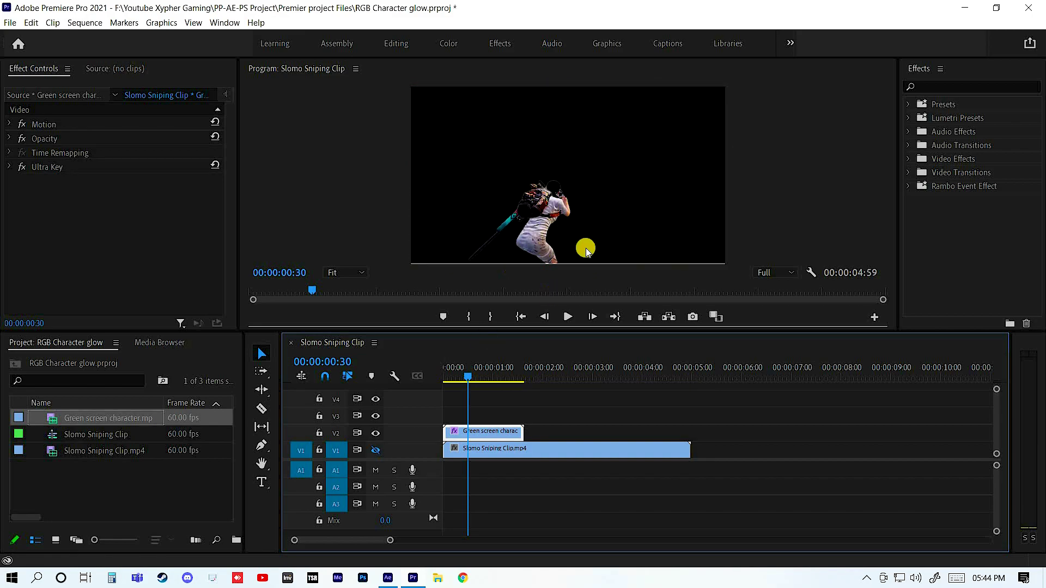
left_click(376, 450)
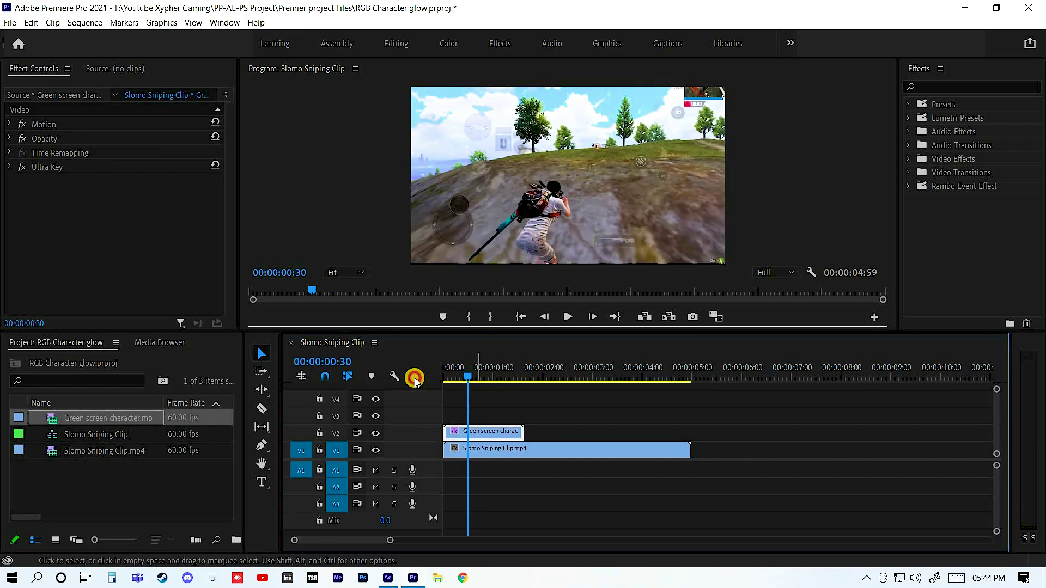
key("Home")
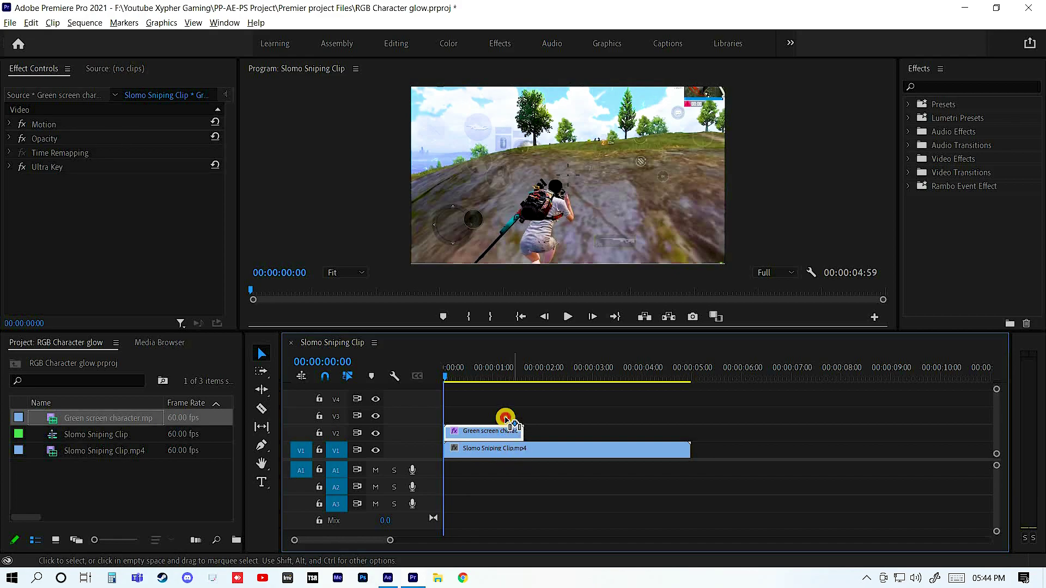
Step: Duplicate Slomo Sniping Clip onto V3, hide V2, and expand the copy's Opacity settings
left_click_drag(512, 454, 518, 415)
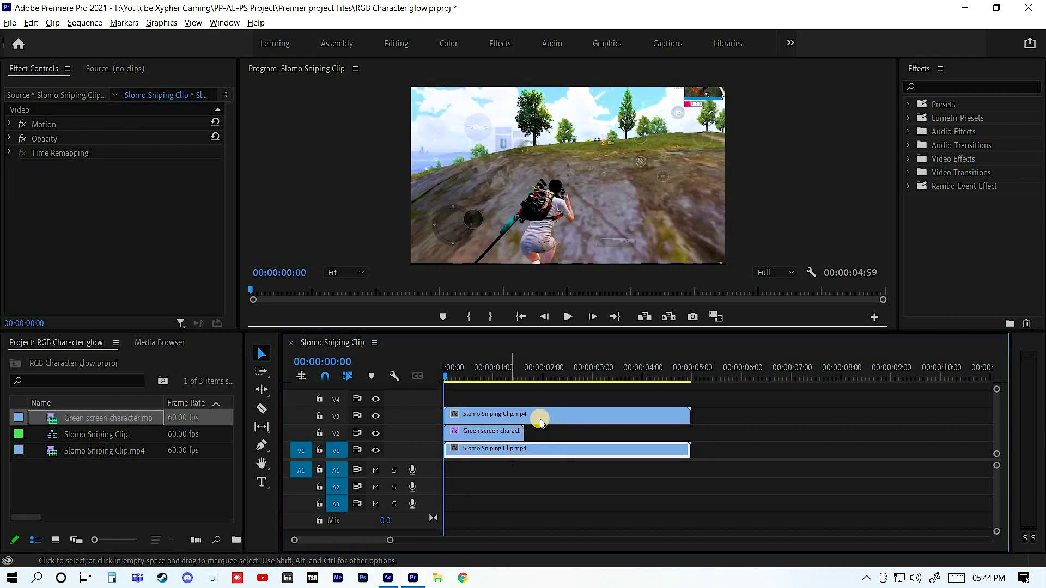
left_click(375, 433)
left_click(475, 436)
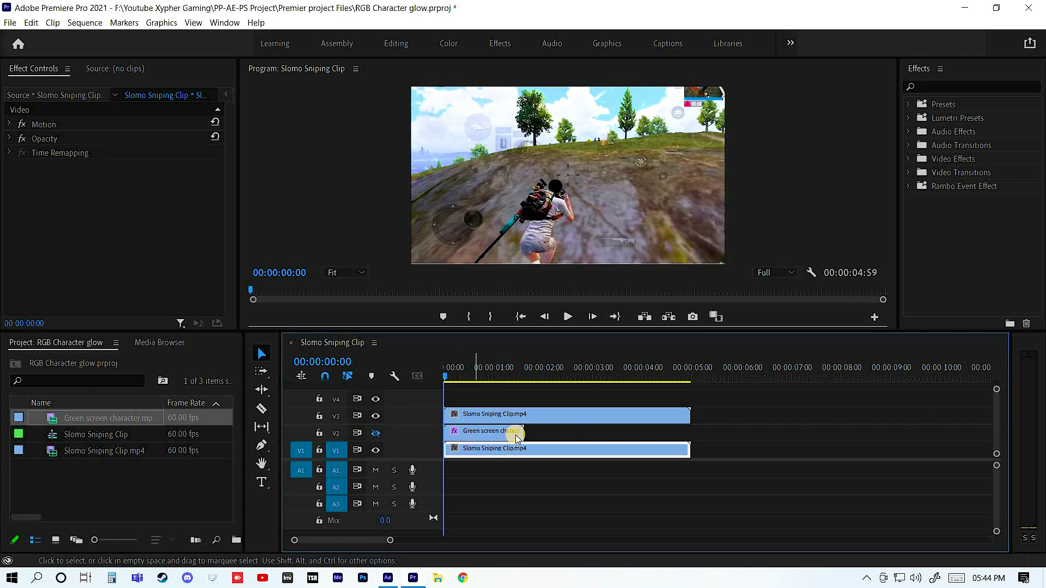
left_click(529, 415)
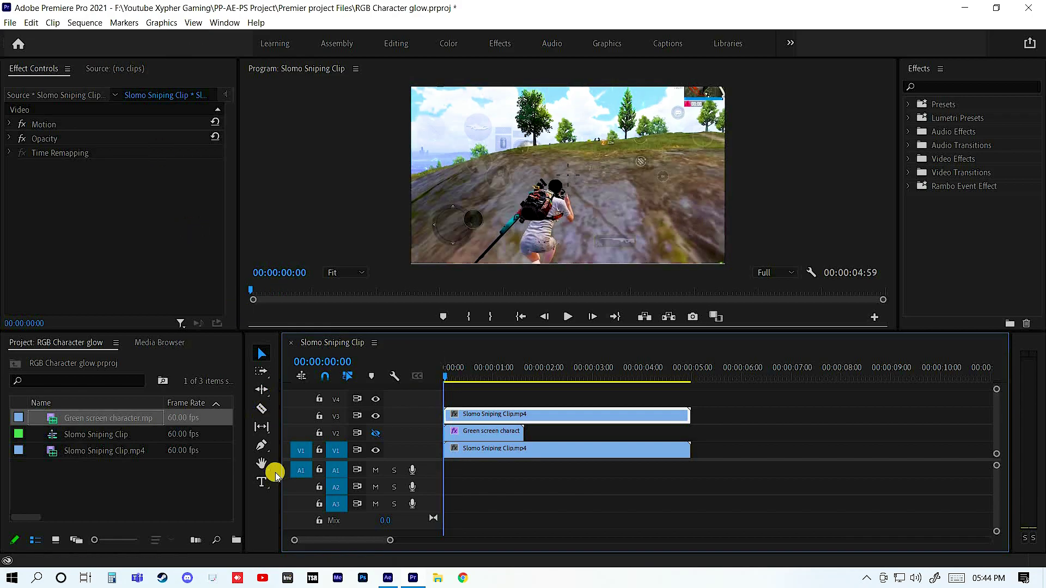
left_click(10, 139)
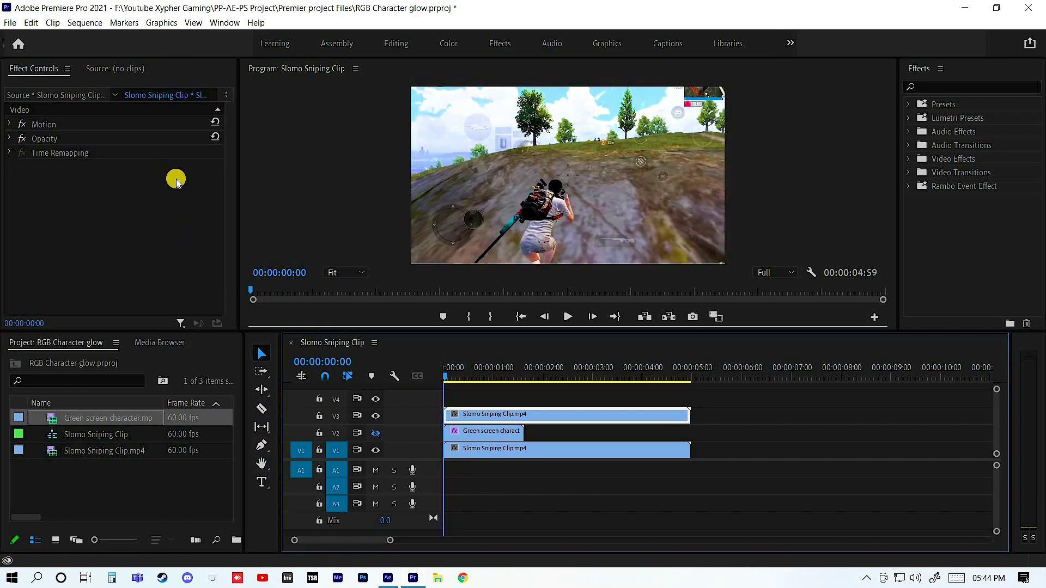
Step: Draw a four-point pen mask around the character on the V3 gameplay copy
left_click(575, 236)
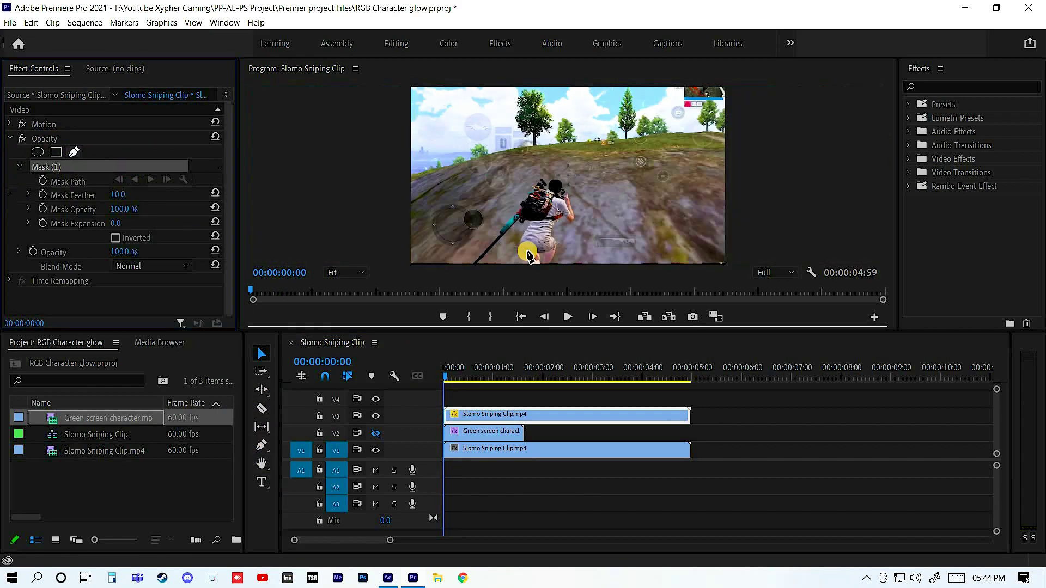
left_click(492, 241)
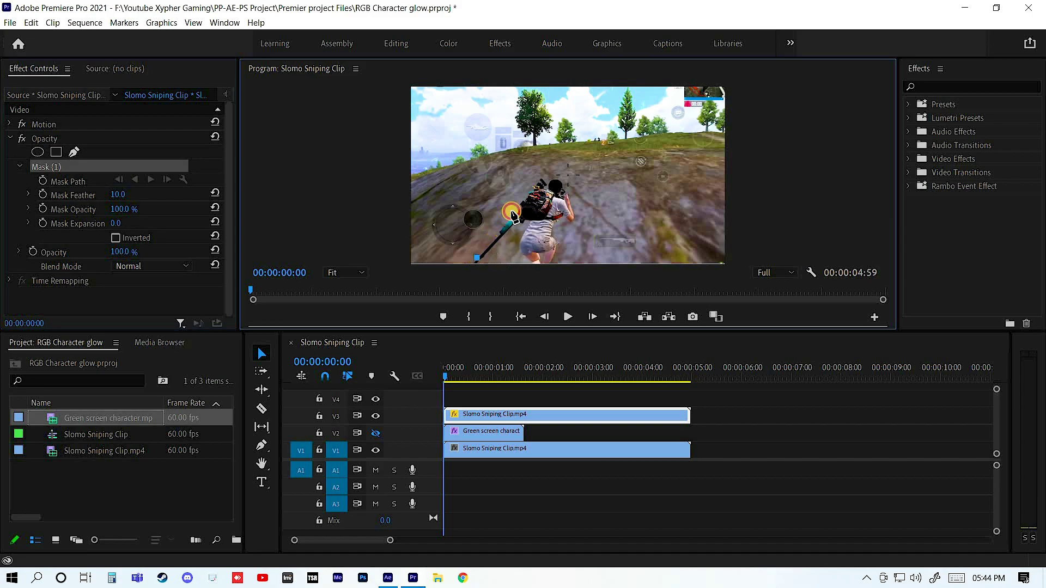
left_click(595, 222)
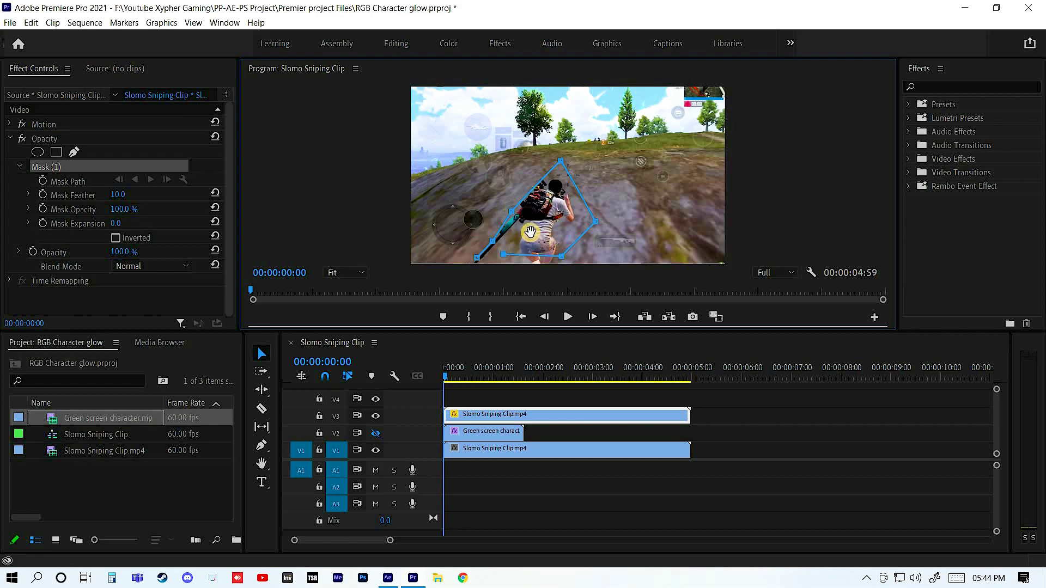
left_click(530, 233)
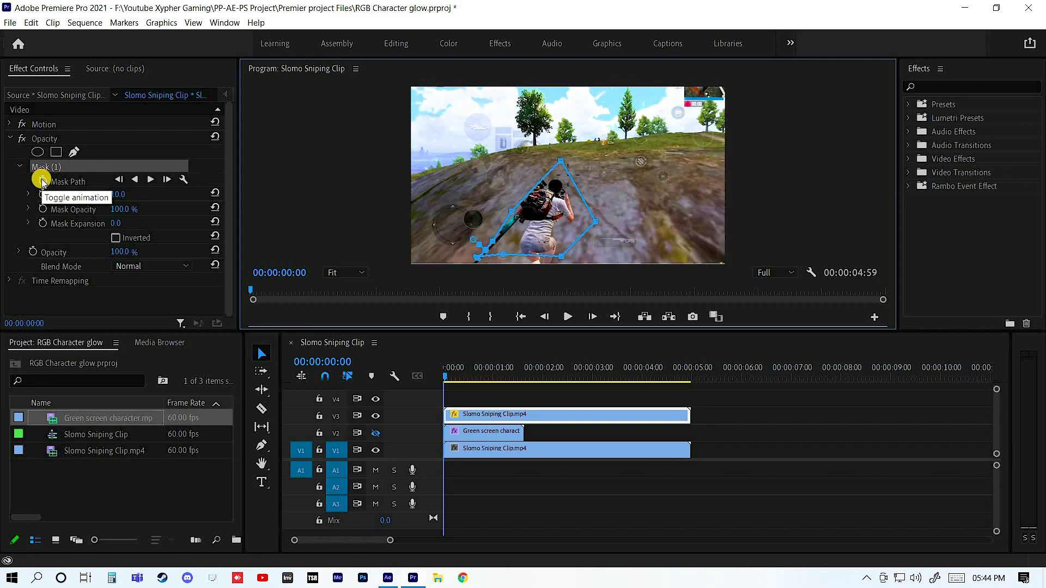
Step: Keyframe the Mask Path, step forward two frames, scrub near 00:00:01:07, and select the V3 copy
left_click(42, 181)
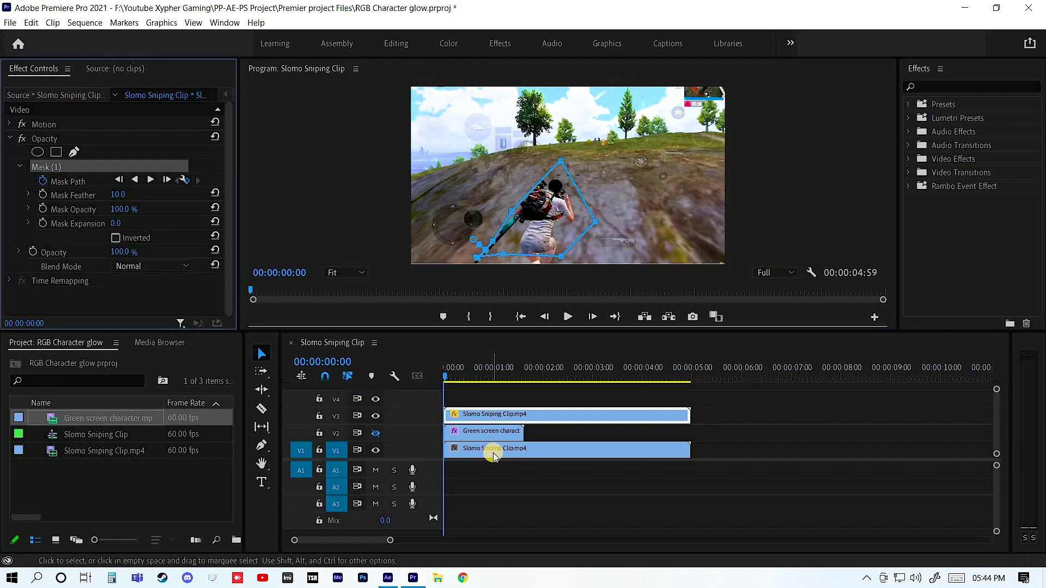
key("Right")
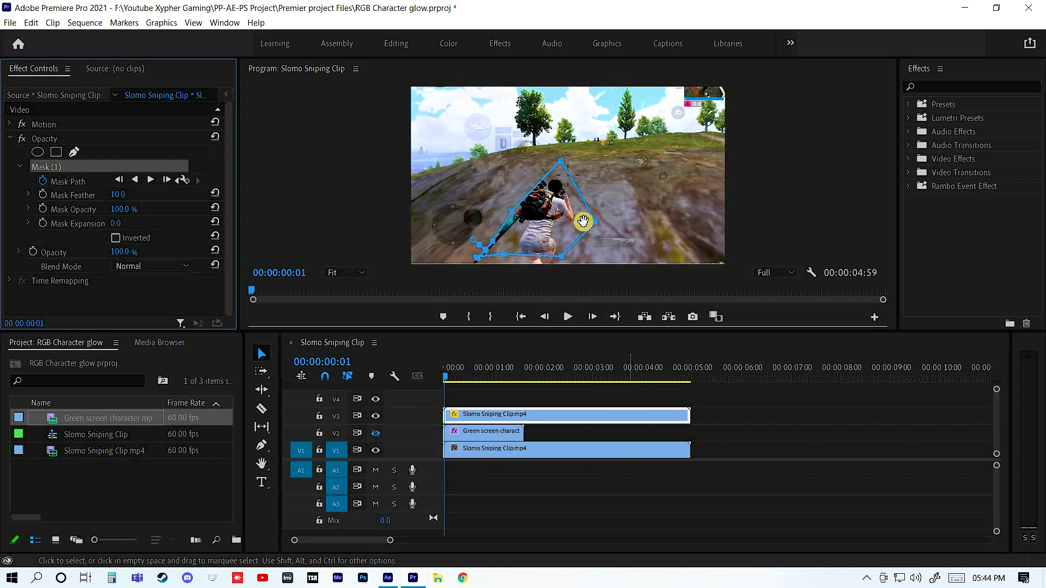
key("Right")
left_click(561, 214)
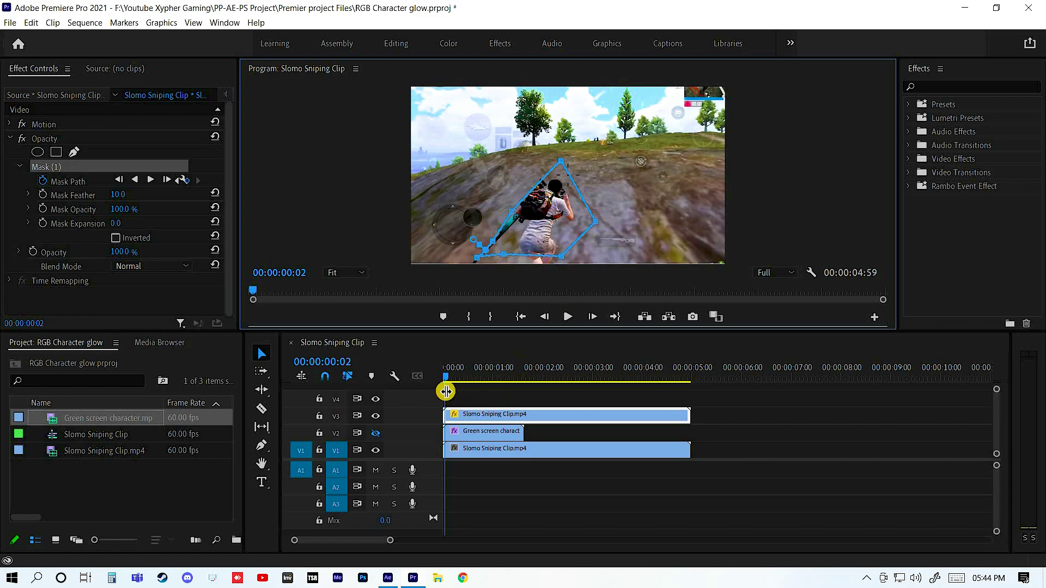
left_click_drag(446, 391, 539, 381)
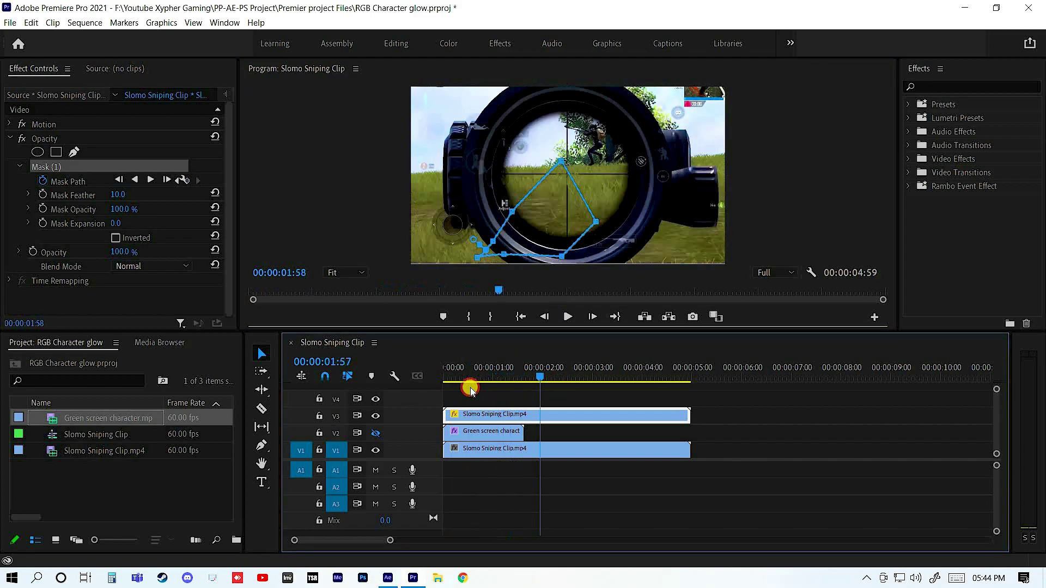
left_click_drag(471, 391, 521, 428)
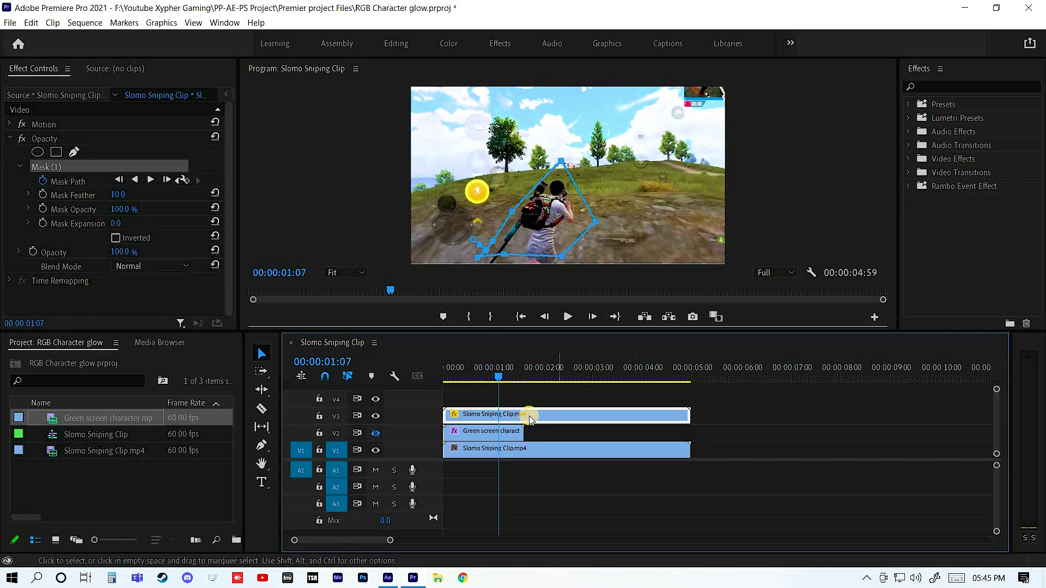
left_click(530, 417)
Step: Delete the V3 copy, re-enable V2, and Alt-drag the green screen clip onto V3 and V4
key("Delete")
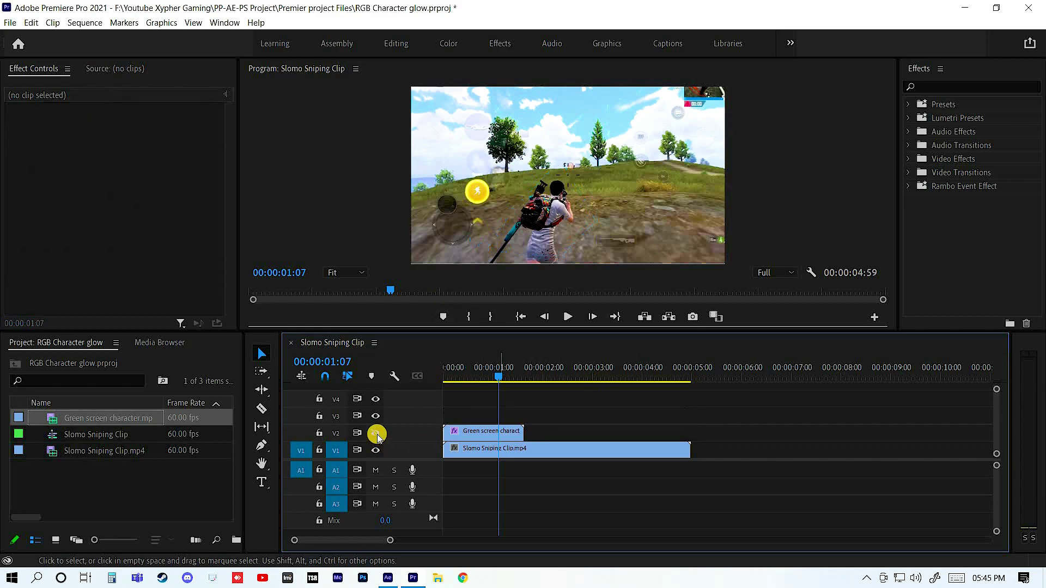
left_click(485, 412)
left_click(486, 433)
left_click_drag(487, 368, 433, 373)
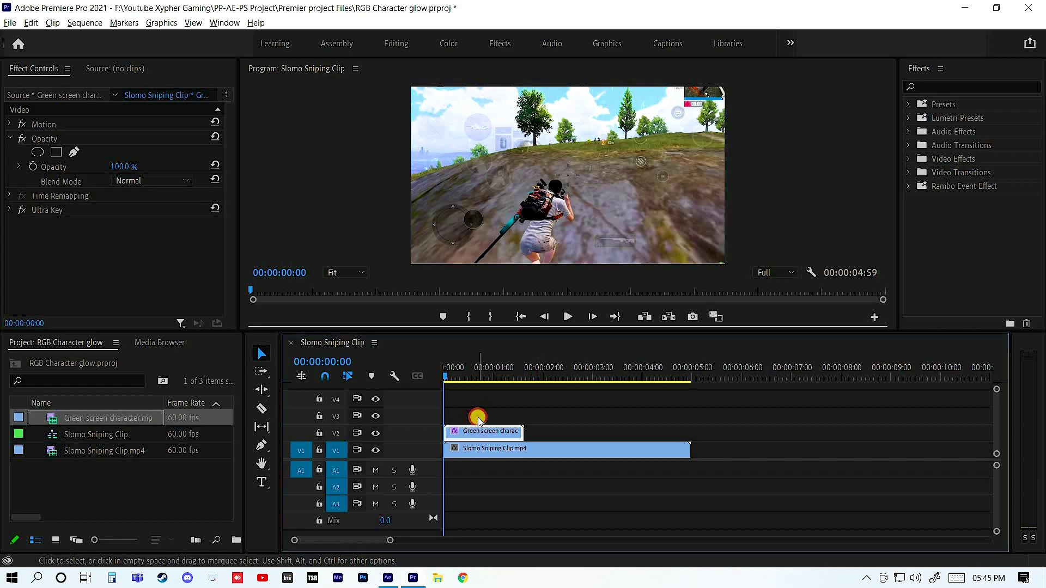
mouse_move(478, 419)
left_mouse_down()
mouse_move(474, 404)
mouse_move(493, 400)
left_mouse_up()
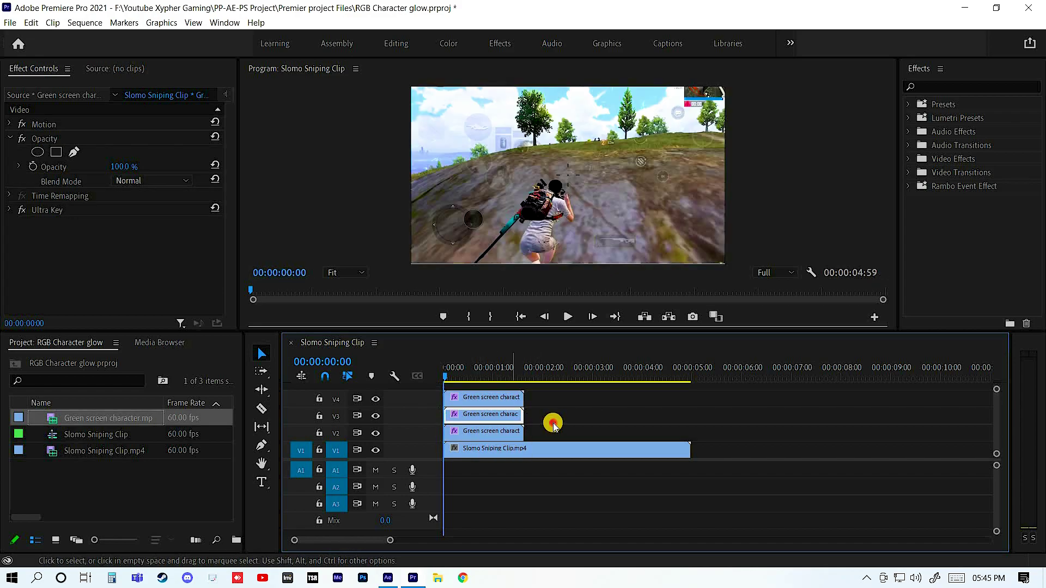
left_click(524, 379)
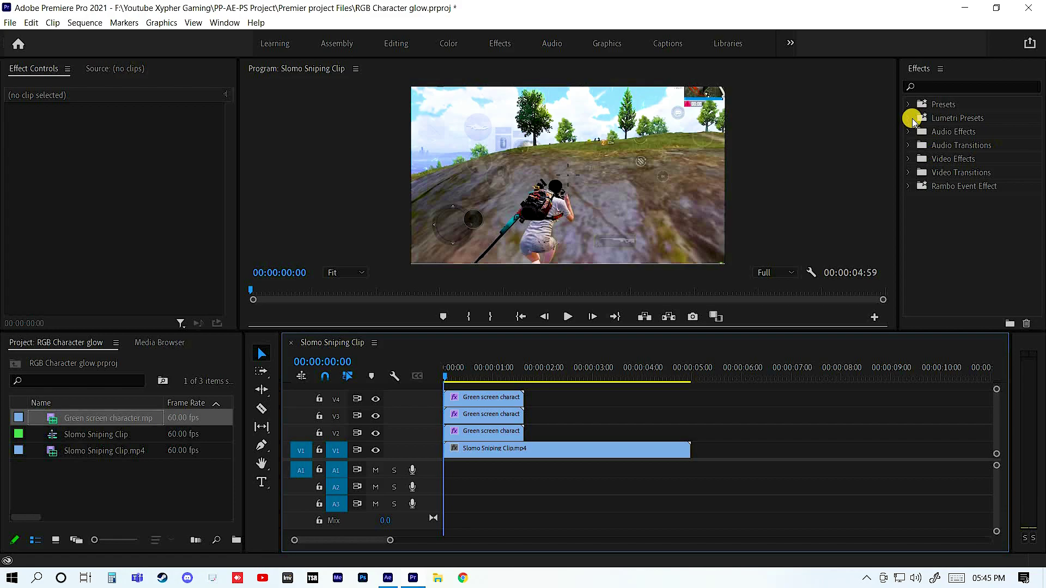
Step: Cancel the preset import, expand the Rambo Event Effect folder, and start dragging RGB Glow V2 to a clip
right_click(948, 104)
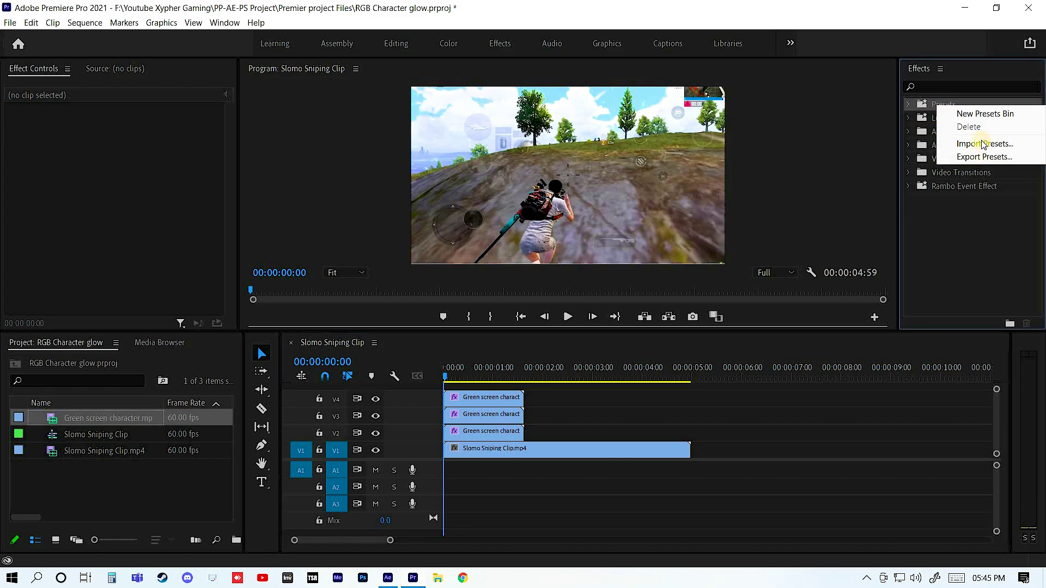
left_click(981, 143)
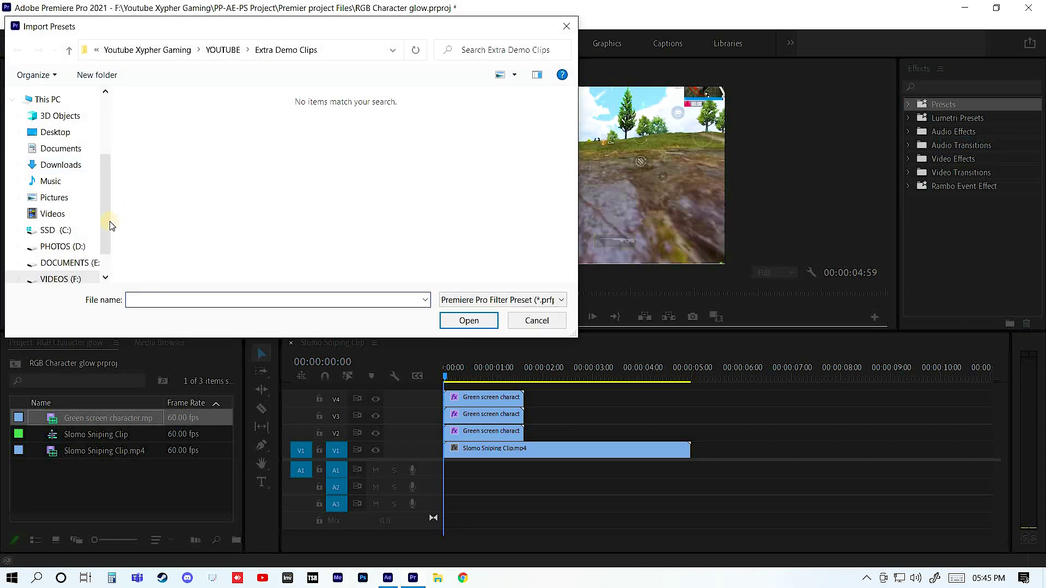
left_click(69, 230)
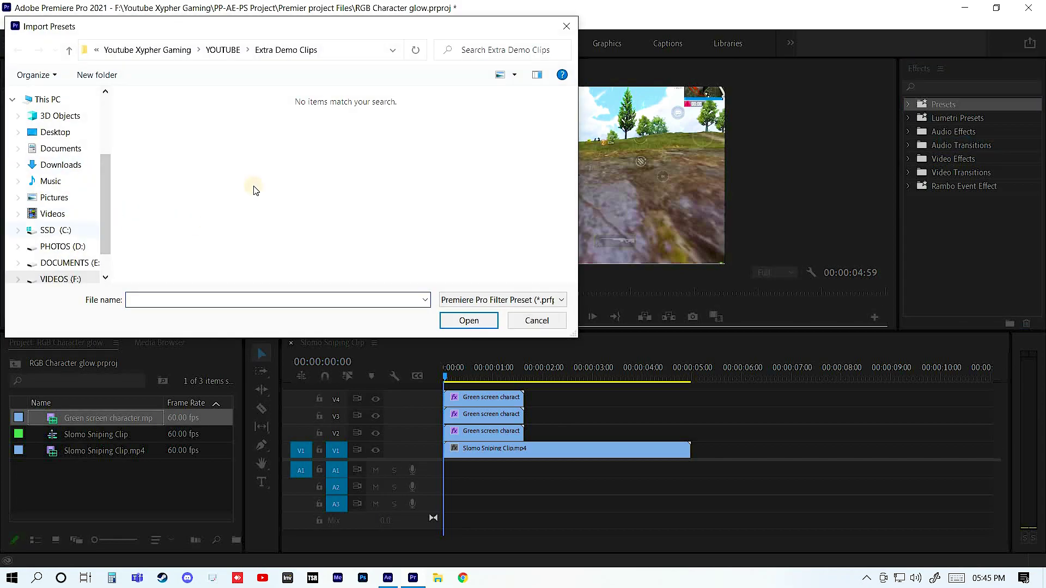
left_click(565, 26)
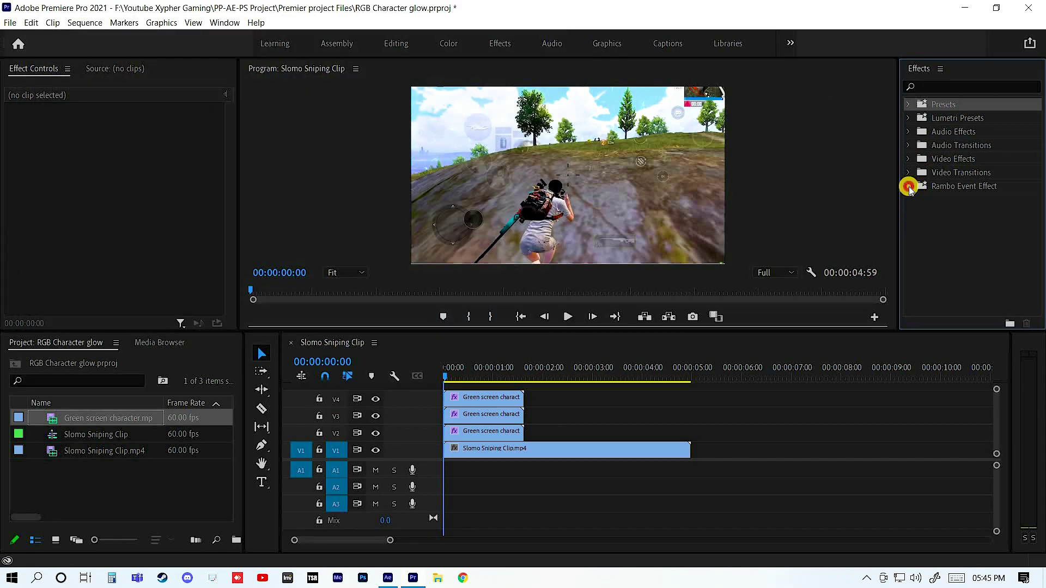
left_click(909, 186)
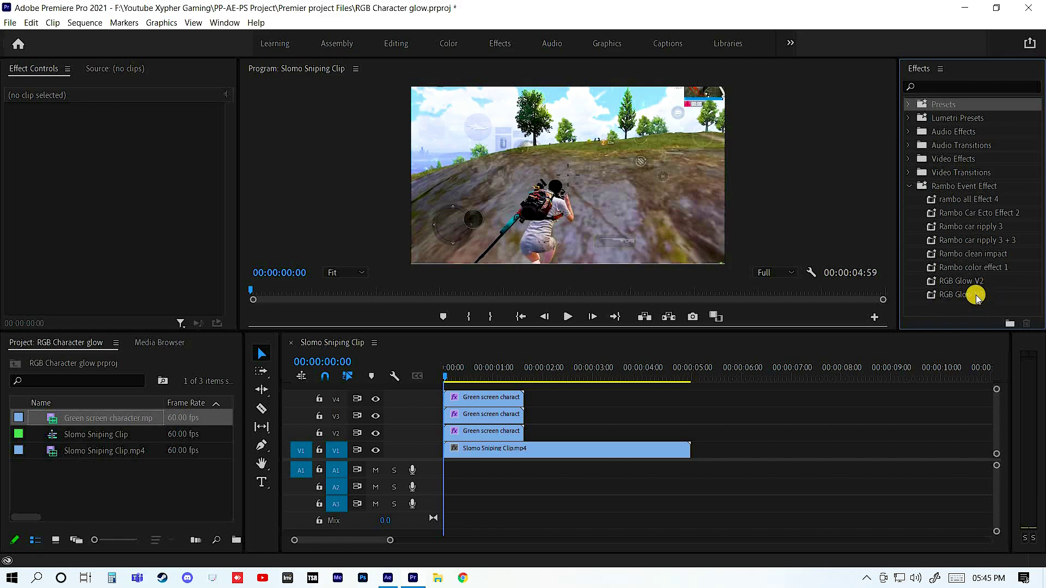
left_click_drag(966, 285, 989, 297)
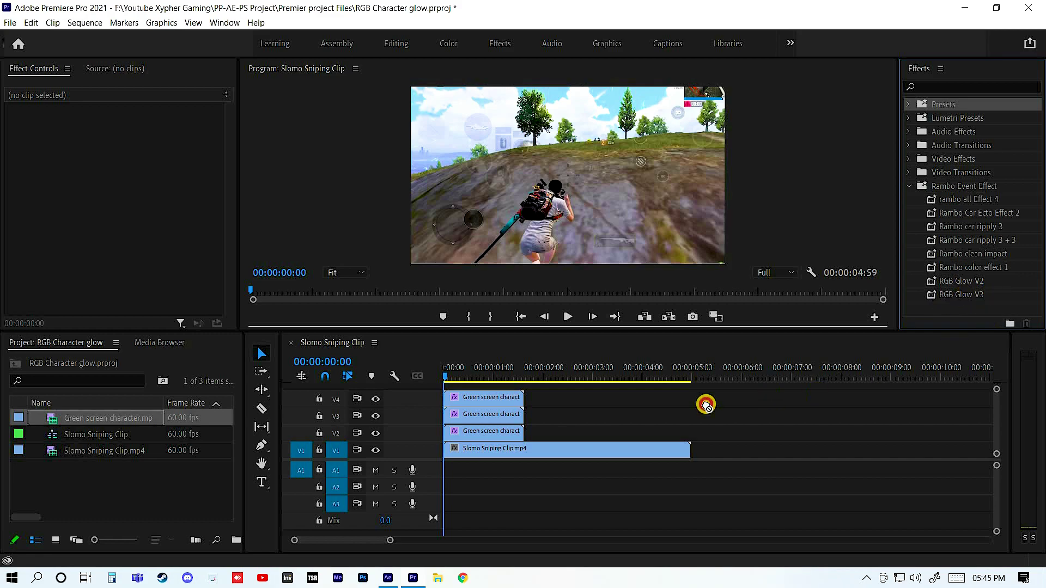
Step: Apply RGB Glow V2 to the V2 clip and RGB Glow V3 to the V3 copy, then hide V4
left_click_drag(706, 405, 476, 430)
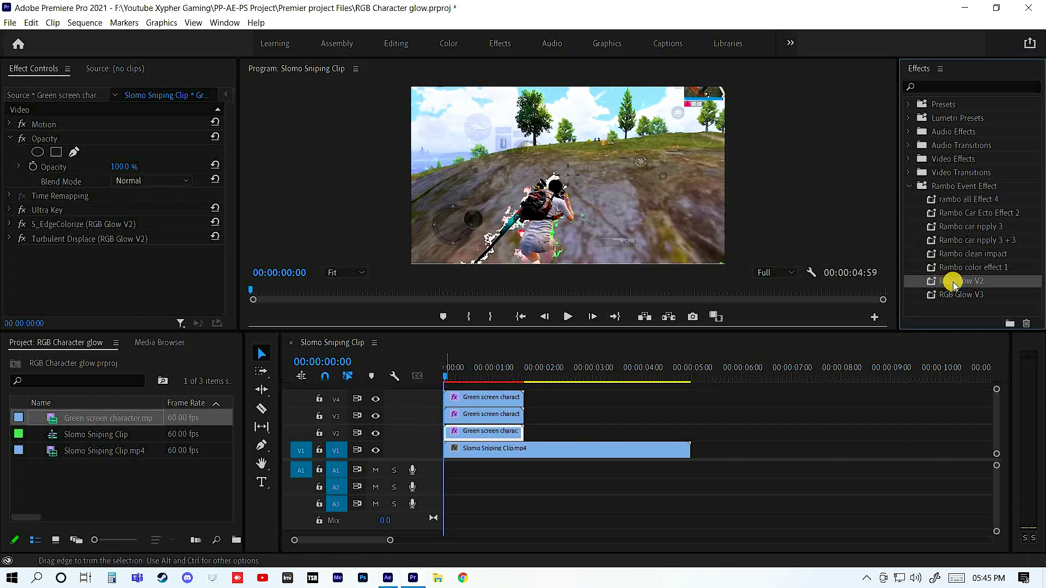
left_click_drag(958, 294, 484, 417)
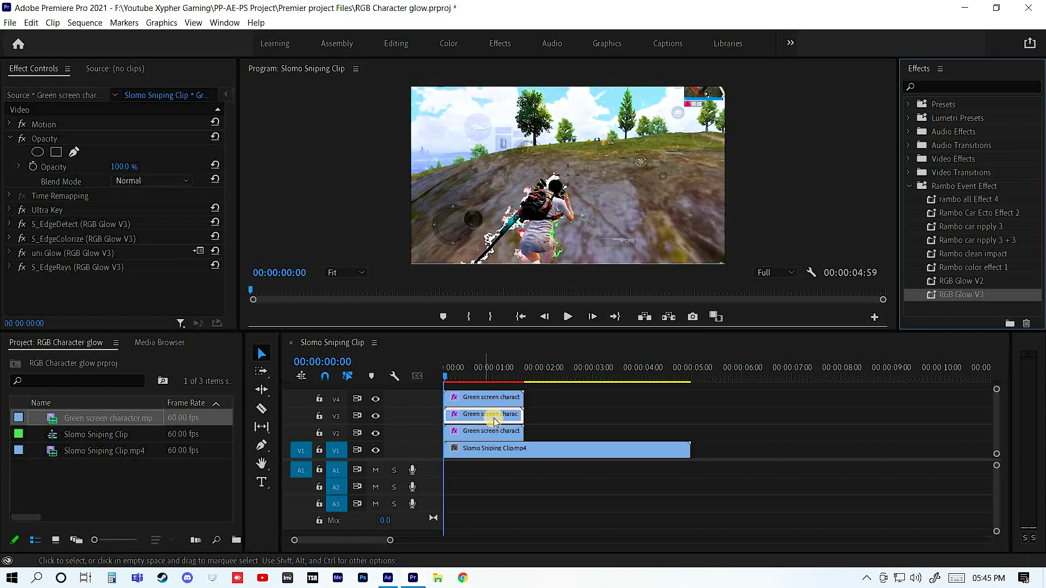
left_click(467, 401)
left_click(376, 400)
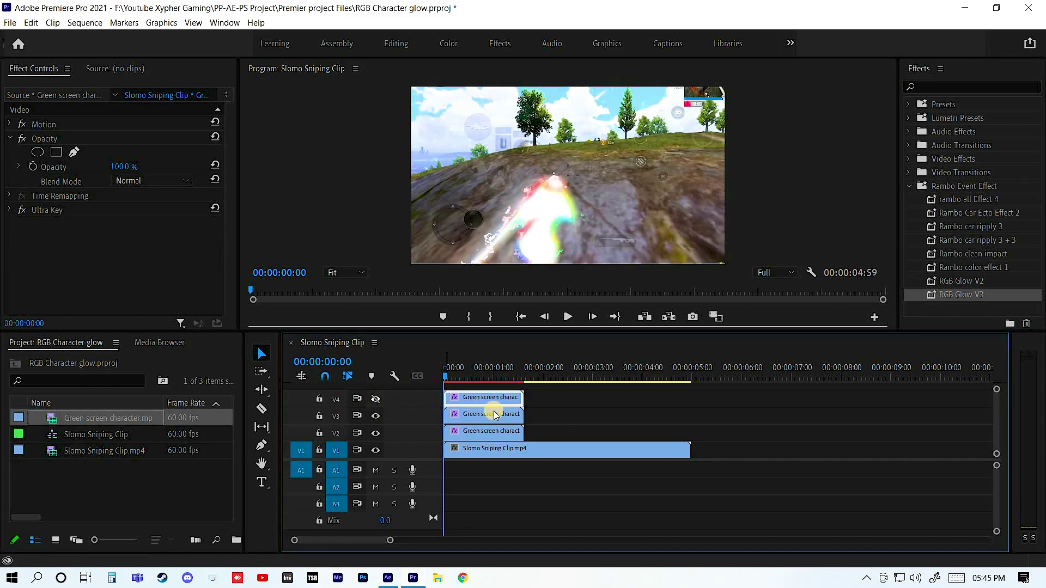
Step: Select the V3 clip, widen Effect Controls, and expand its S_EdgeDetect settings
left_click(473, 418)
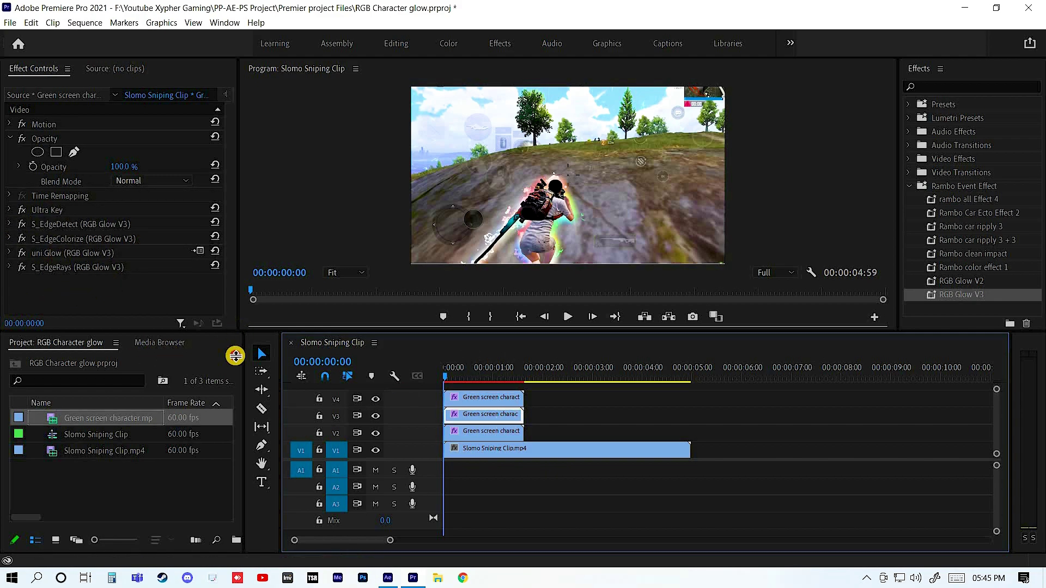
left_click_drag(240, 312, 283, 361)
left_click(10, 139)
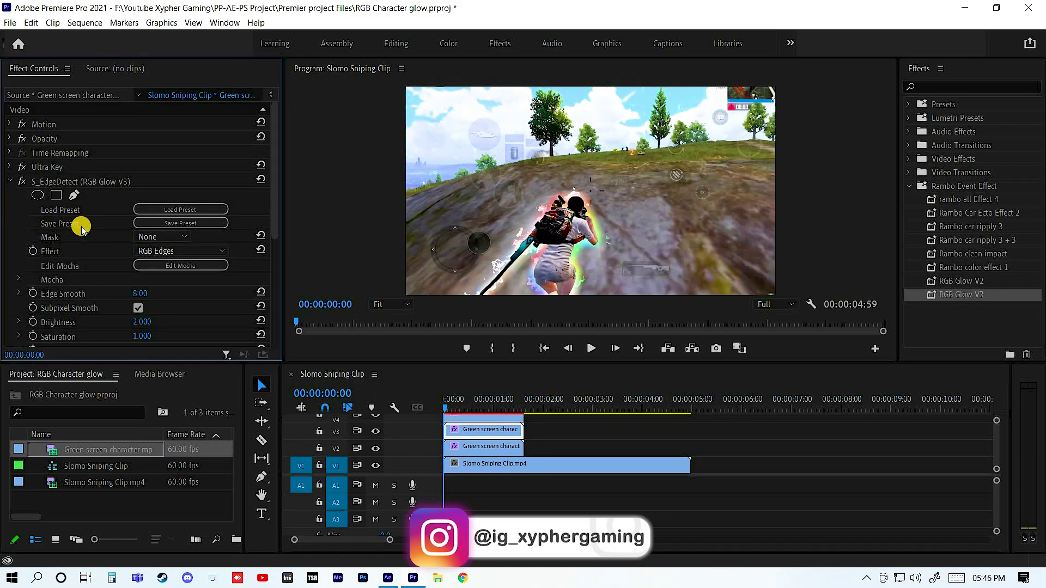
Step: Expand the V3 copy's S_EdgeColorize settings and show the keyframe timeline for Rotate Colors
scroll(82, 218, "down", 1)
scroll(78, 163, "down", 1)
scroll(85, 180, "down", 1)
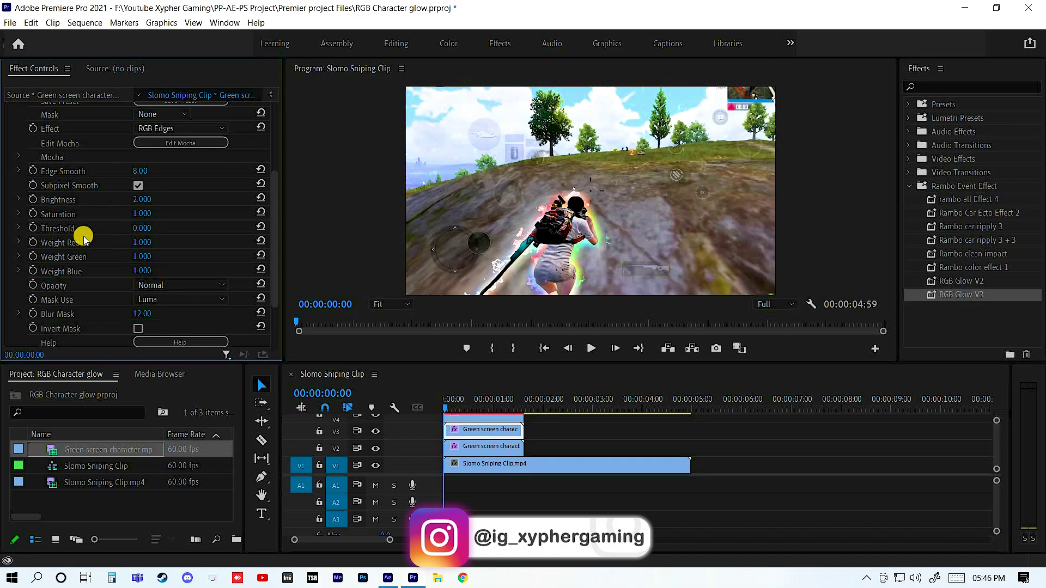
scroll(86, 240, "down", 3)
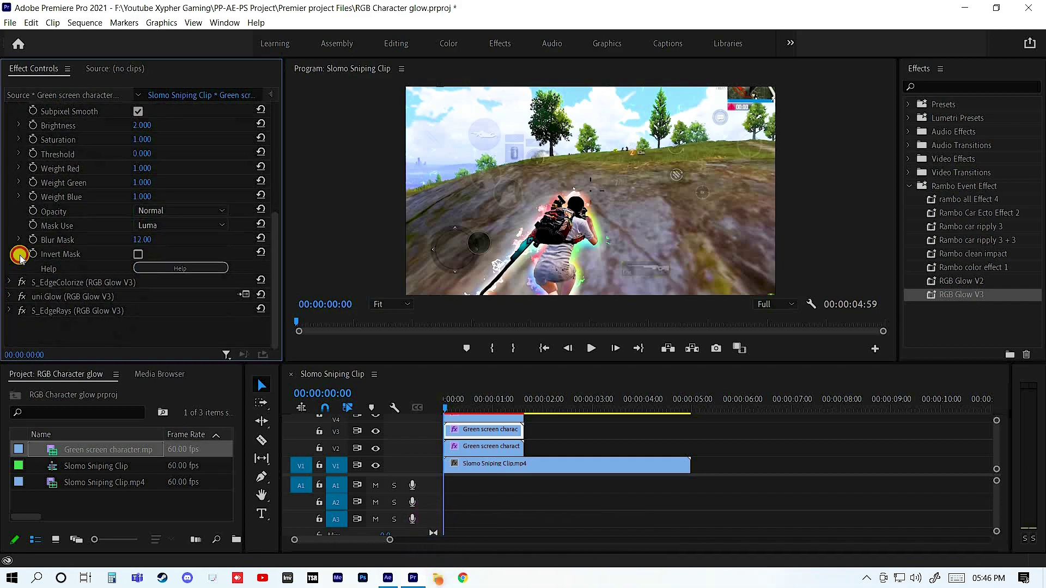
scroll(73, 234, "down", 2)
left_click(13, 137)
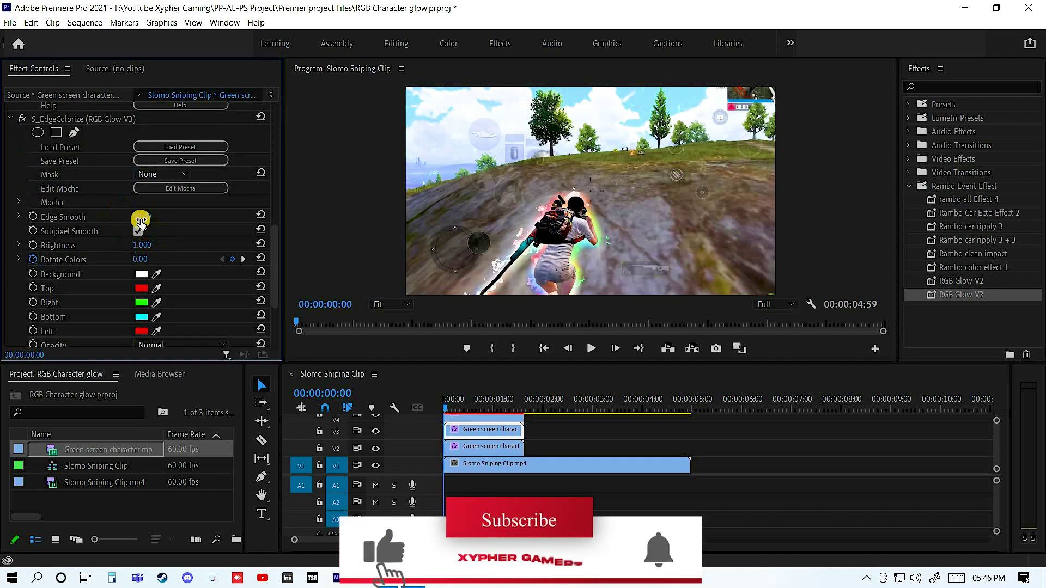
scroll(112, 259, "down", 2)
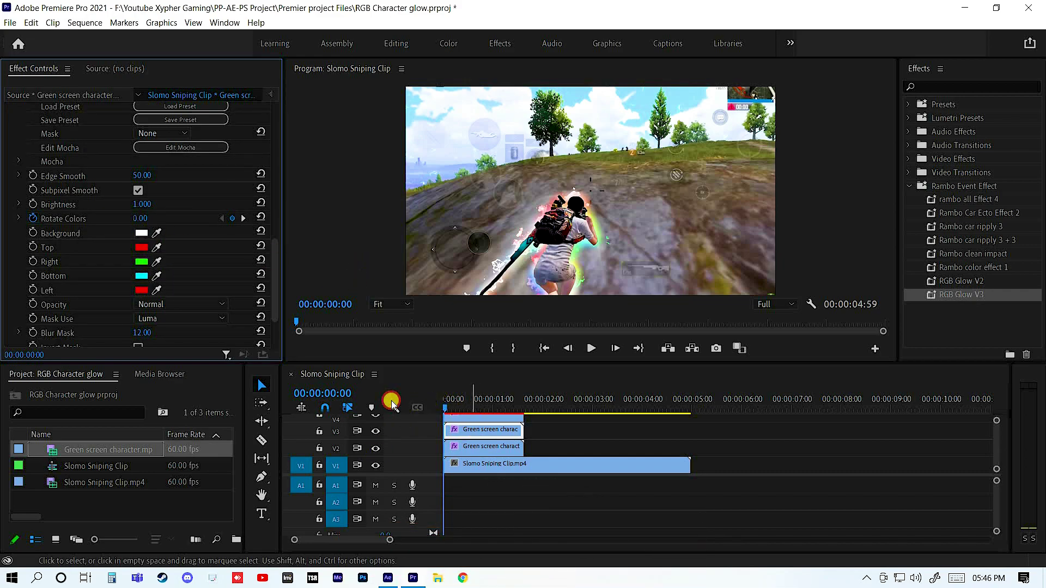
left_click(271, 94)
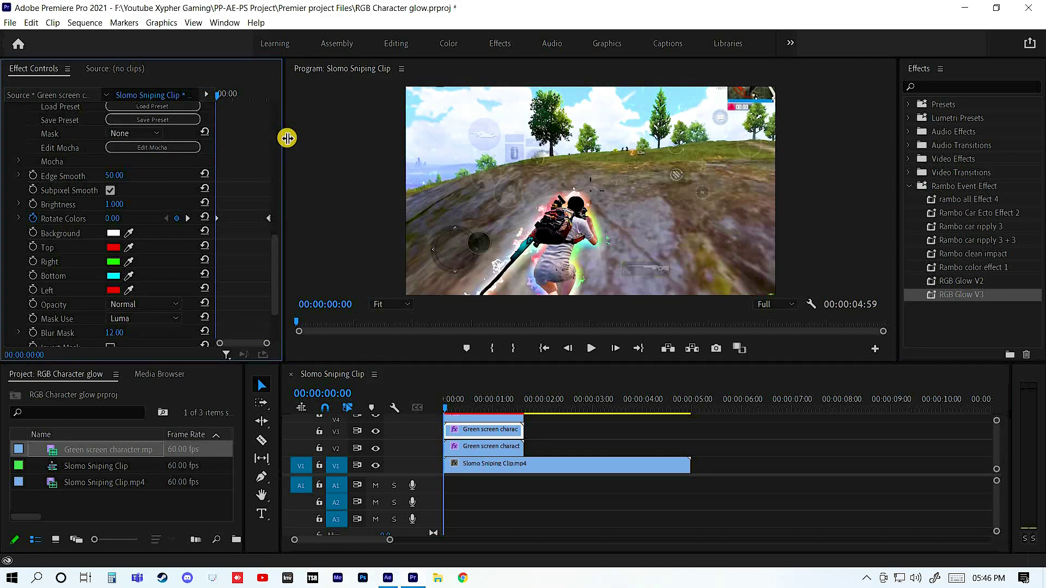
Step: Resize the settings and keyframe areas, play the clip, and step through the Rotate Colors keyframes
left_click_drag(365, 150, 379, 151)
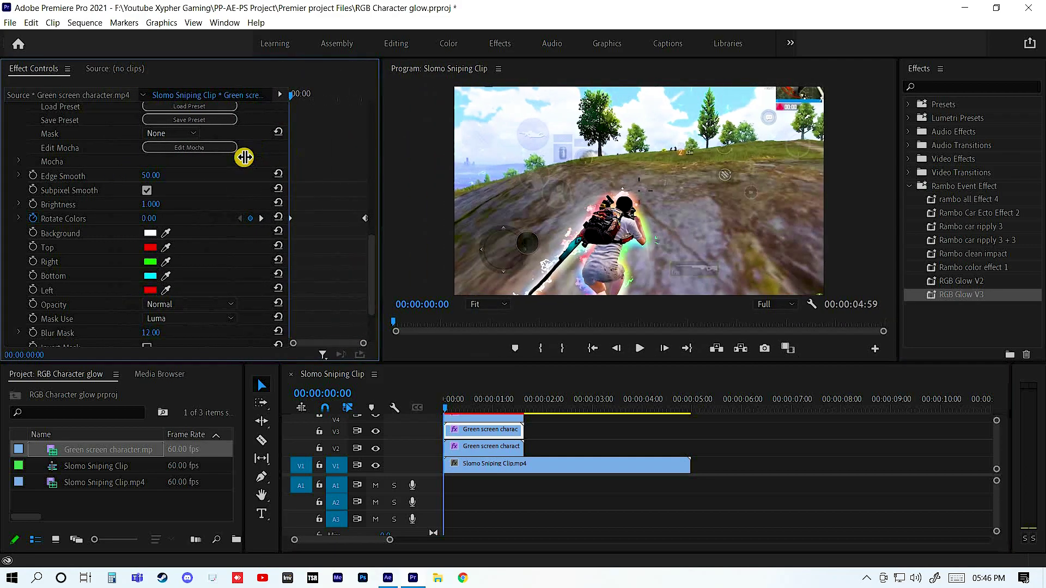
left_click_drag(244, 157, 234, 157)
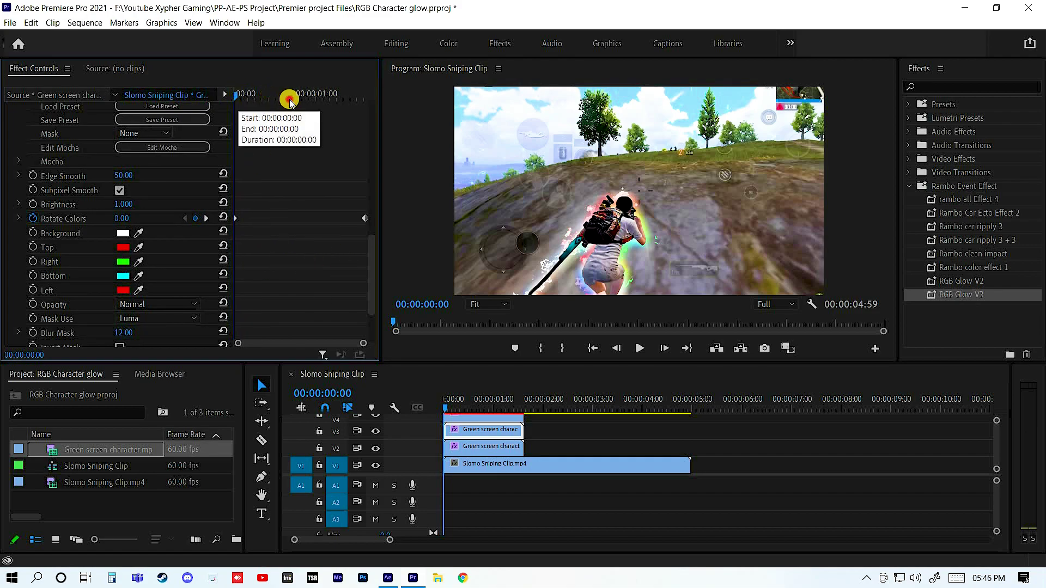
key("space")
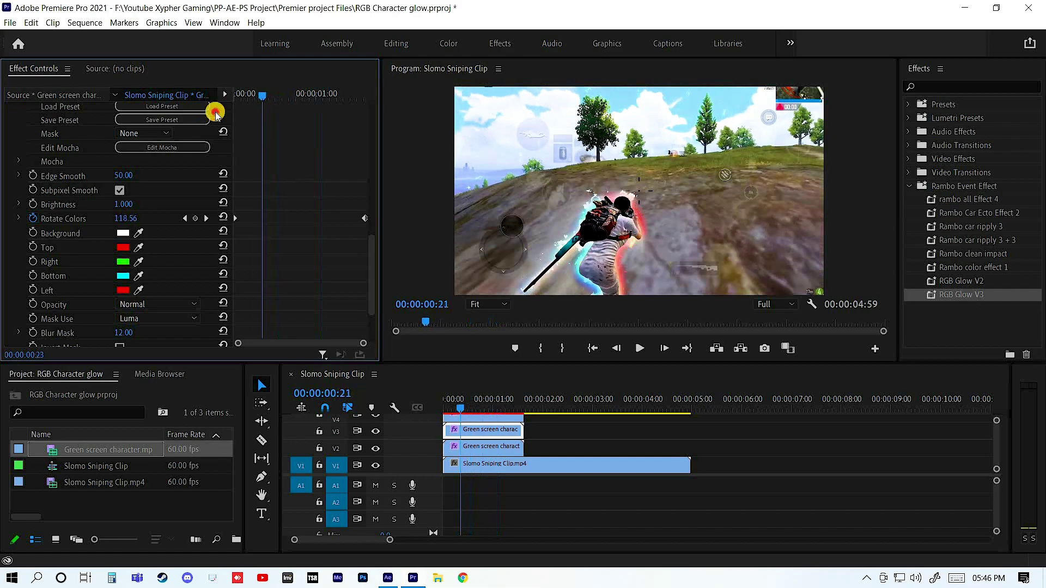
left_click(234, 104)
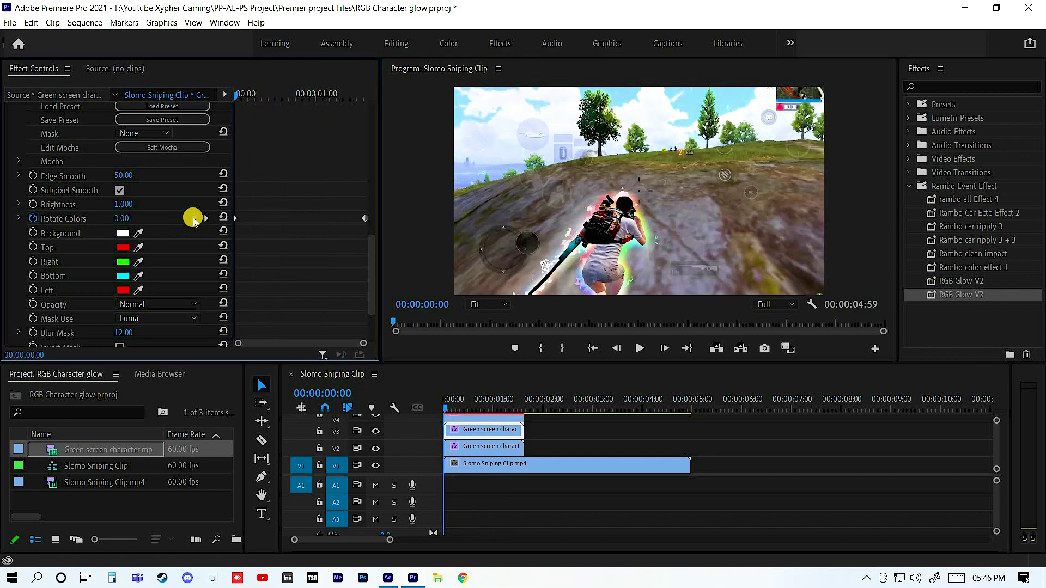
left_click(235, 219)
left_click(206, 219)
type("500")
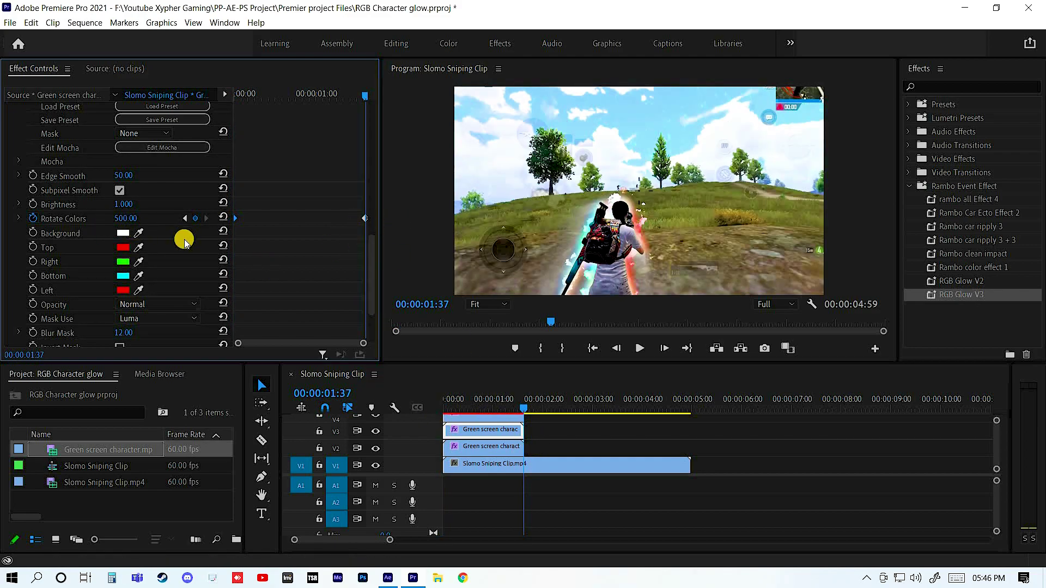
Step: Replay the colour rotation, stopping at 00:00:00:26 and scrubbing to 00:00:00:43, then return to start
left_click(341, 252)
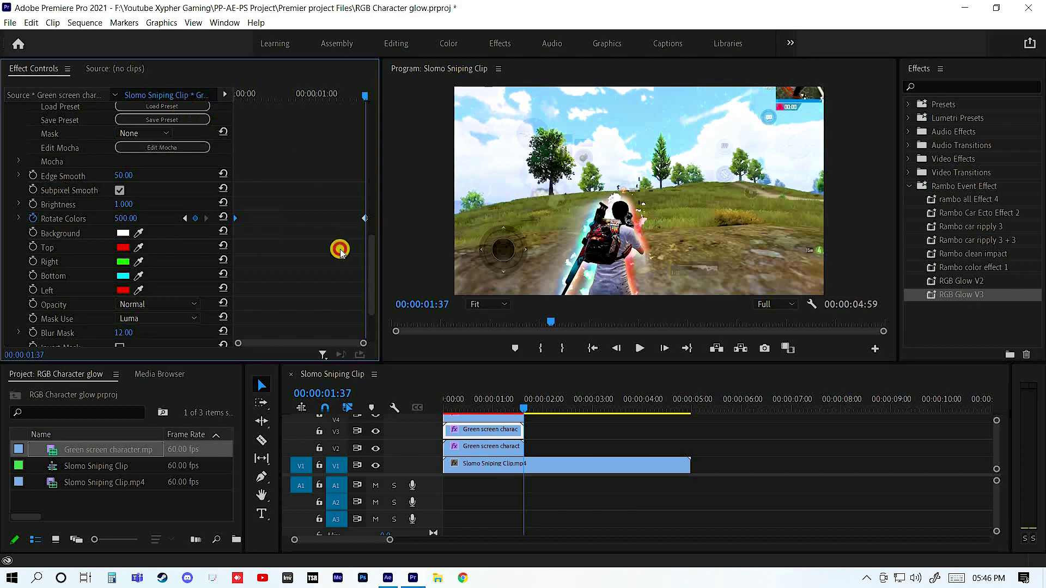
key("Home")
key("space")
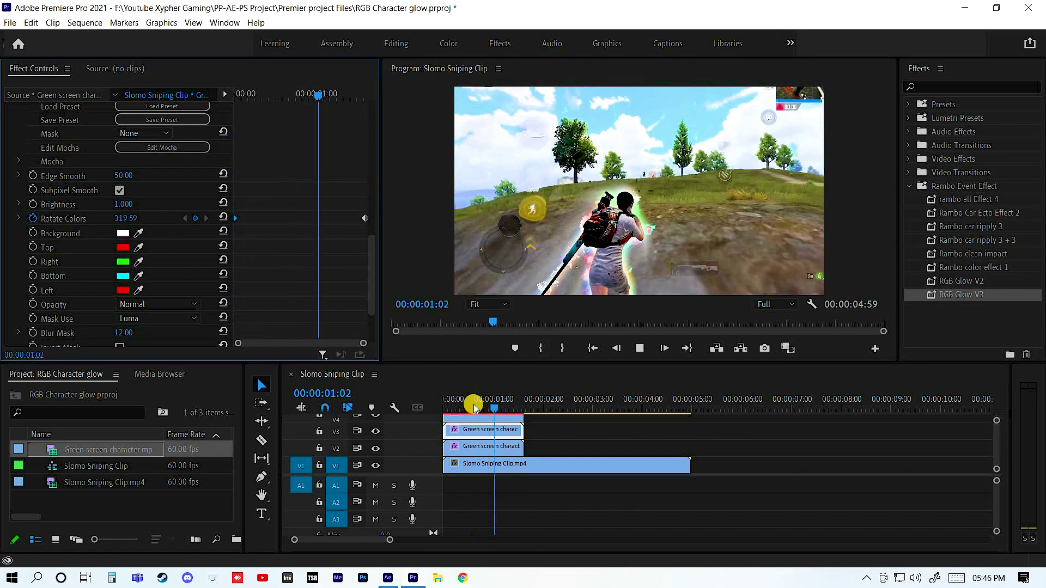
left_click(464, 403)
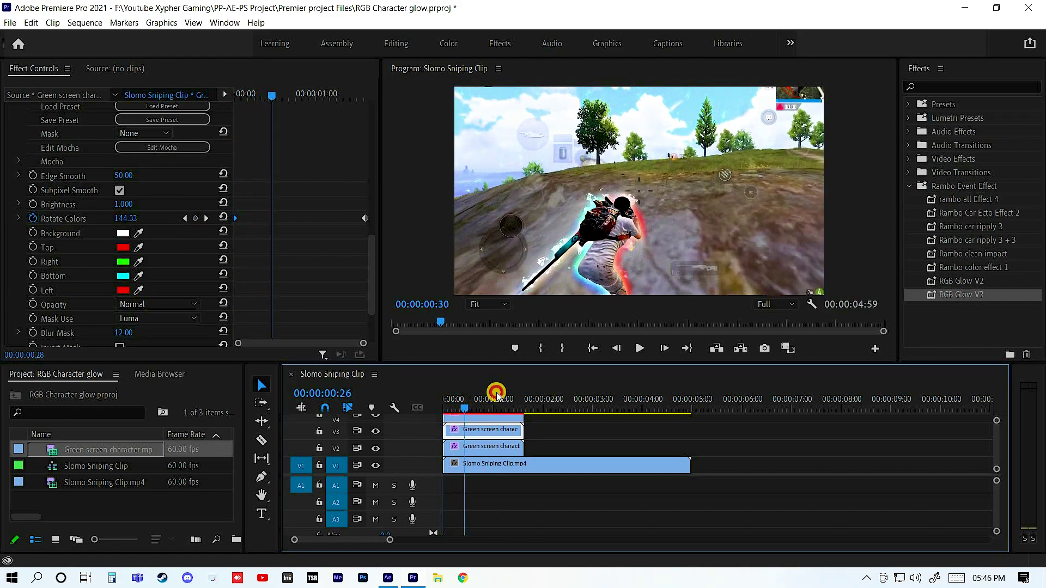
left_click_drag(497, 393, 479, 400)
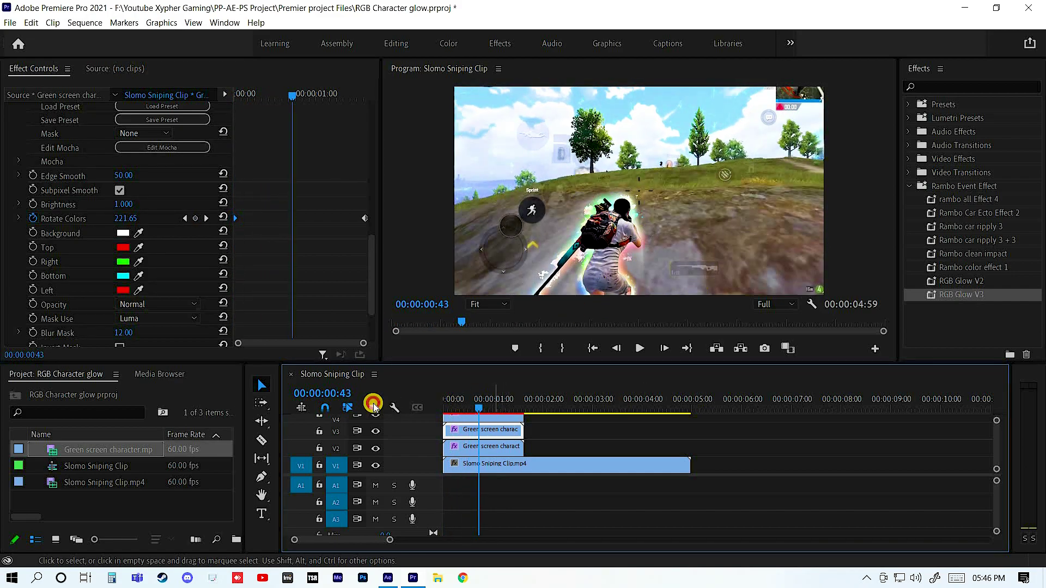
key("Home")
Step: Expand the uni.Glow settings: Threshold 20.0, Intensity 1.0, Glow Radius 15.0
scroll(62, 256, "down", 3)
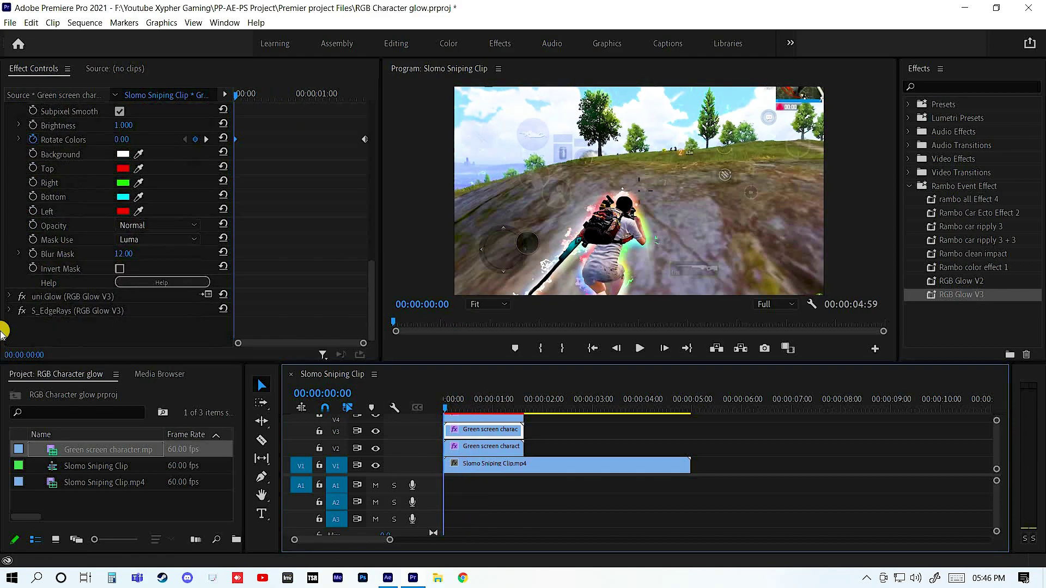
left_click(9, 297)
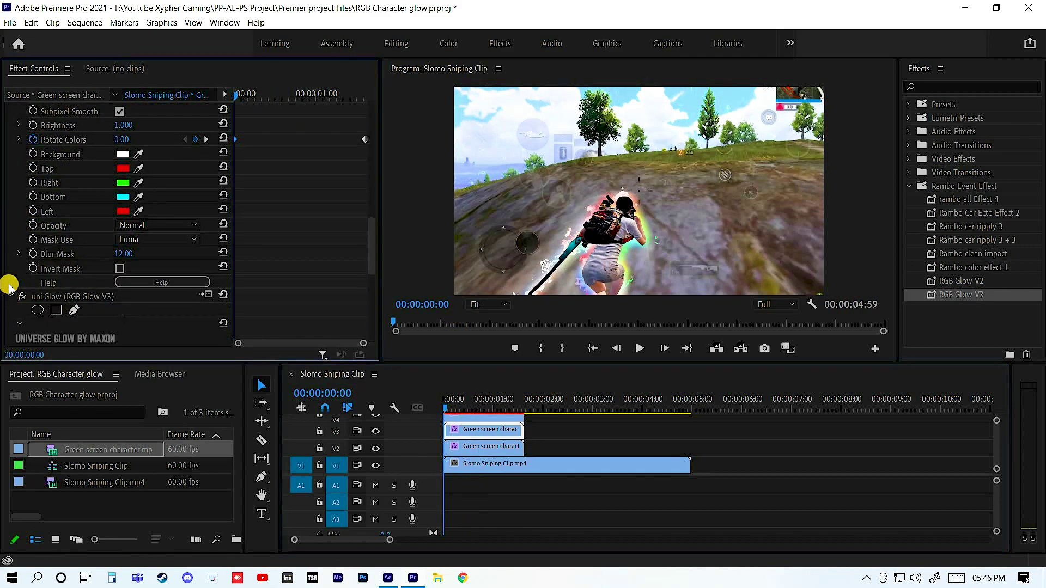
scroll(67, 207, "down", 4)
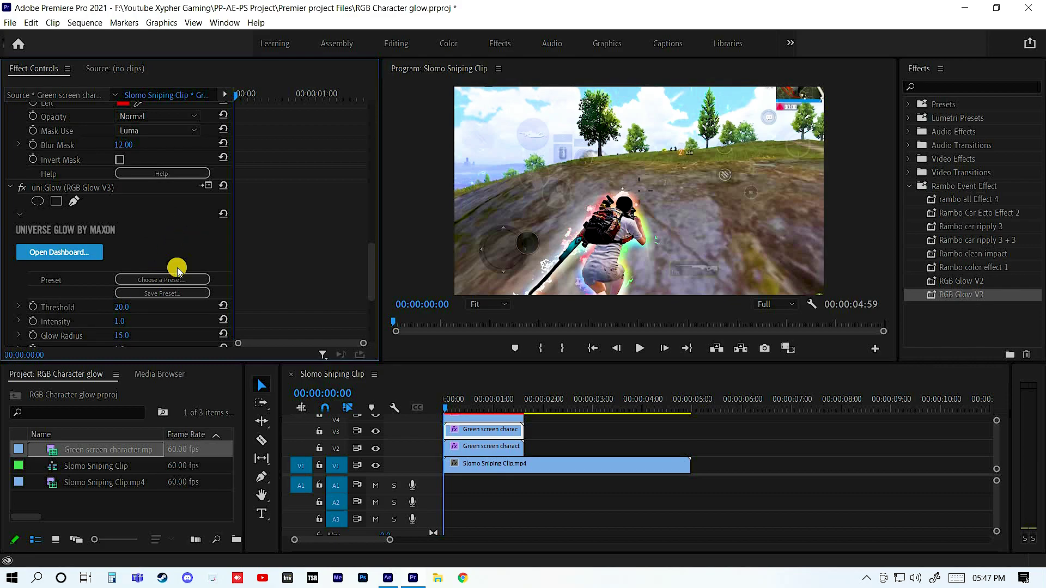
Step: Hide the keyframe timeline and scroll through the uni.Glow parameters down to S_EdgeRays
scroll(225, 99, "down", 2)
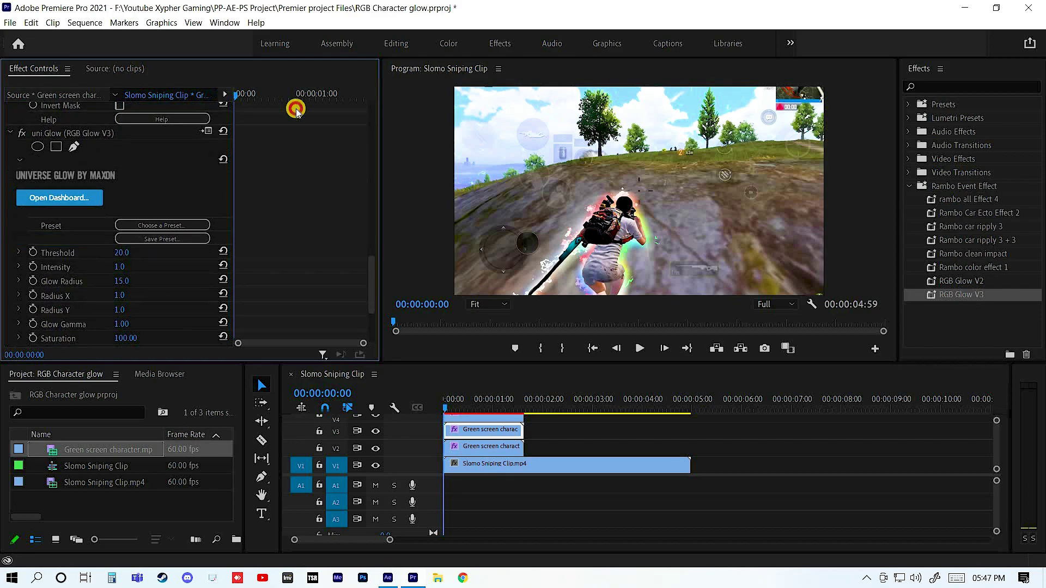
left_click_drag(235, 164, 379, 153)
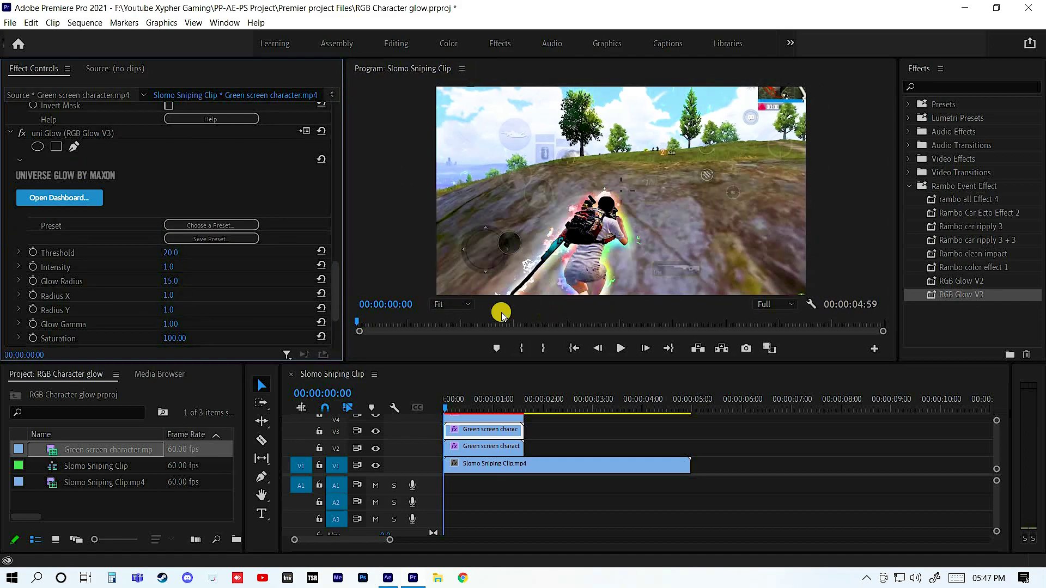
scroll(113, 220, "down", 3)
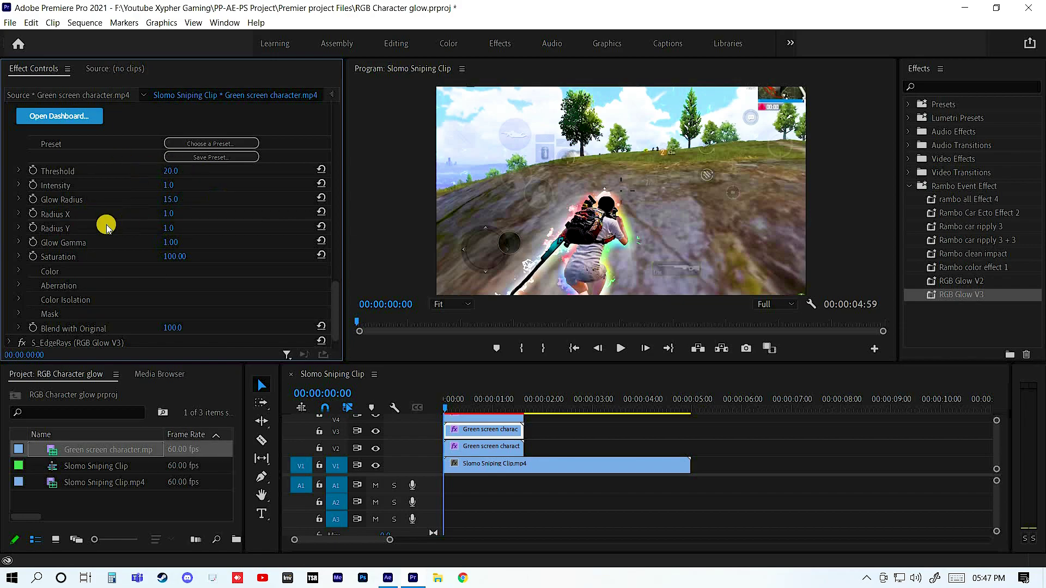
scroll(20, 328, "down", 2)
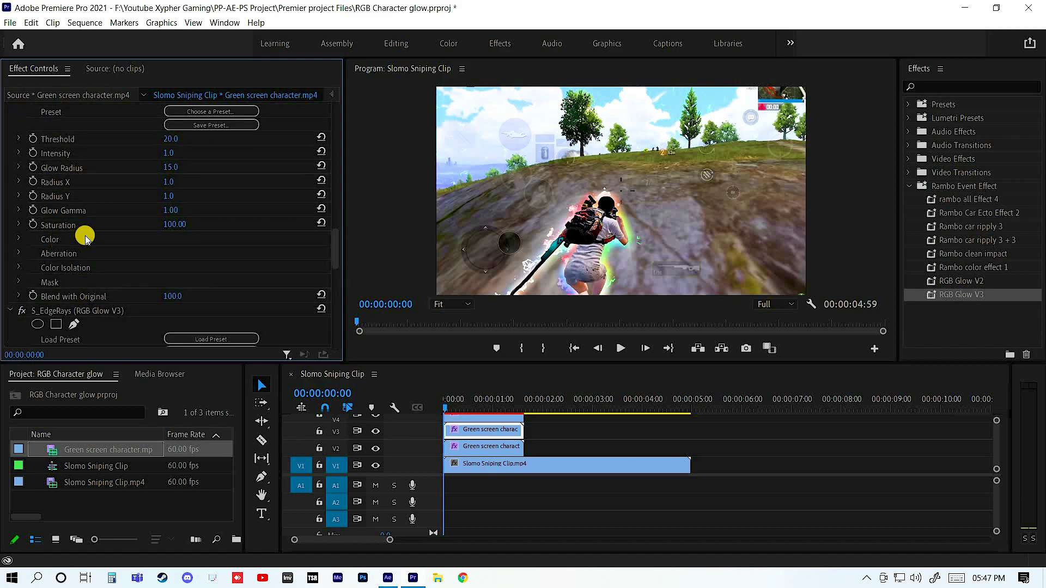
scroll(46, 156, "down", 5)
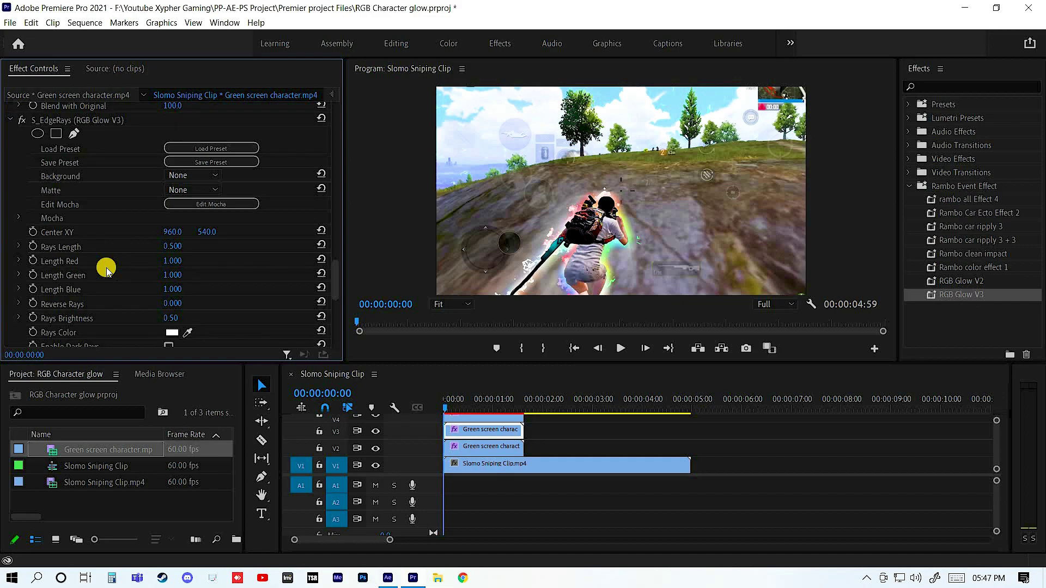
scroll(131, 279, "down", 2)
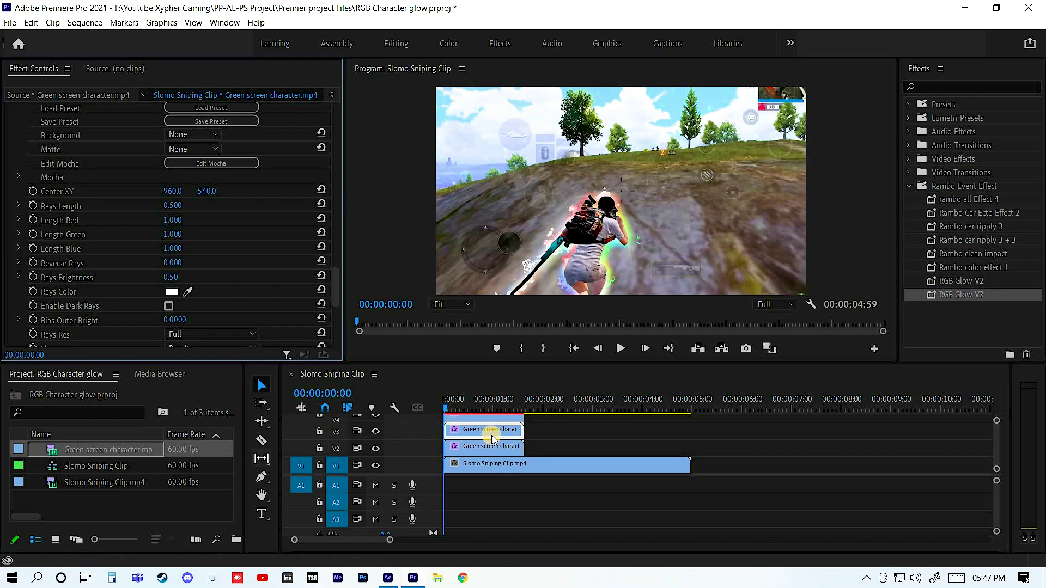
Step: Enlarge the video tracks and compare the V2 and V3 clips' glow effects, selecting V3's S_EdgeColorize
left_click_drag(422, 473, 439, 493)
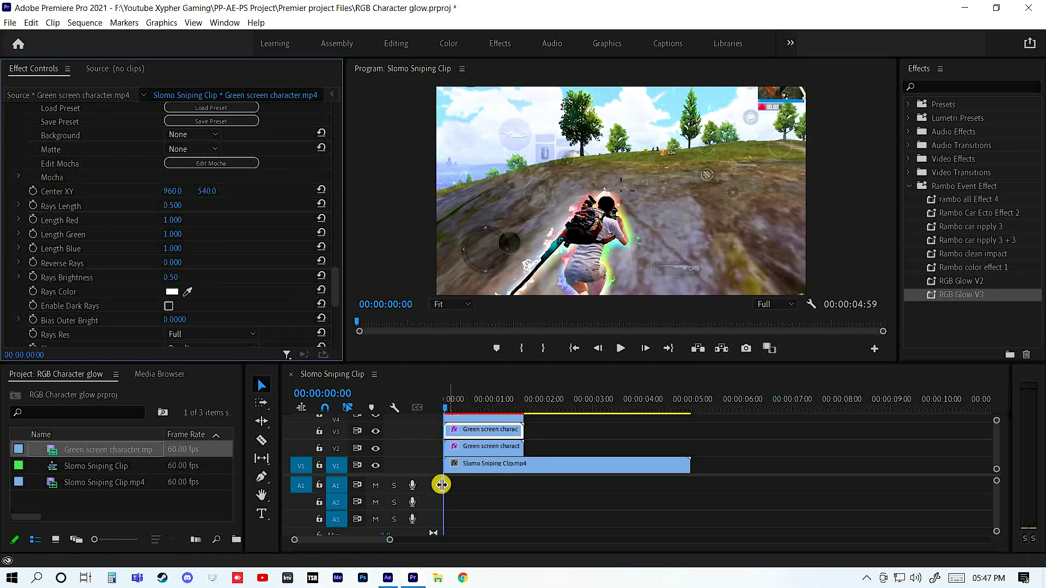
left_click(496, 474)
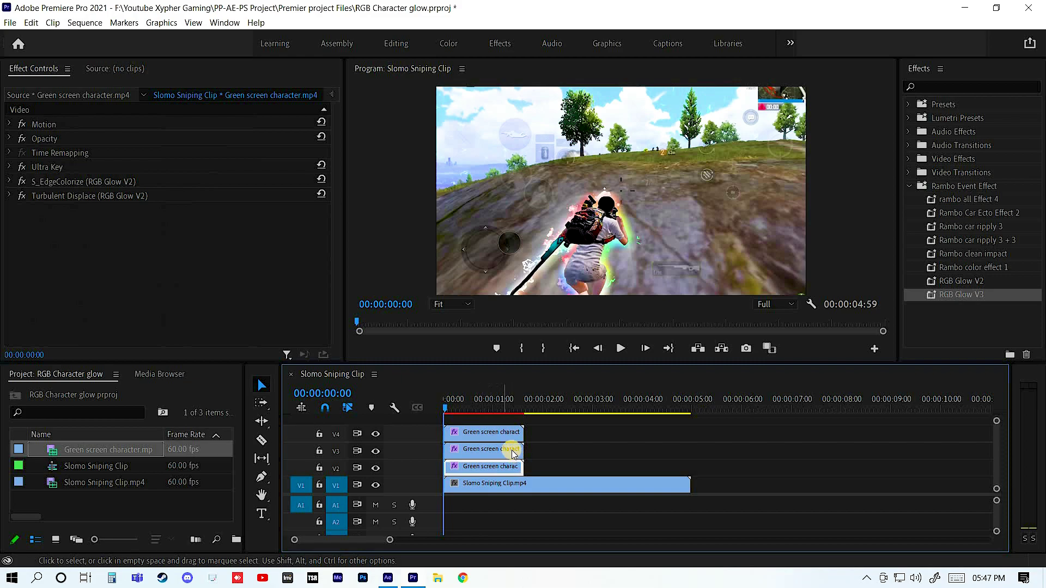
left_click(489, 452)
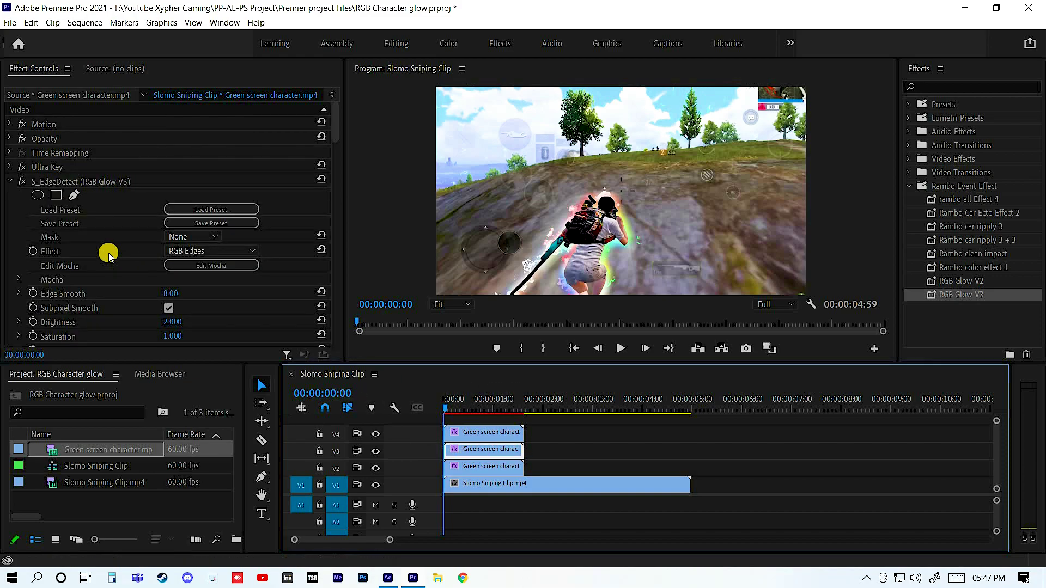
scroll(108, 254, "down", 5)
scroll(106, 240, "down", 5)
scroll(105, 226, "down", 3)
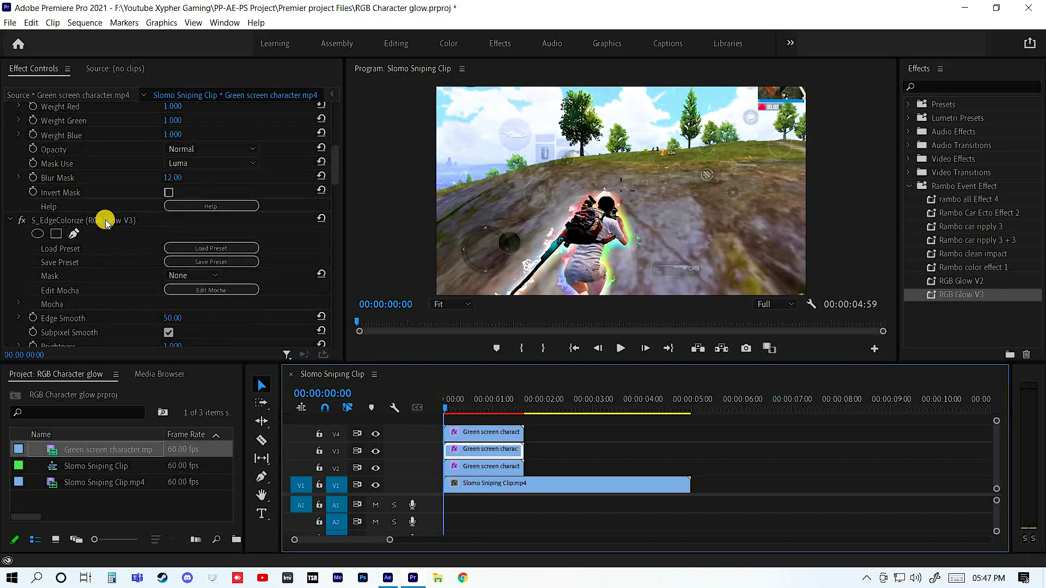
left_click(105, 221)
Step: On the V2 clip, expand S_EdgeColorize and Turbulent Displace: Amount 150, Size 30, Complexity 6
left_click(489, 468)
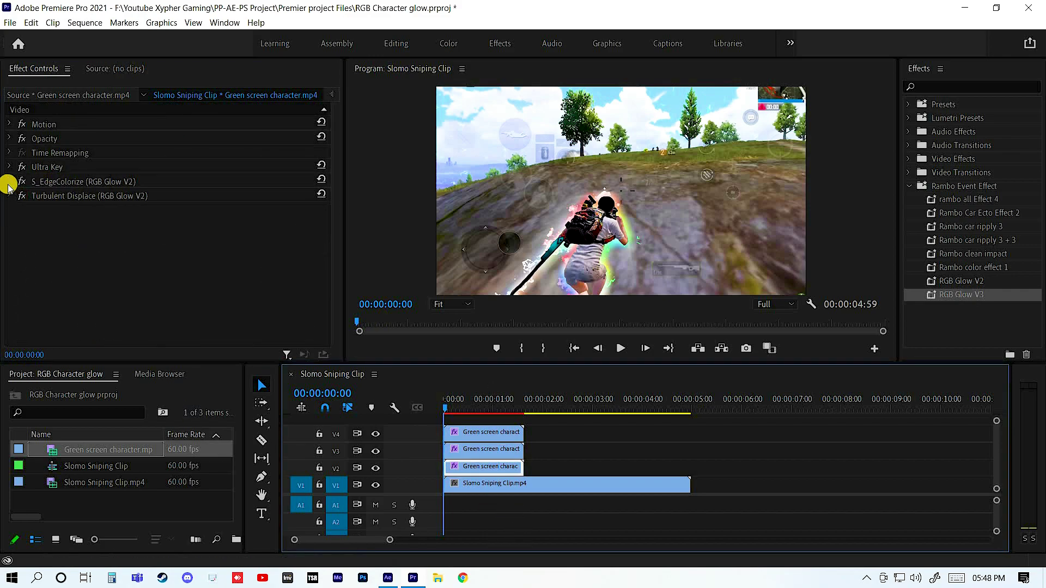
left_click(9, 183)
left_click(77, 182)
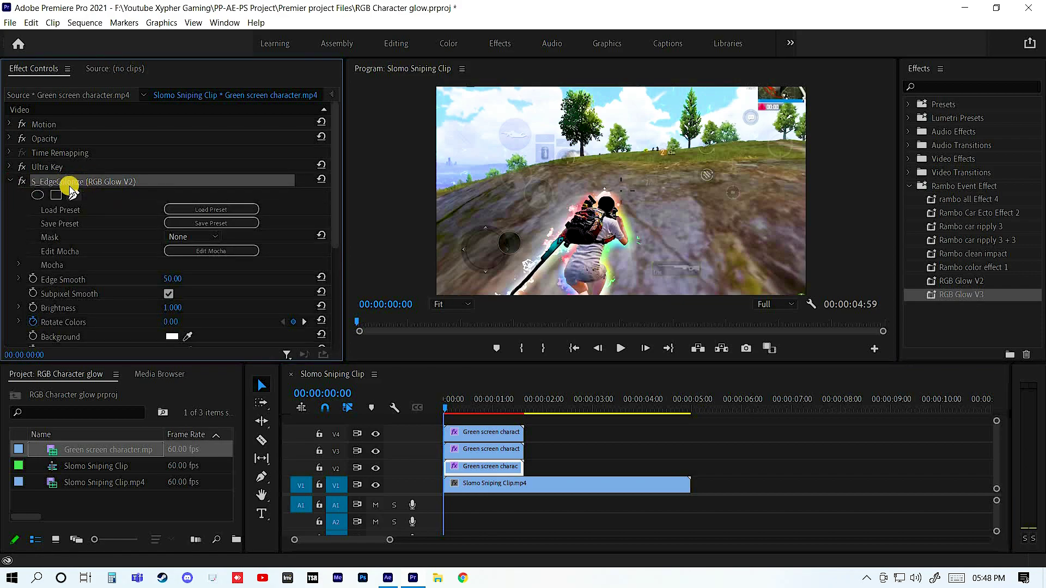
scroll(166, 168, "down", 5)
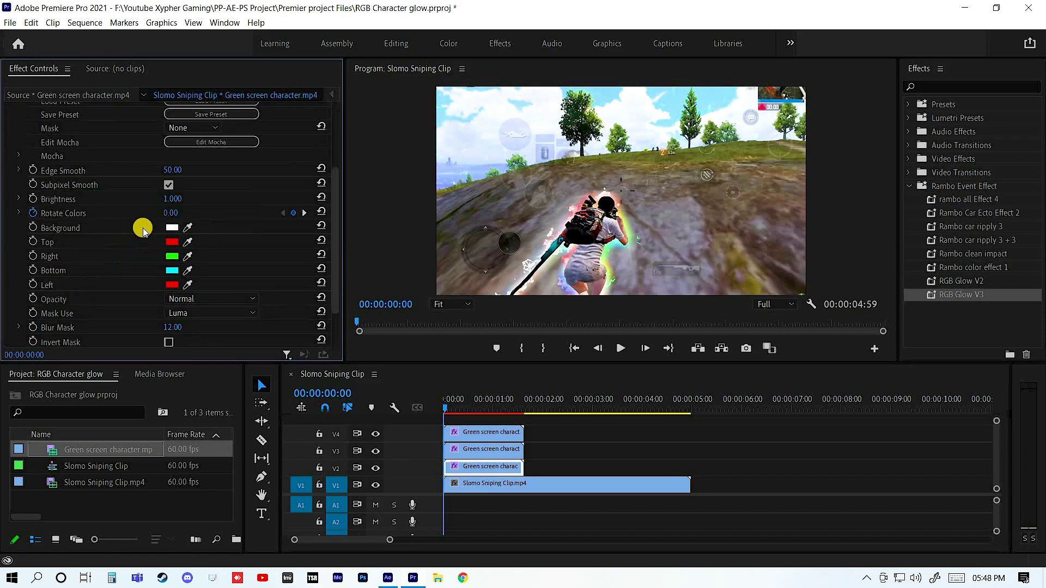
scroll(136, 216, "down", 3)
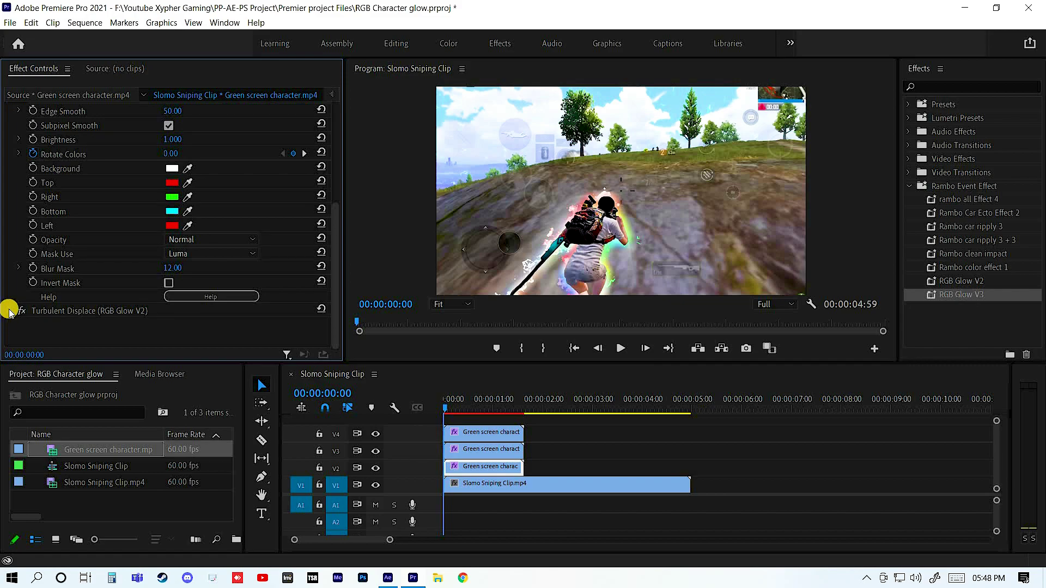
left_click(8, 310)
scroll(150, 170, "down", 3)
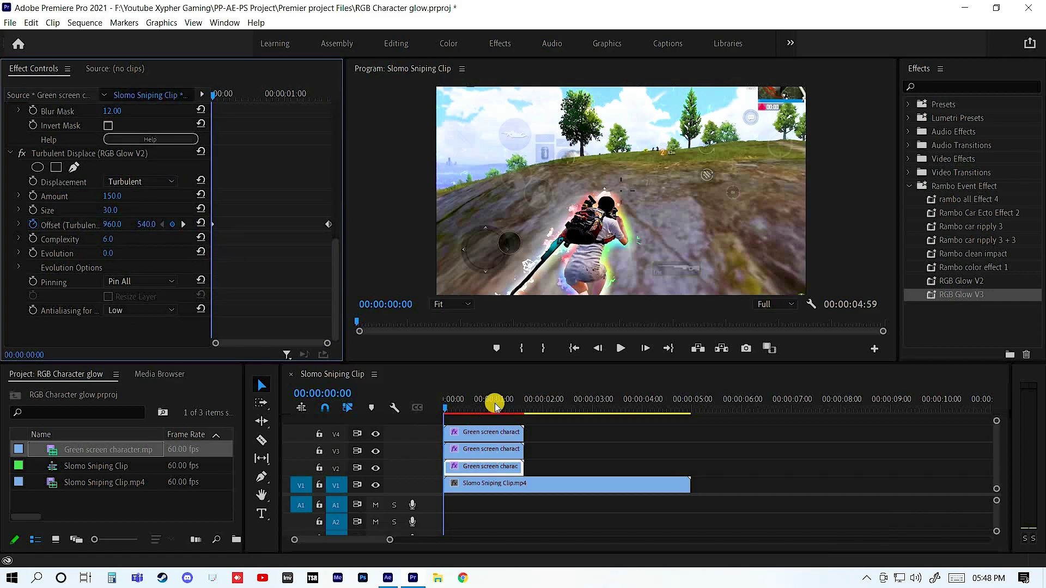
Step: Jump between the Turbulent Displace Offset keyframes, from the first to 00:00:01:36
left_click(520, 407)
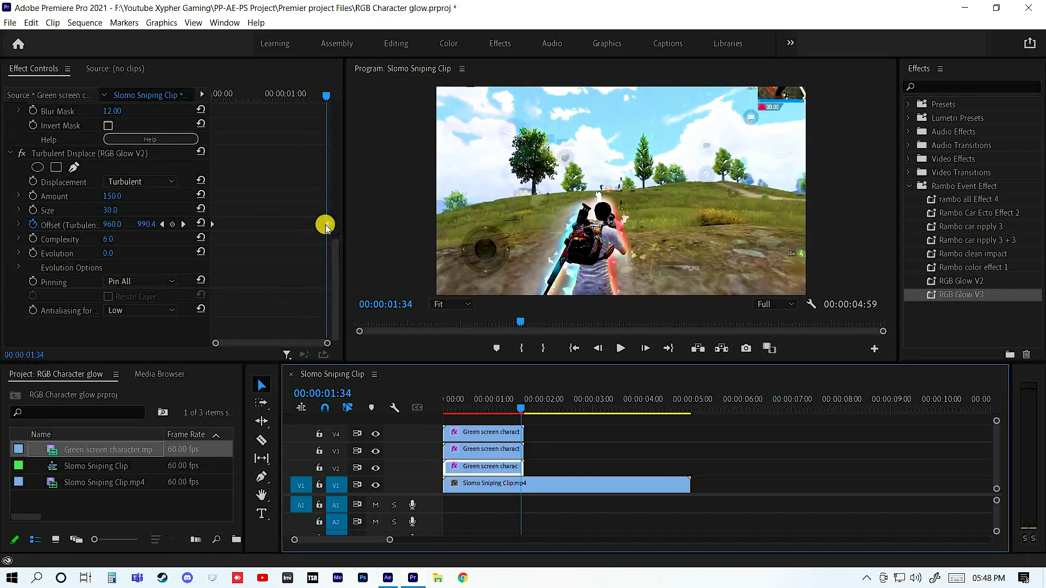
left_click(172, 223)
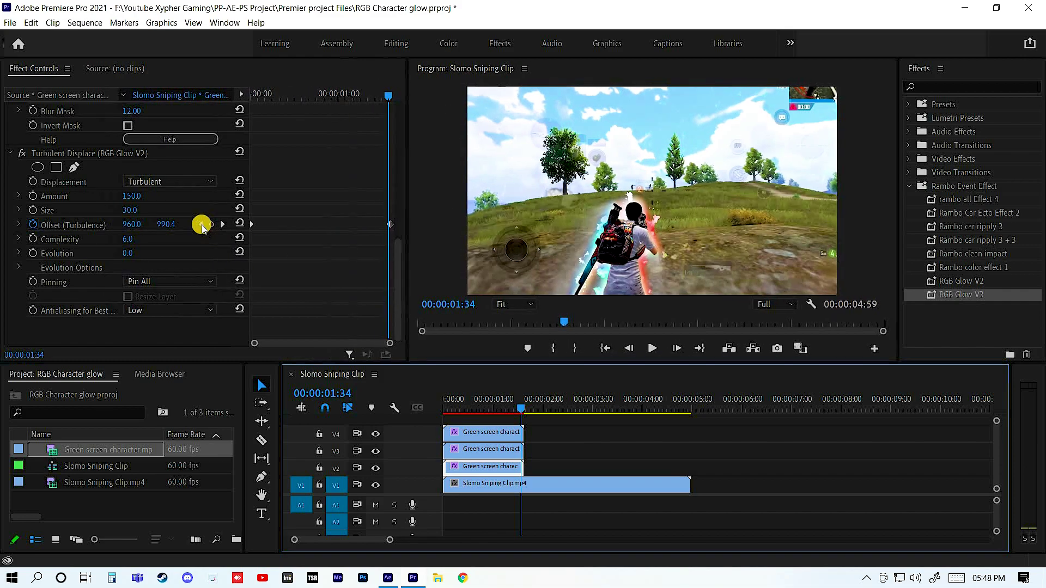
left_click(201, 225)
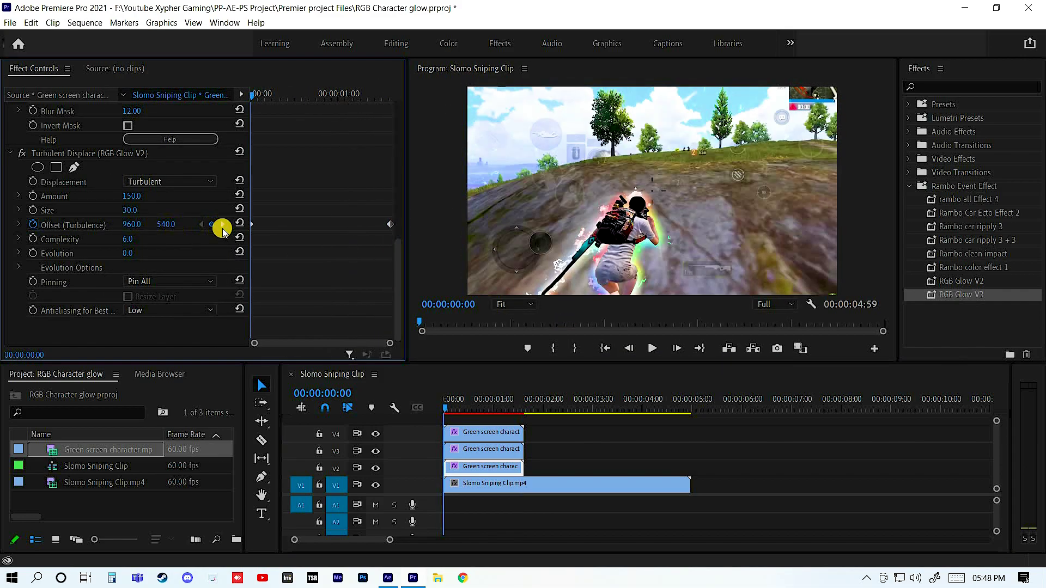
left_click(223, 225)
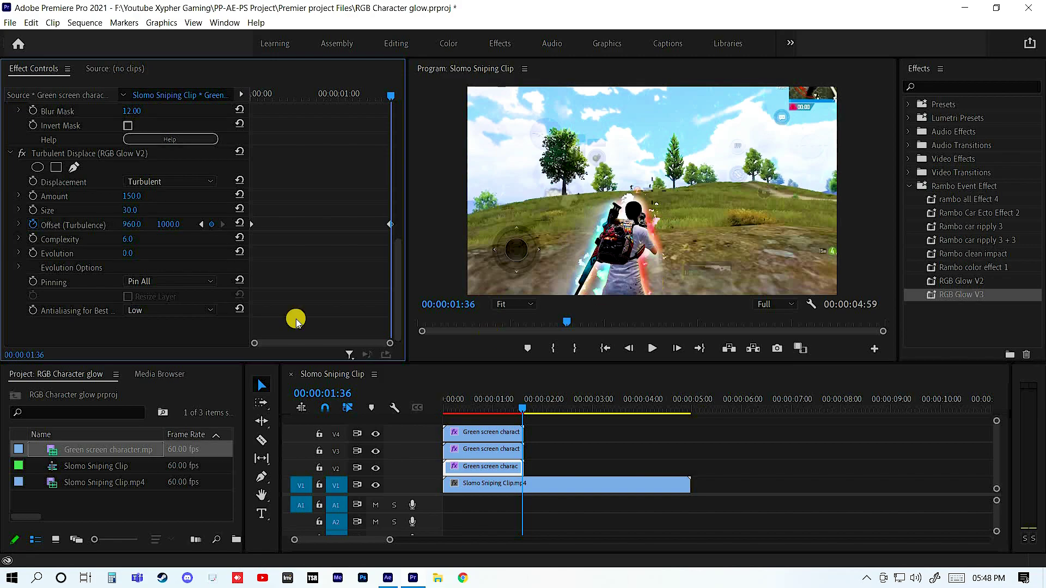
Step: Scrub back and forth through the Offset animation, then collapse Turbulent Displace and S_EdgeColorize
left_click_drag(251, 100, 277, 97)
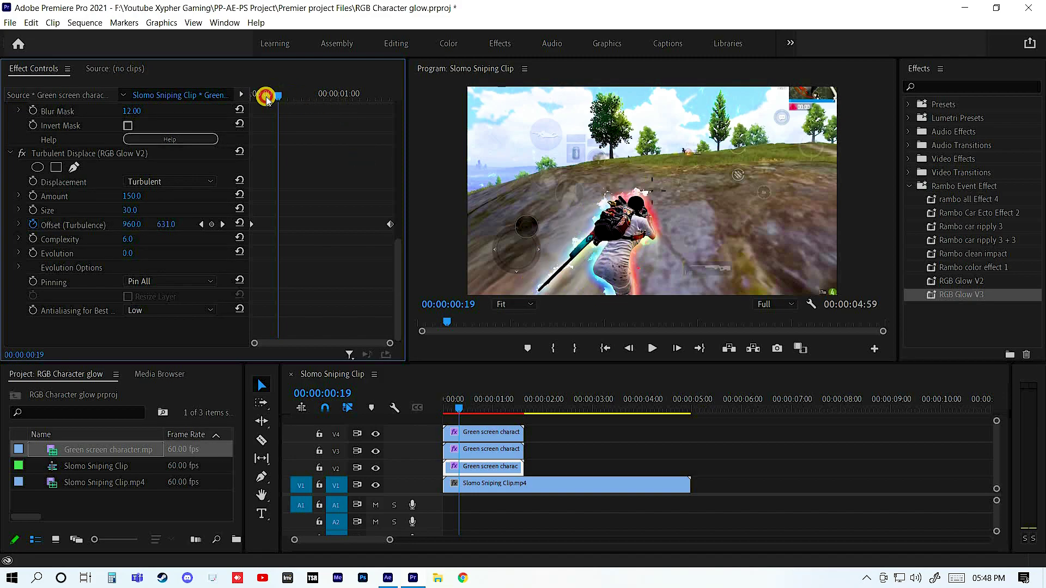
left_click_drag(266, 98, 325, 96)
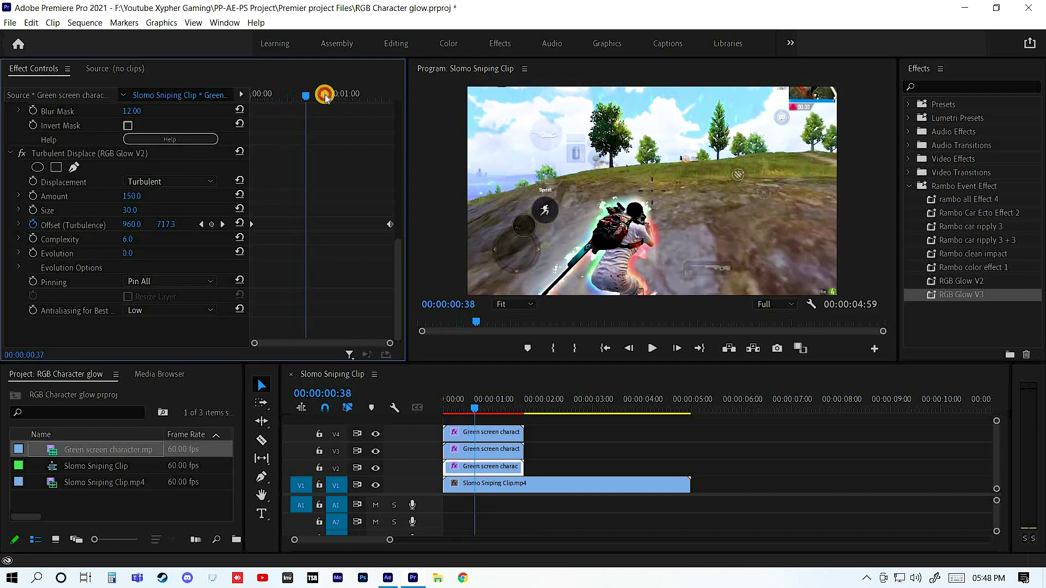
left_click_drag(324, 97, 302, 96)
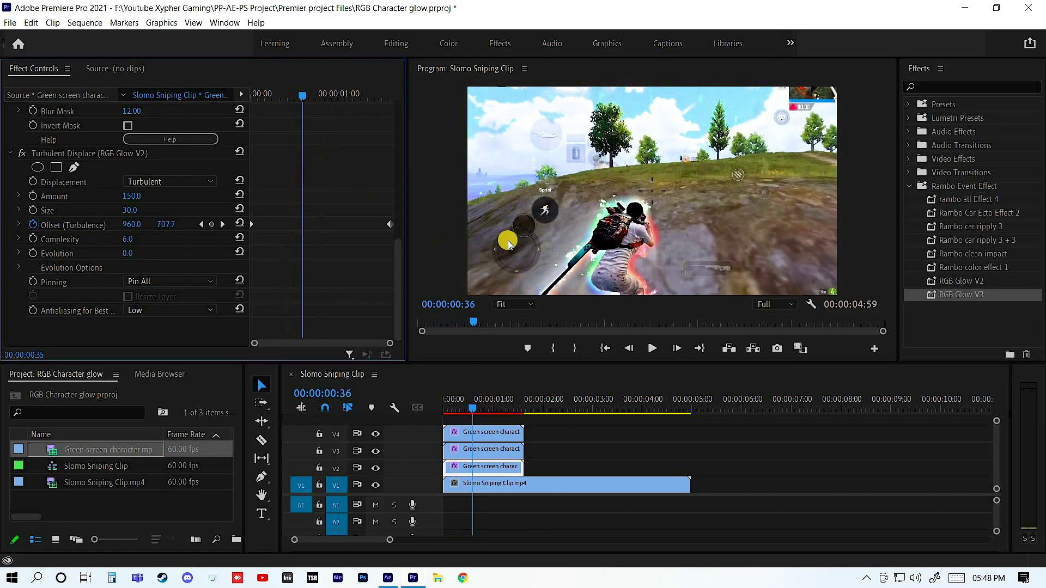
key("Right")
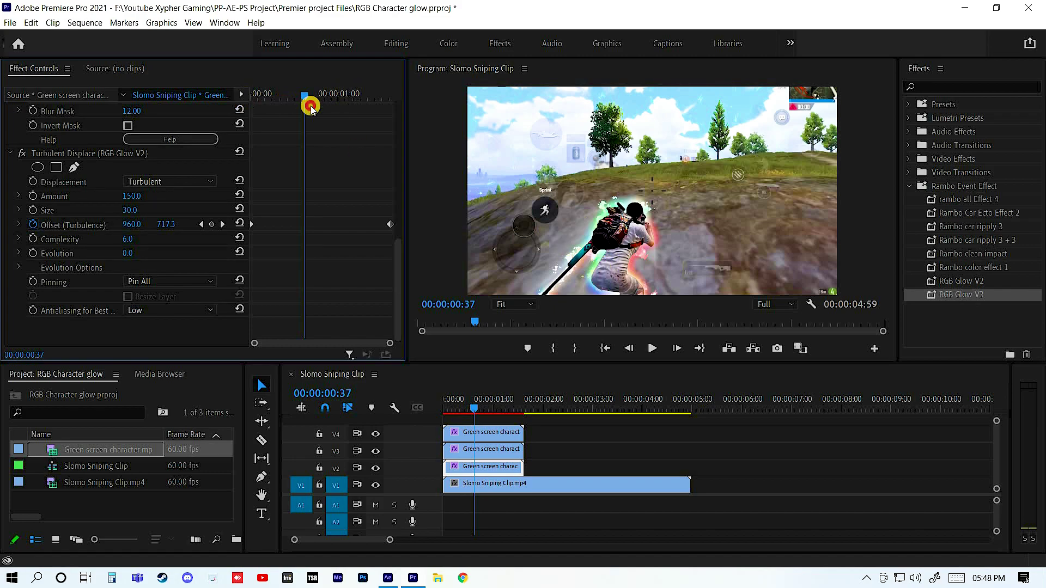
left_click_drag(311, 107, 258, 107)
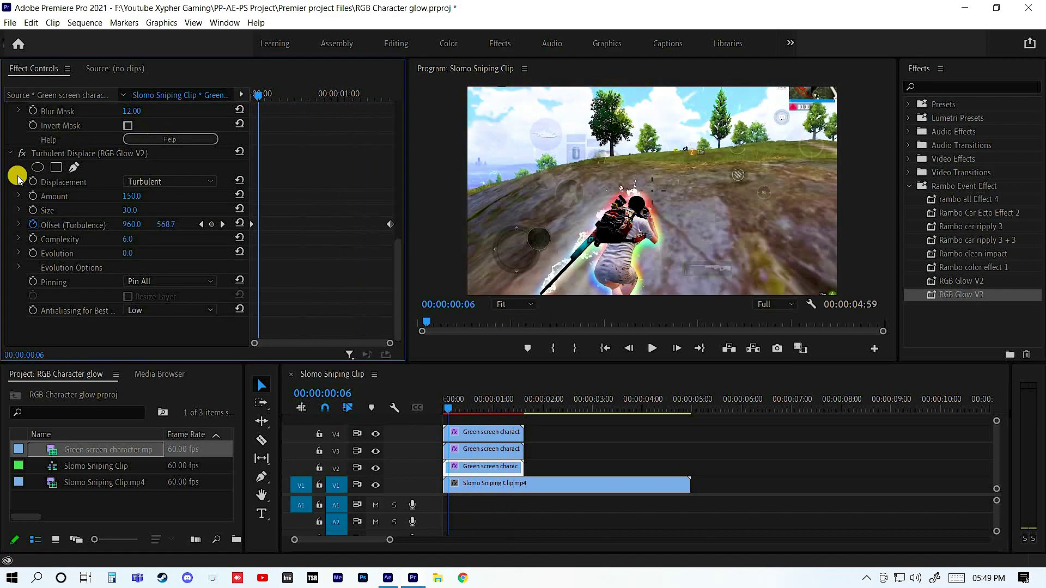
left_click(12, 158)
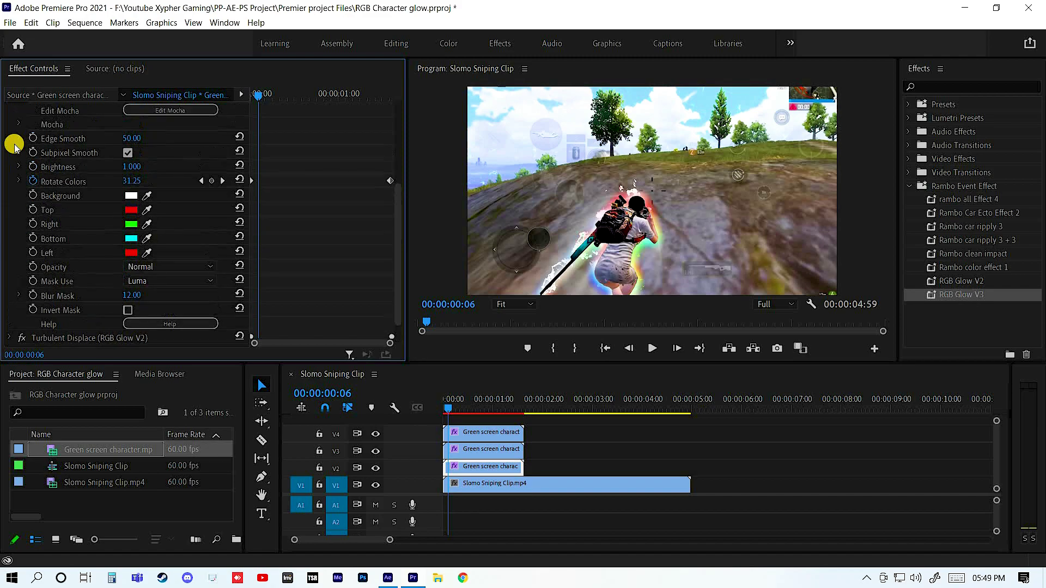
left_click(11, 133)
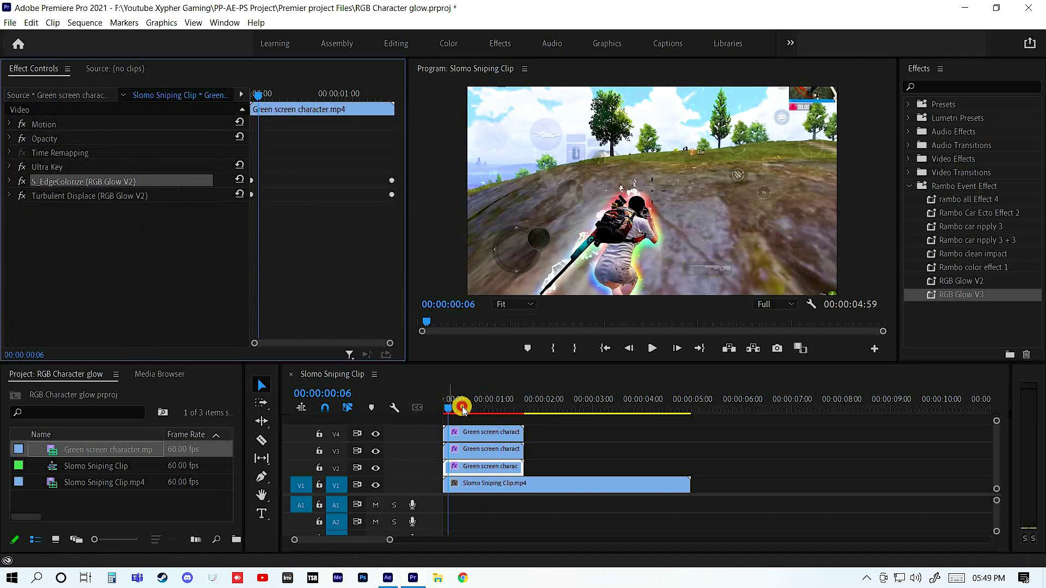
Step: Deselect all clips and play the sequence opening to preview the rainbow edge glow
mouse_move(469, 402)
left_mouse_down()
mouse_move(427, 411)
mouse_move(495, 402)
mouse_move(445, 403)
left_mouse_up()
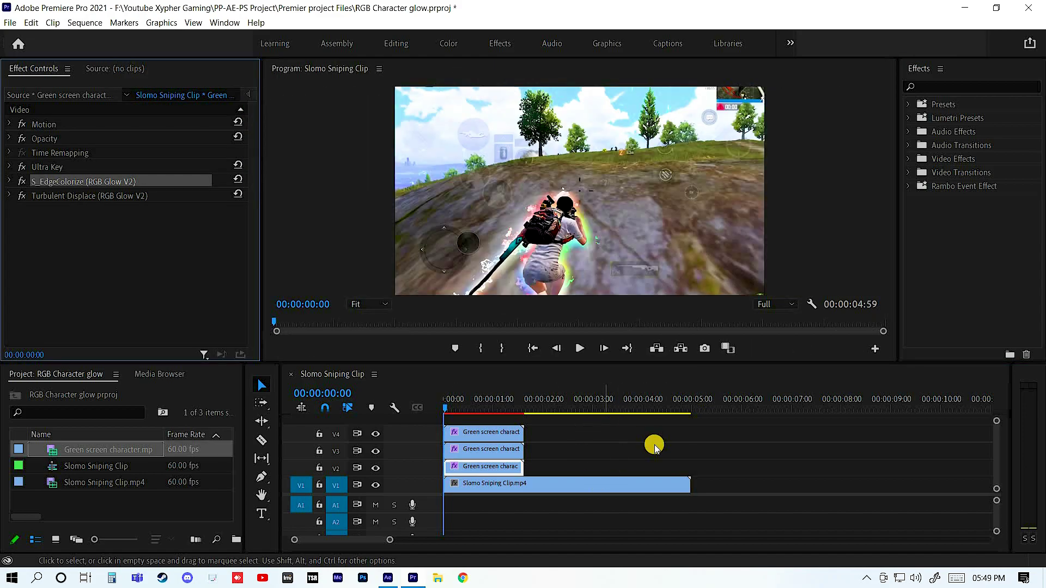
left_click(701, 451)
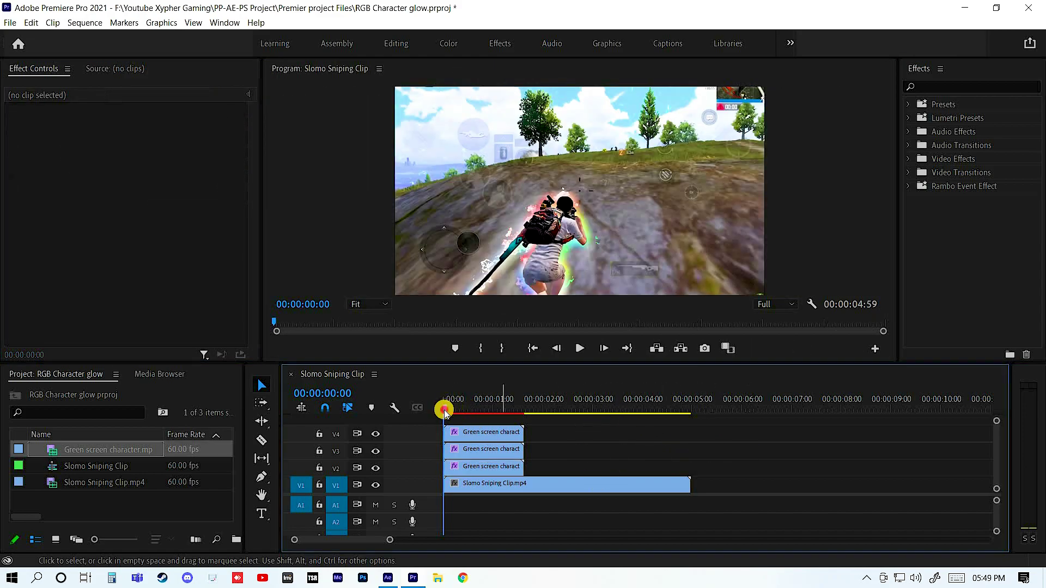
key("Right")
key("Right")
key("Right")
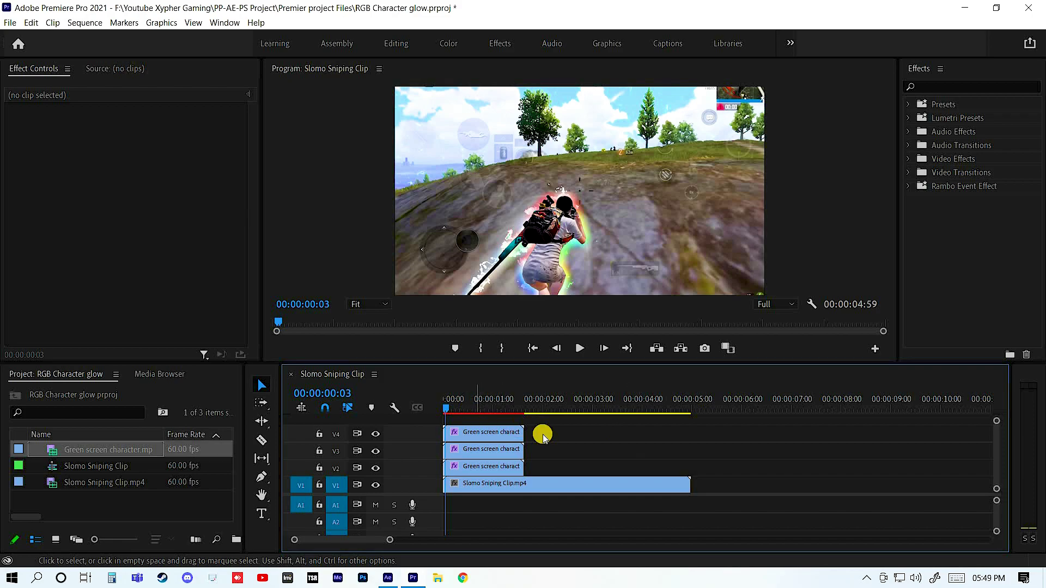
key("space")
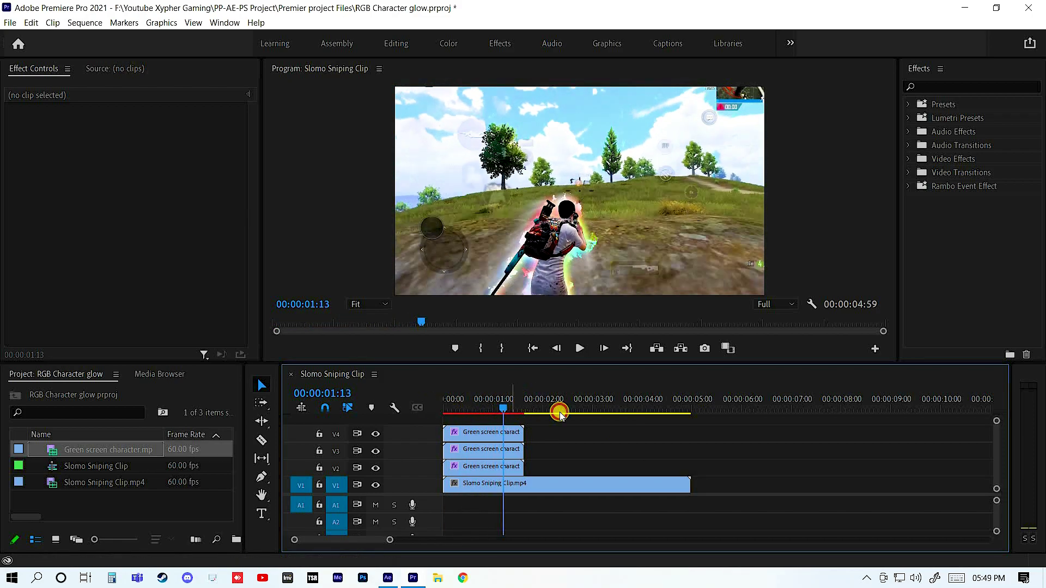
key("Home")
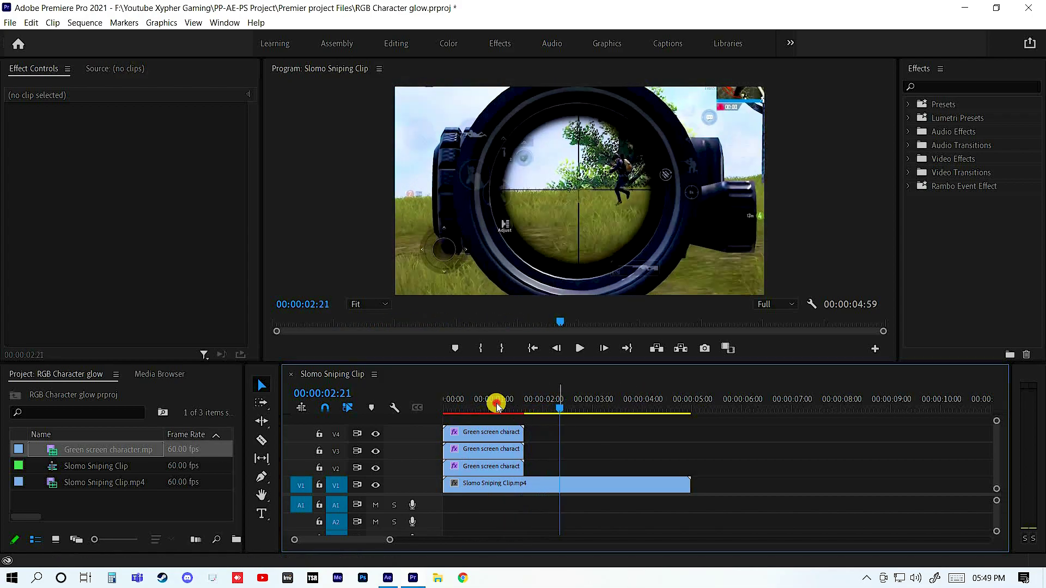
left_click_drag(524, 418, 468, 417)
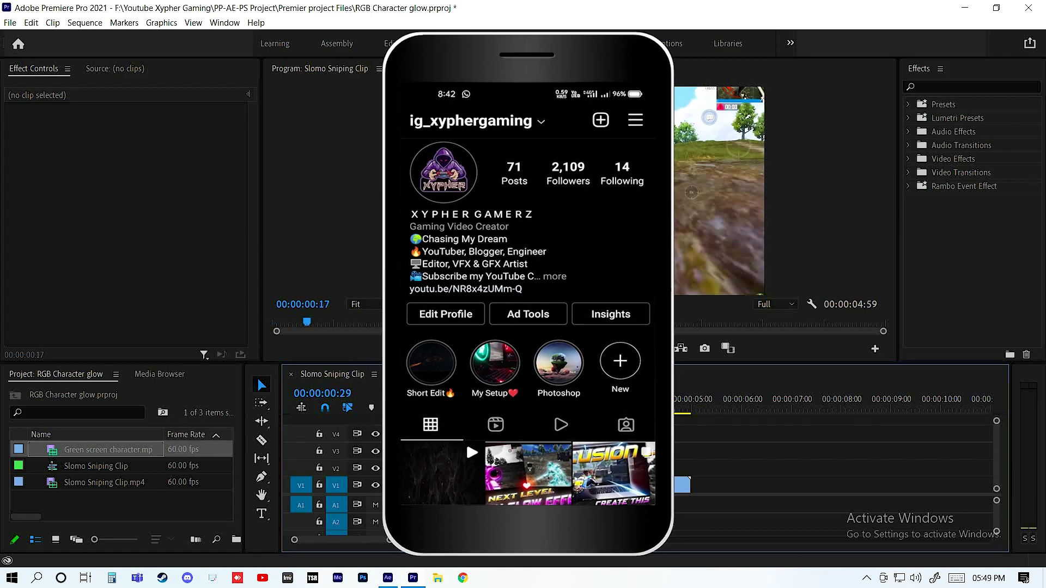
Step: Play the 00:00:04:59 sequence twice from the beginning, finishing at 00:00:00:00
key("space")
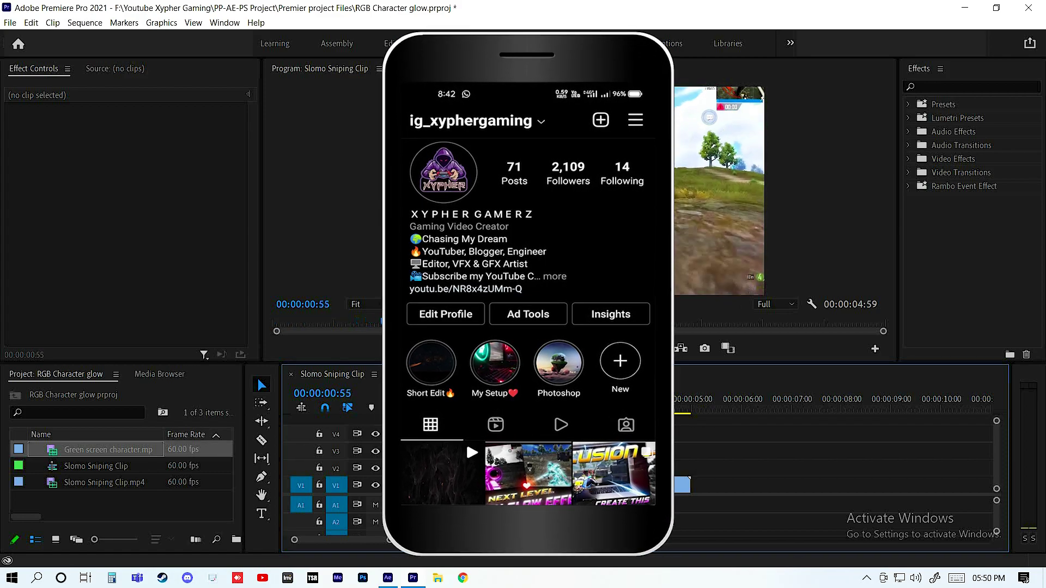
left_click_drag(648, 407, 442, 403)
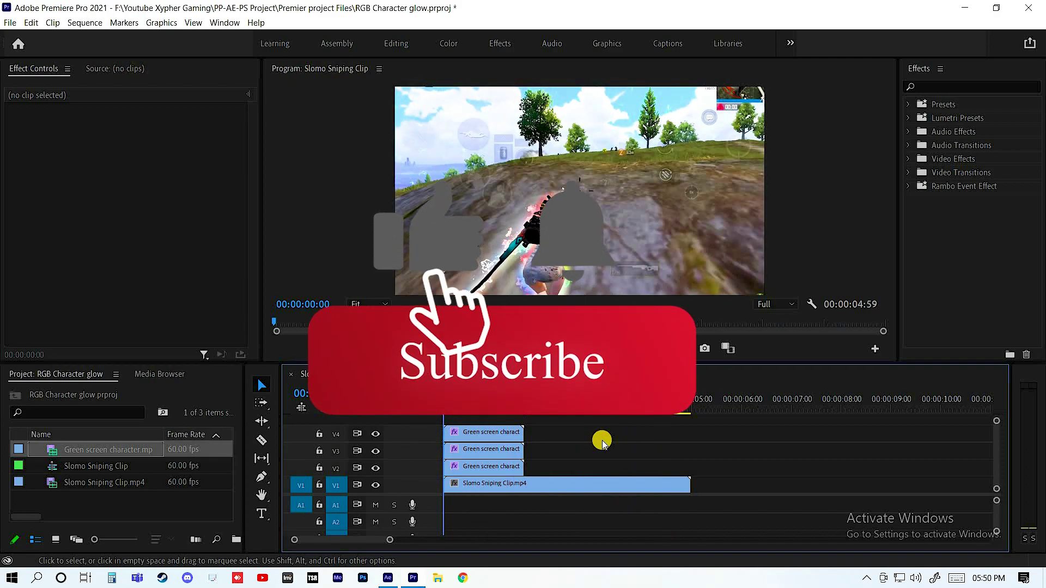
key("space")
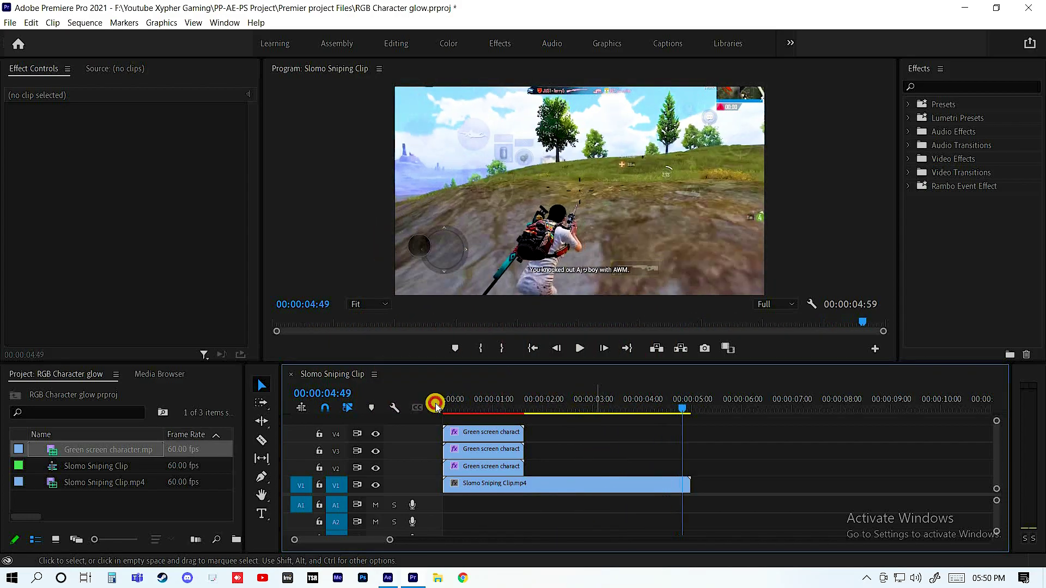
key("Home")
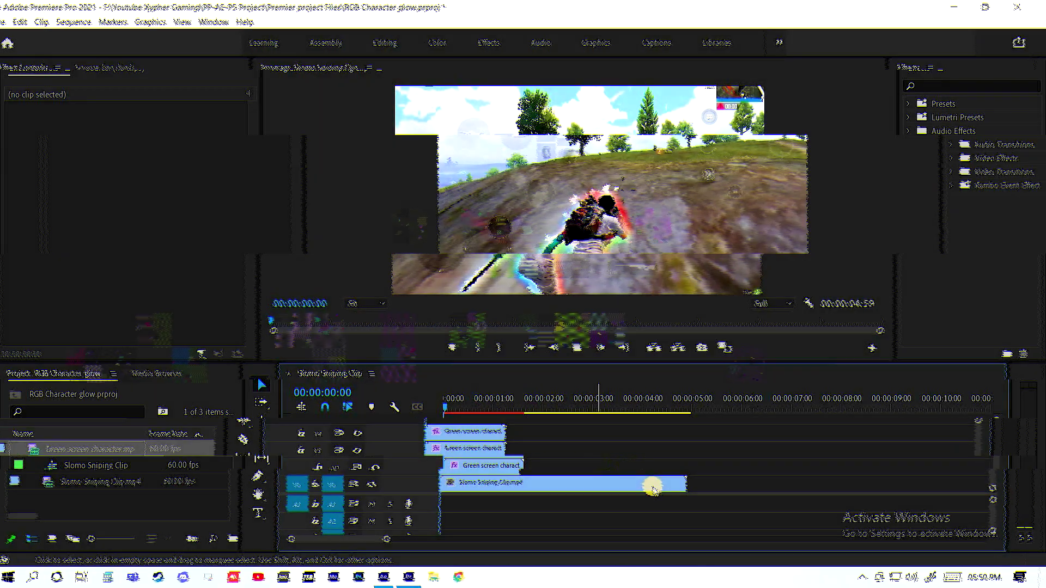